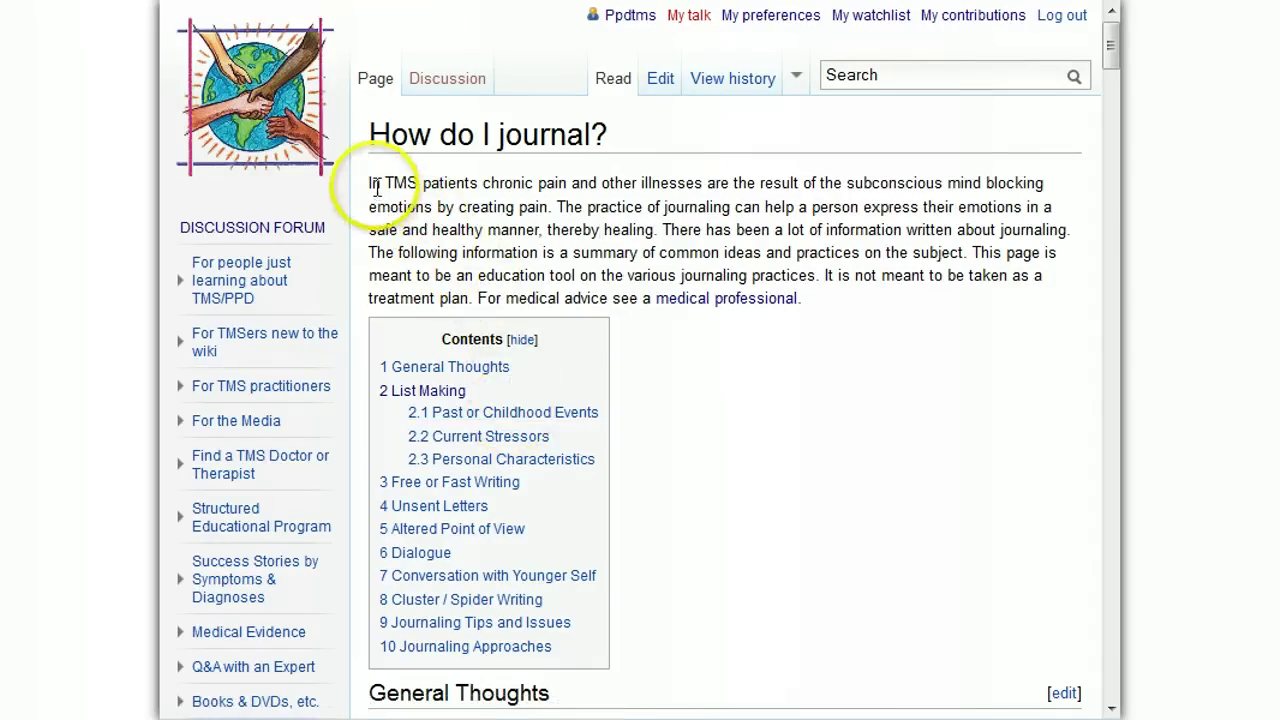
Step: Highlight the introductory paragraph and the General Thoughts heading of the How do I journal? page in turn
mouse_move(369, 183)
mouse_down()
mouse_move(652, 224)
mouse_move(835, 300)
mouse_up()
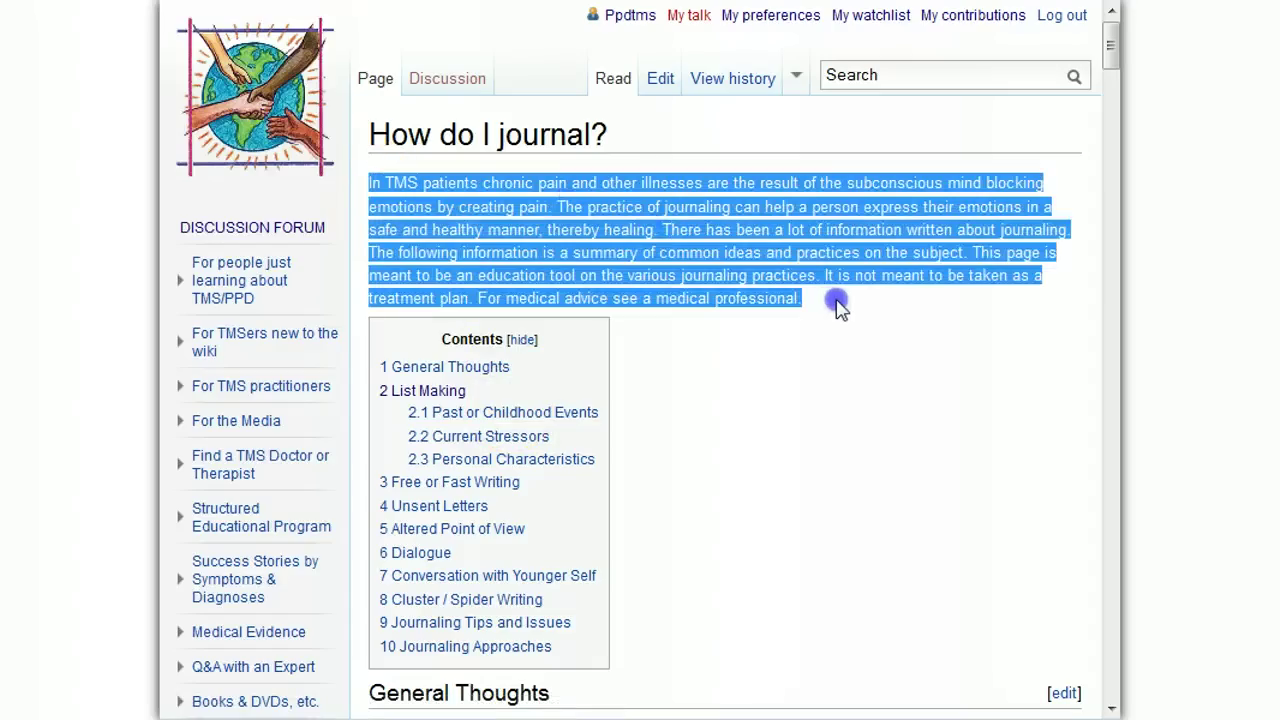
click(819, 210)
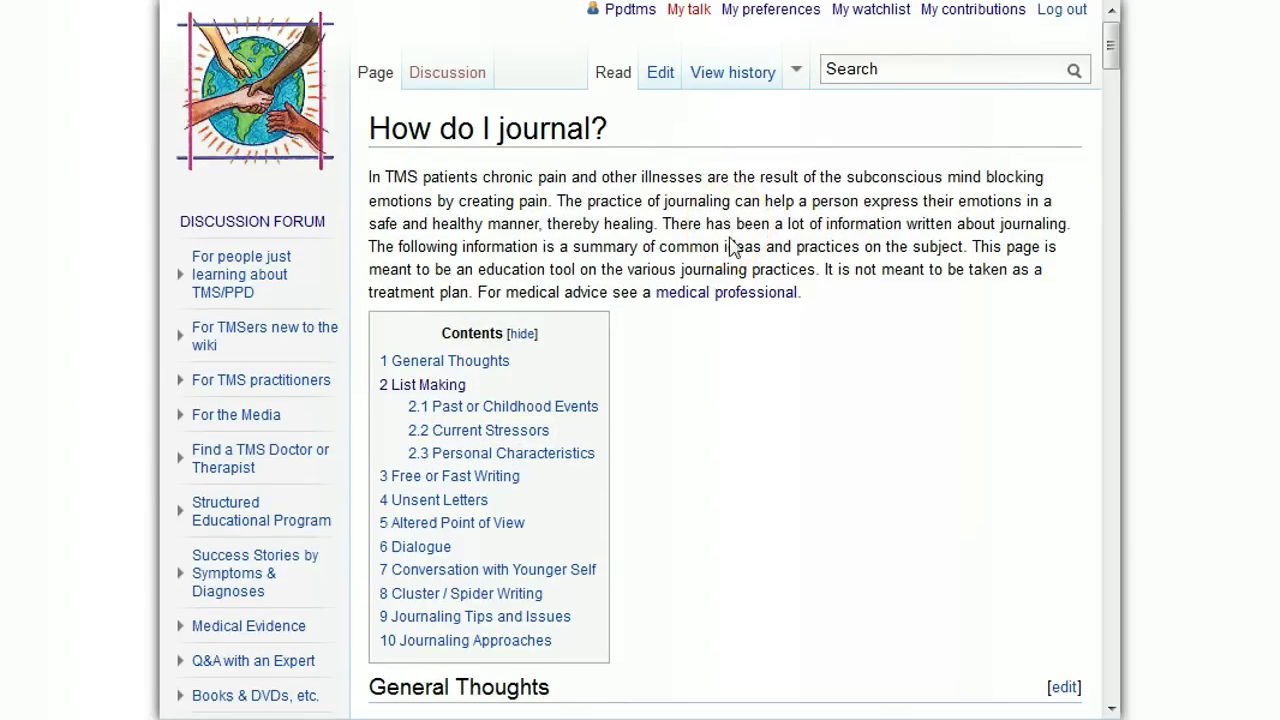
scroll(731, 250, down, 5)
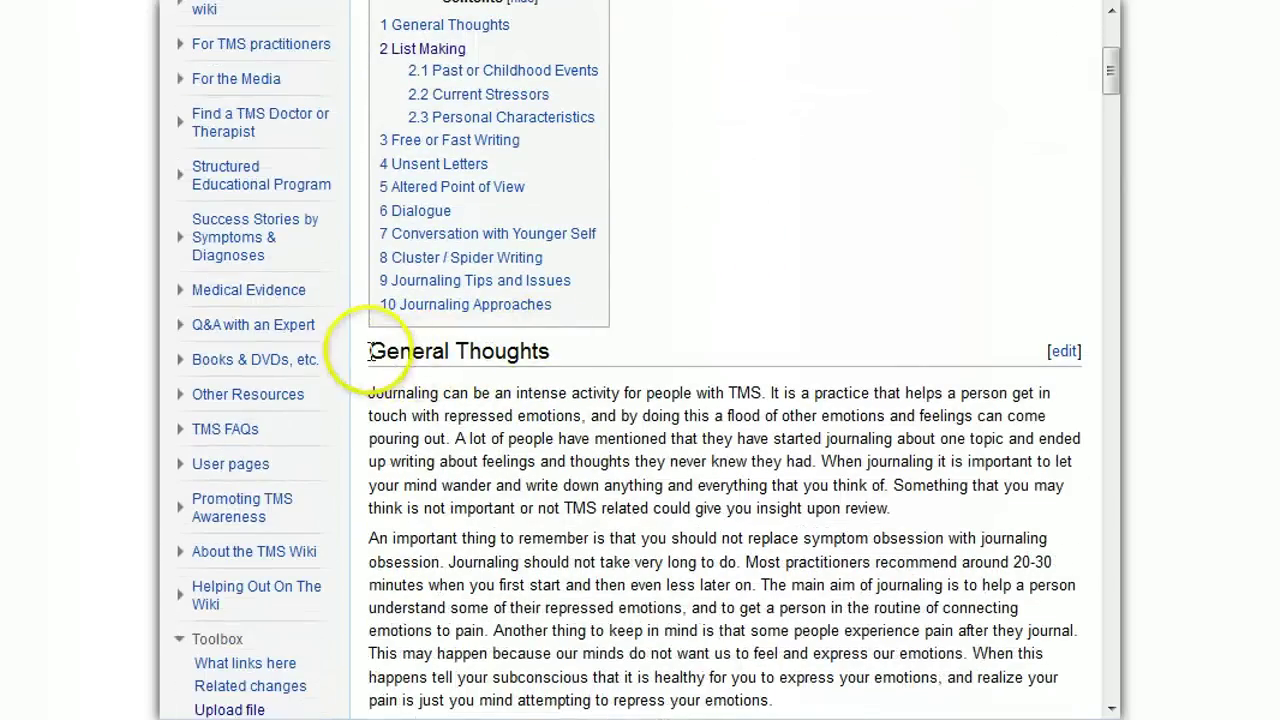
drag(362, 350, 628, 343)
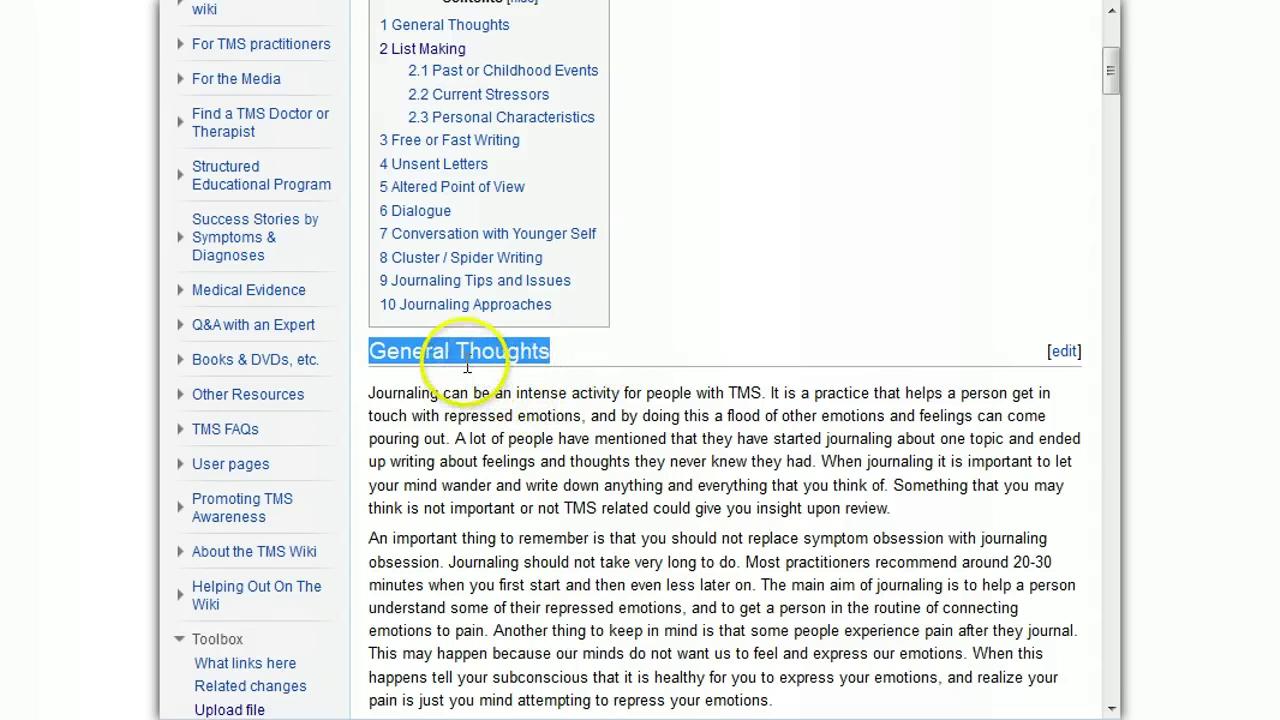
click(478, 386)
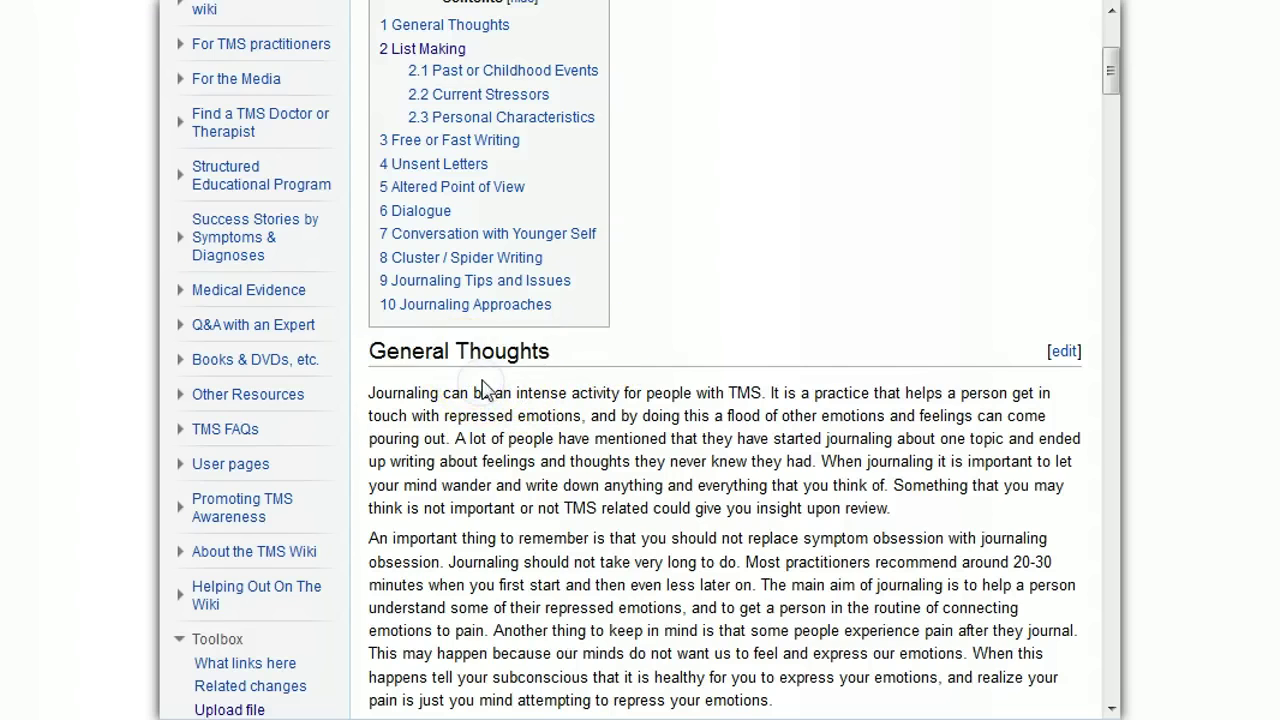
Step: Highlight the Past or Childhood Events subheading and the first bullet points under Free or Fast Writing
scroll(485, 385, down, 5)
scroll(489, 381, down, 2)
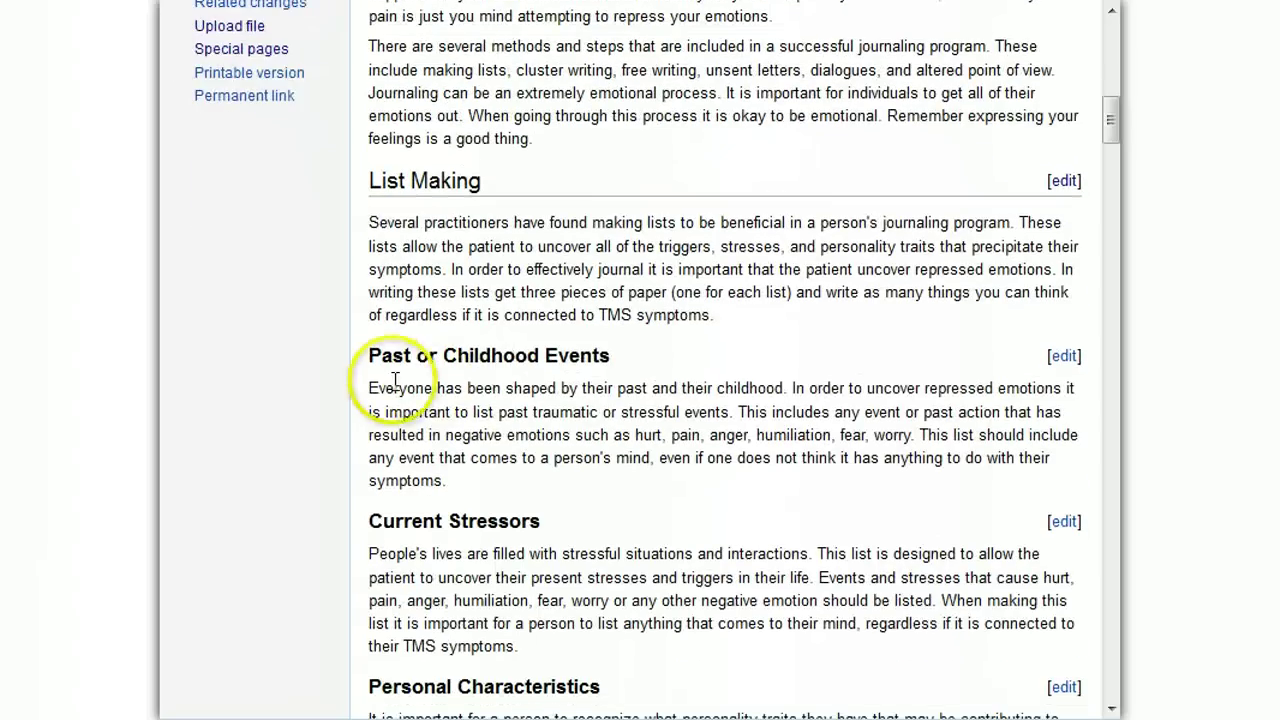
click(369, 356)
drag(395, 355, 662, 359)
scroll(657, 352, down, 6)
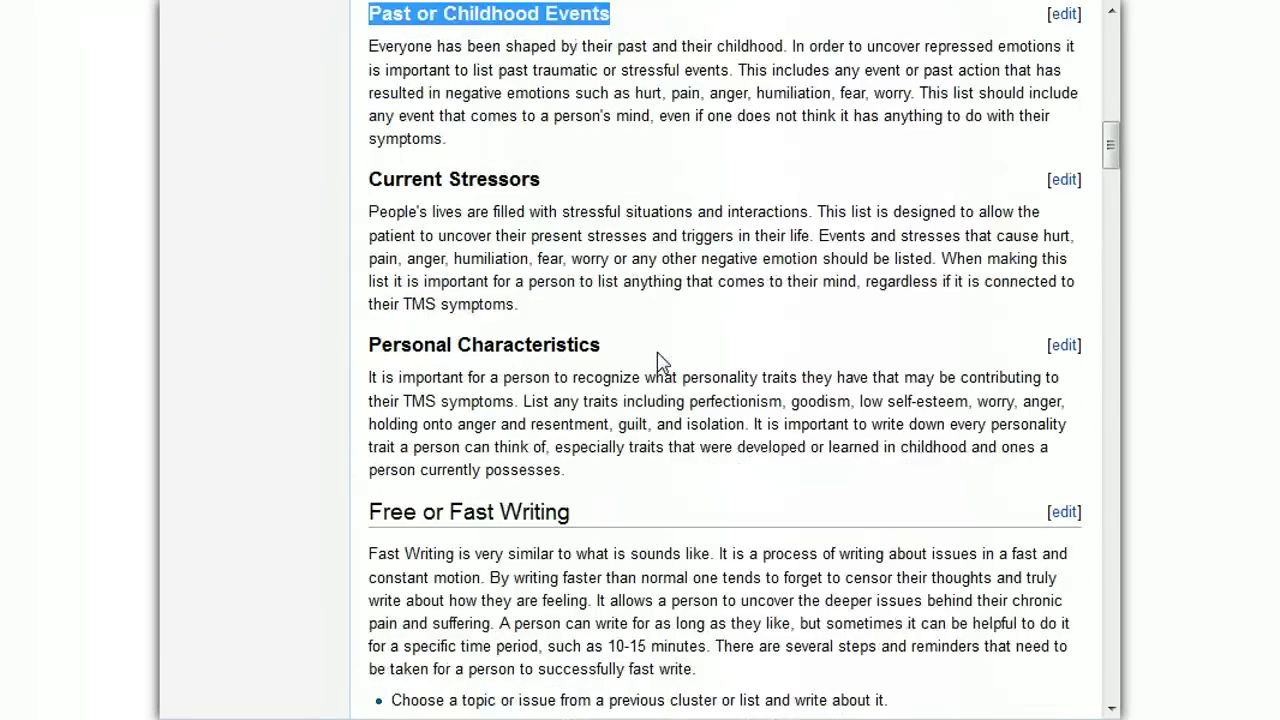
drag(392, 358, 400, 430)
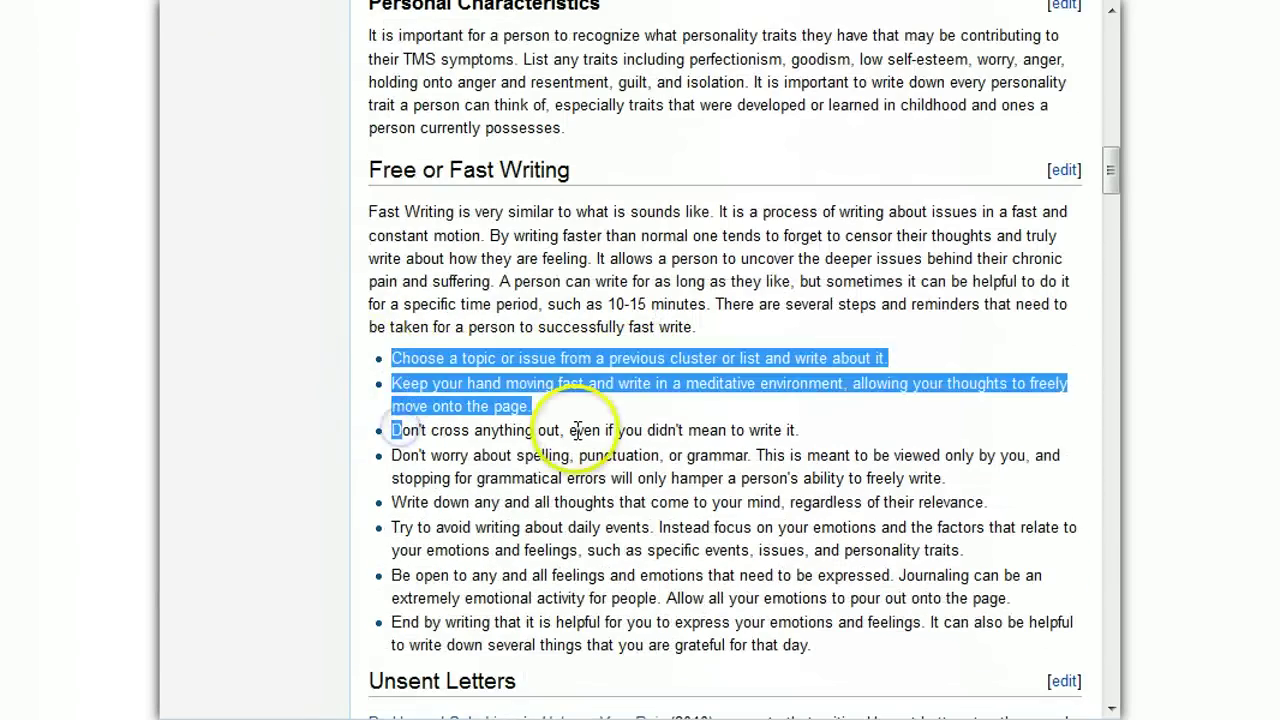
Step: Return to the beginning of the How do I journal? article and open its wikitext for editing
scroll(586, 429, up, 9)
scroll(584, 407, up, 4)
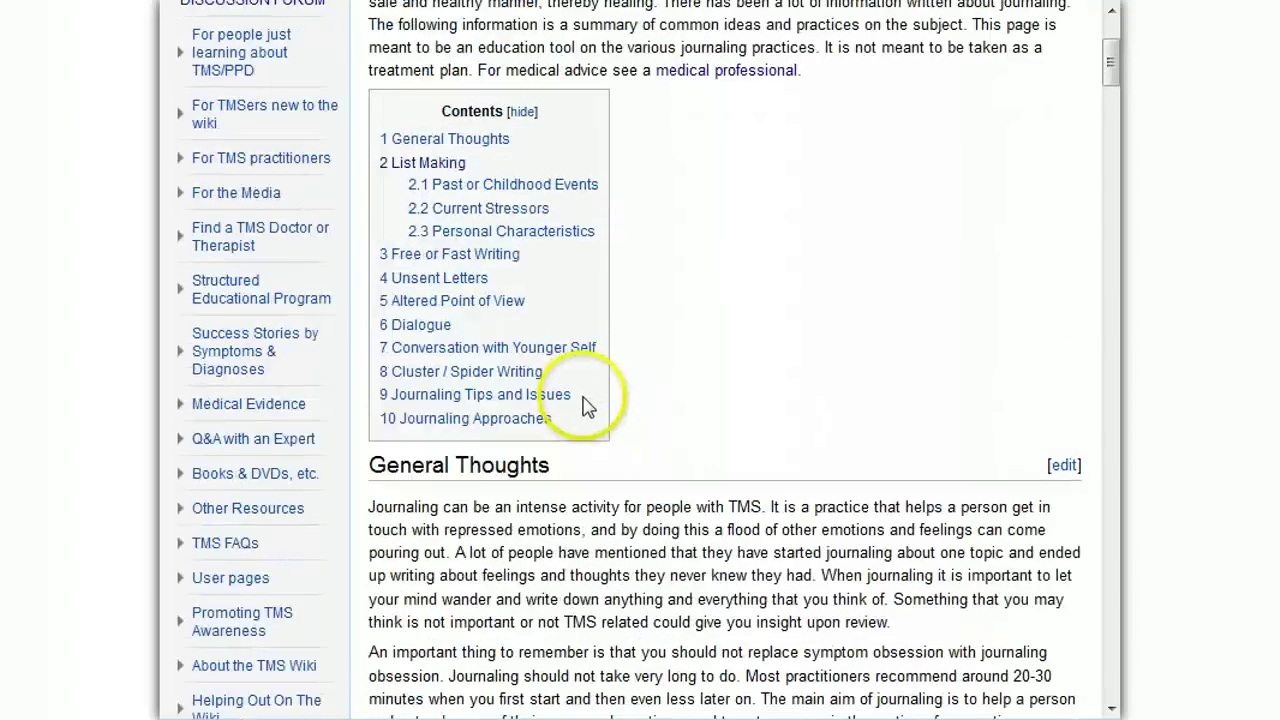
scroll(611, 352, up, 1)
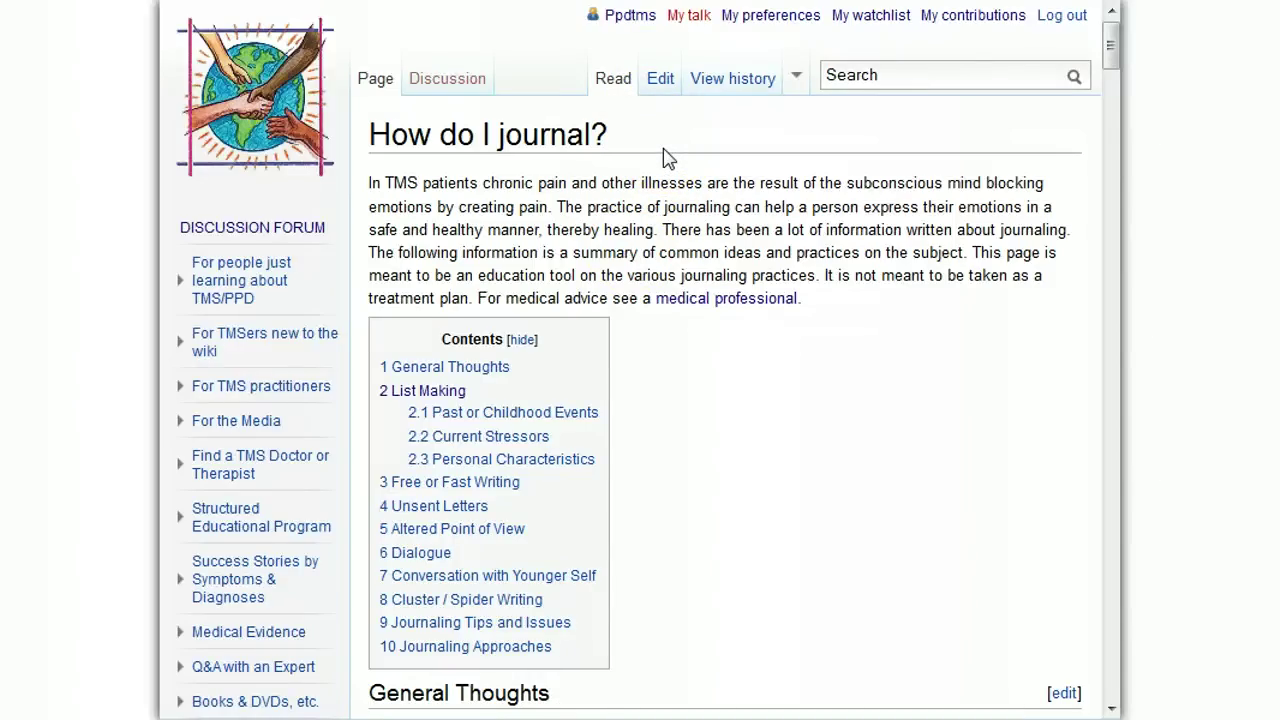
click(664, 84)
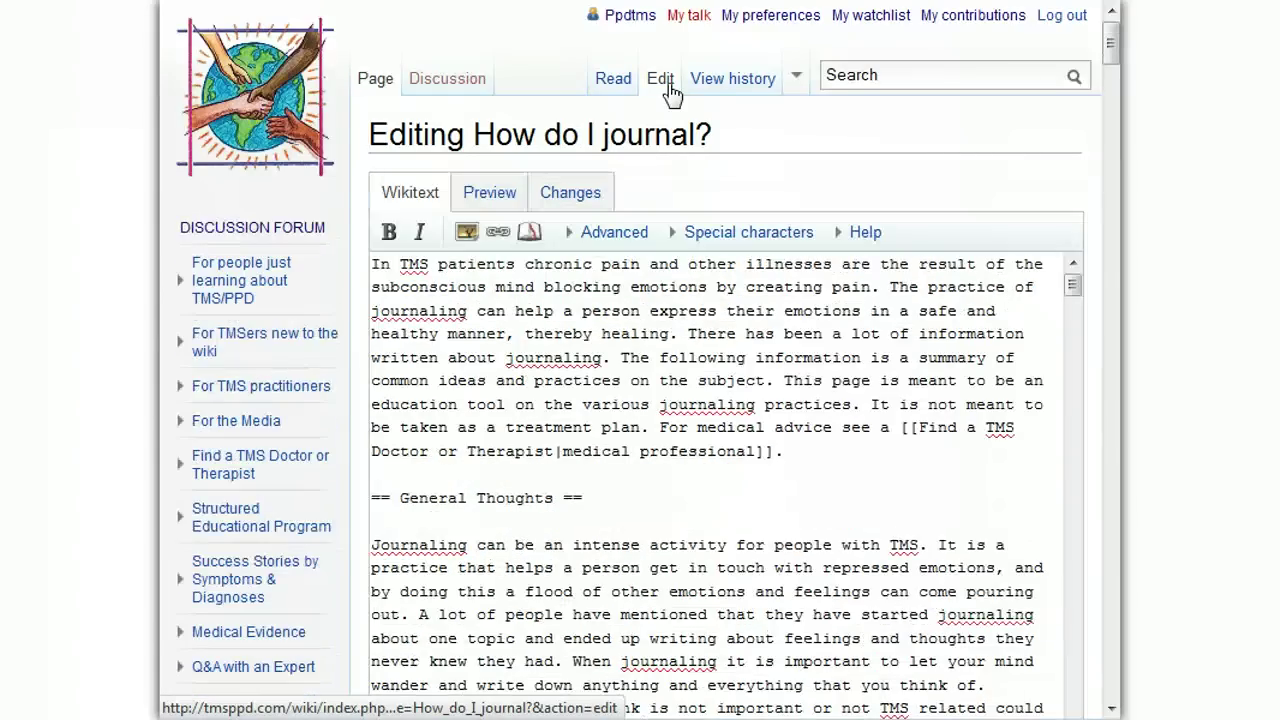
Step: Highlight the introductory paragraph and the "== General Thoughts ==" heading line in the wikitext
drag(370, 264, 877, 461)
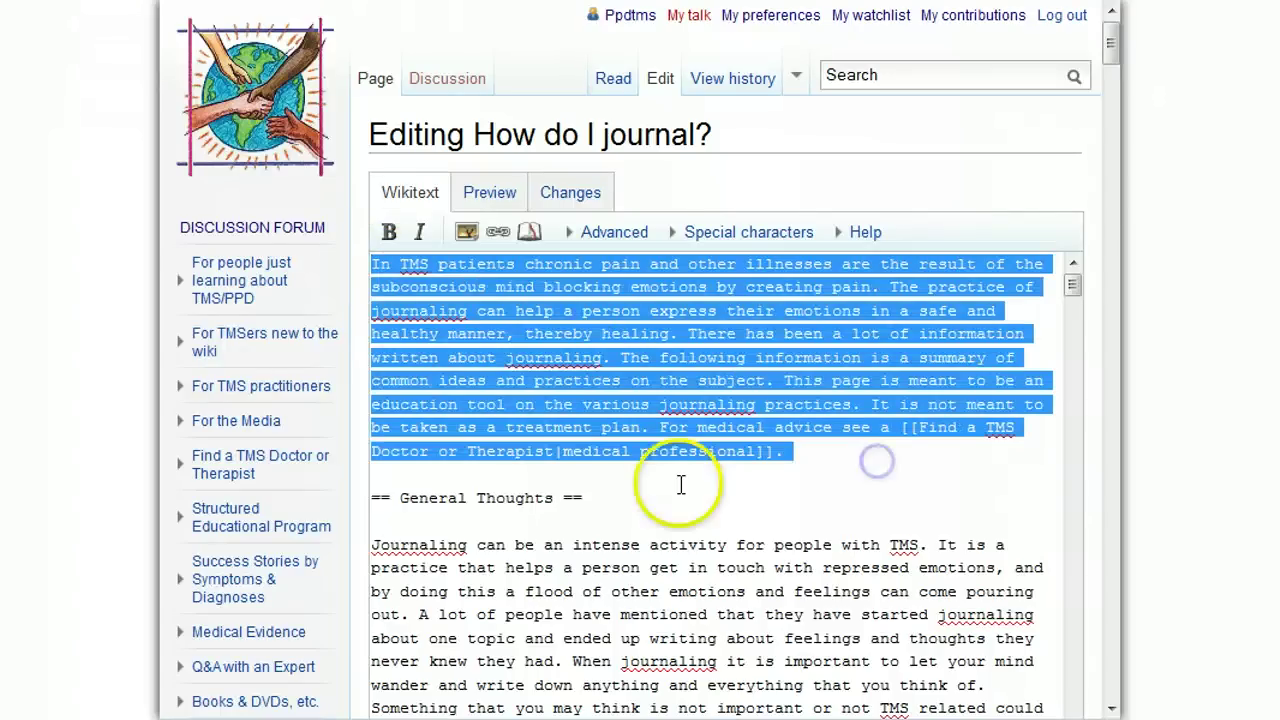
click(615, 498)
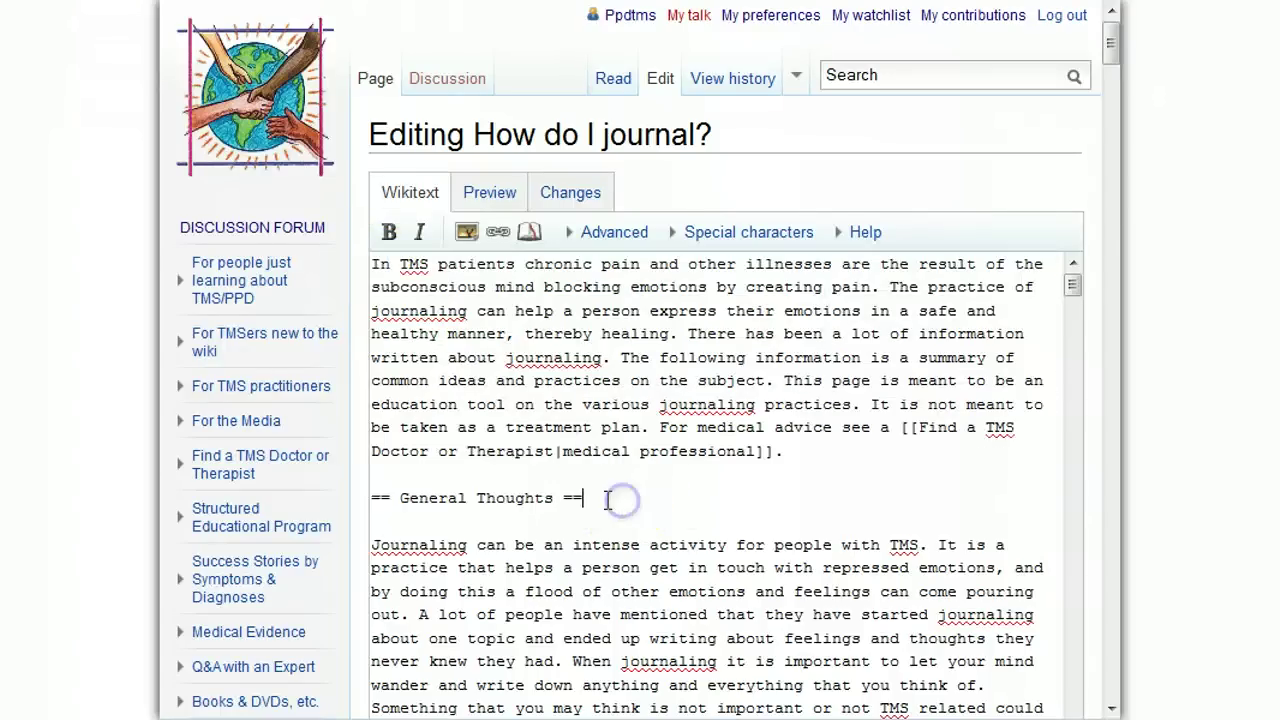
shift+click(378, 500)
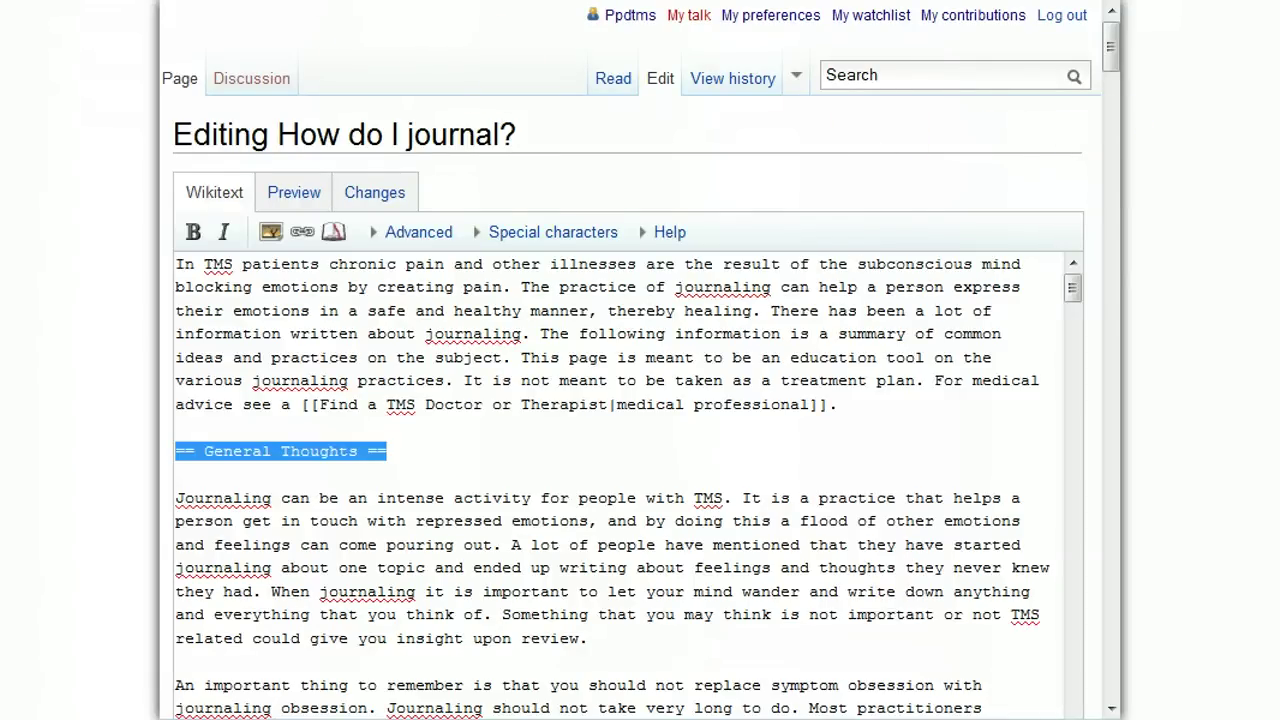
Step: Compare the opening words of the introduction in the rendered article with the same words in its wikitext
drag(1026, 178, 662, 258)
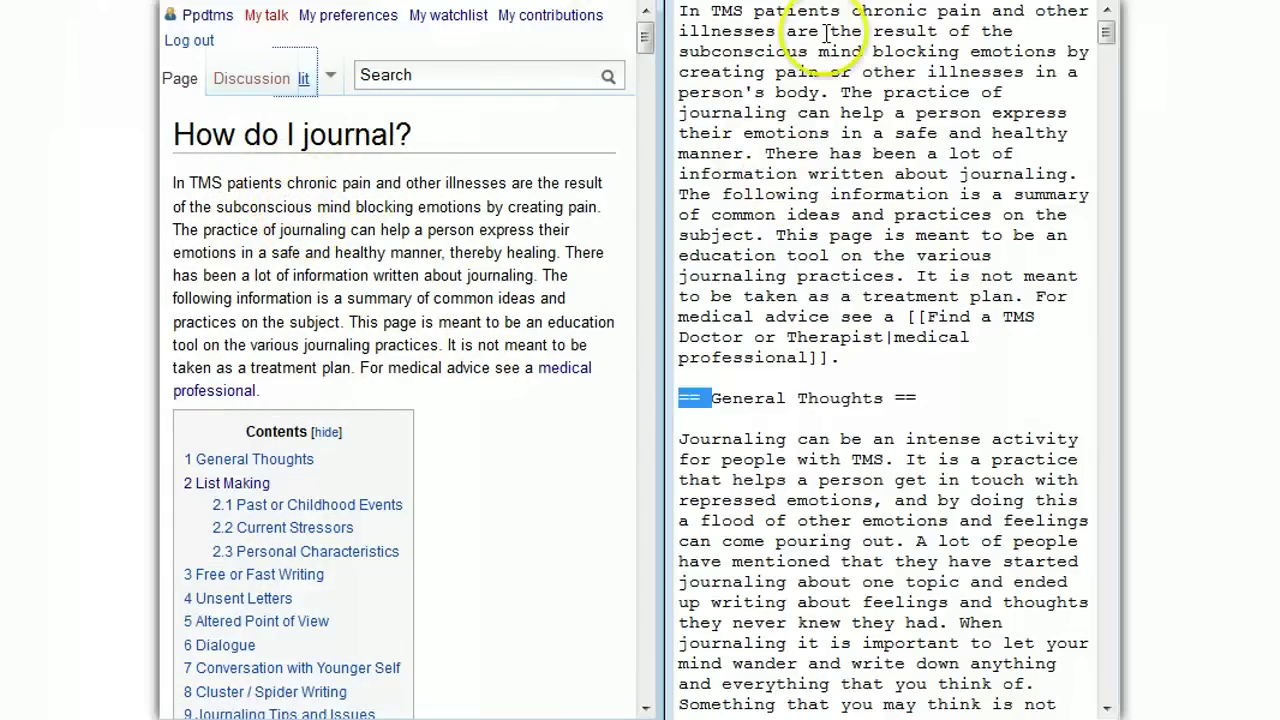
drag(197, 183, 405, 183)
drag(680, 10, 982, 10)
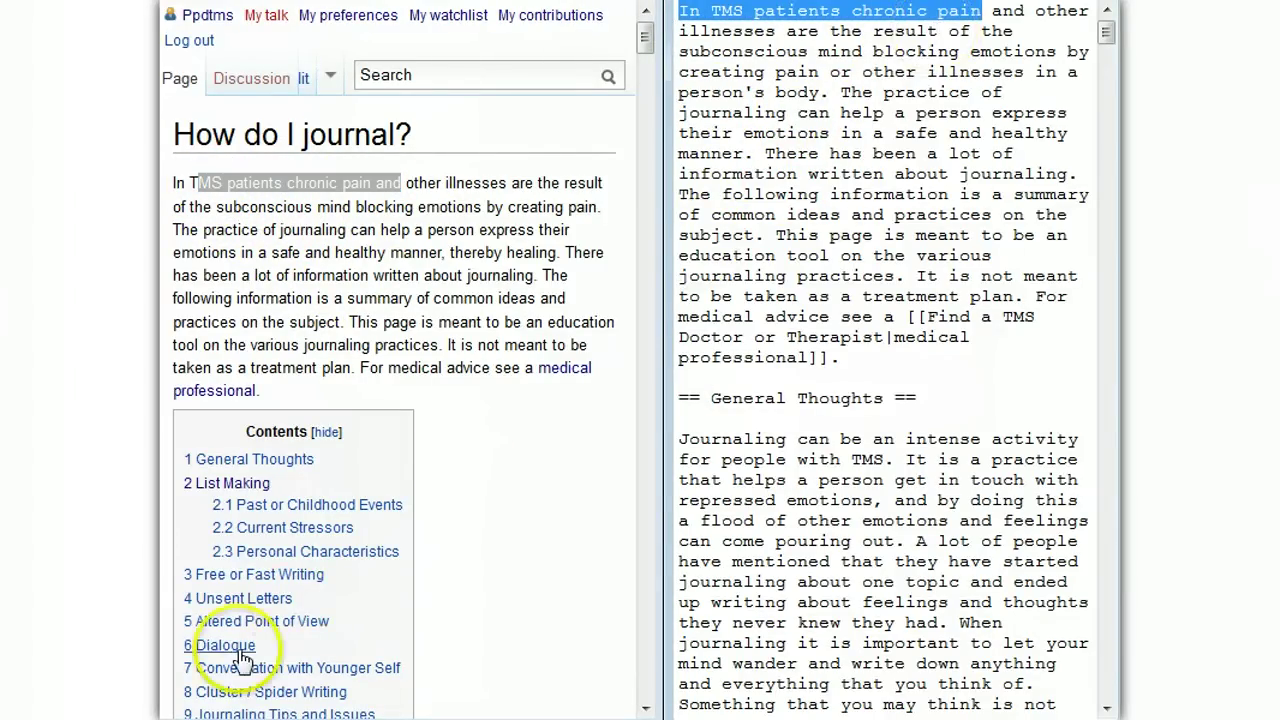
Step: Compare the rendered General Thoughts heading with its "== General Thoughts ==" line in the wikitext
scroll(490, 225, down, 6)
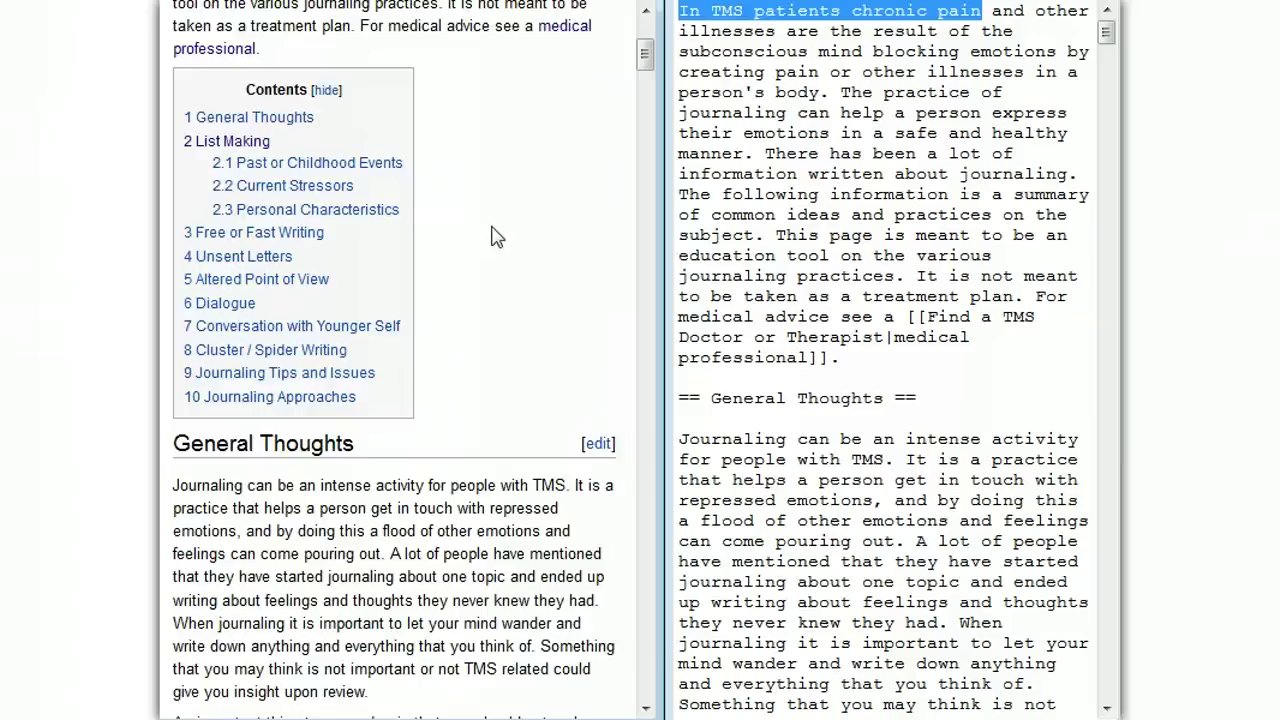
drag(173, 215, 360, 214)
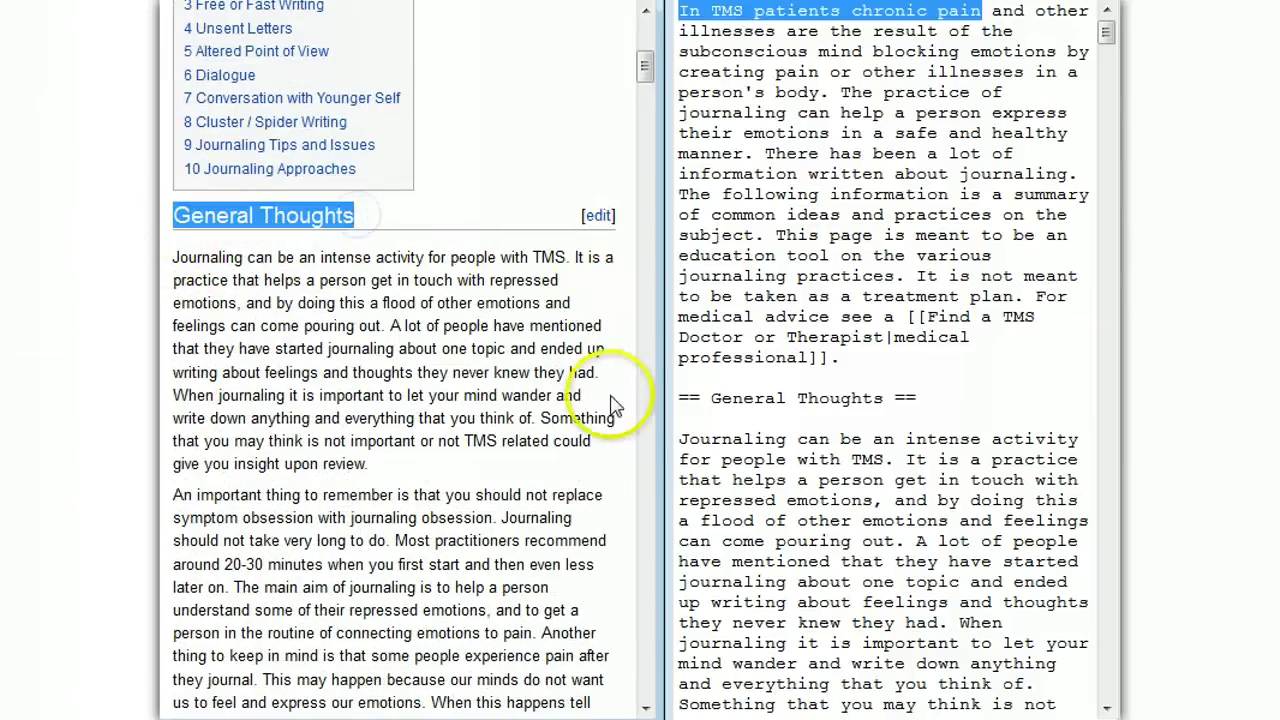
drag(679, 398, 980, 390)
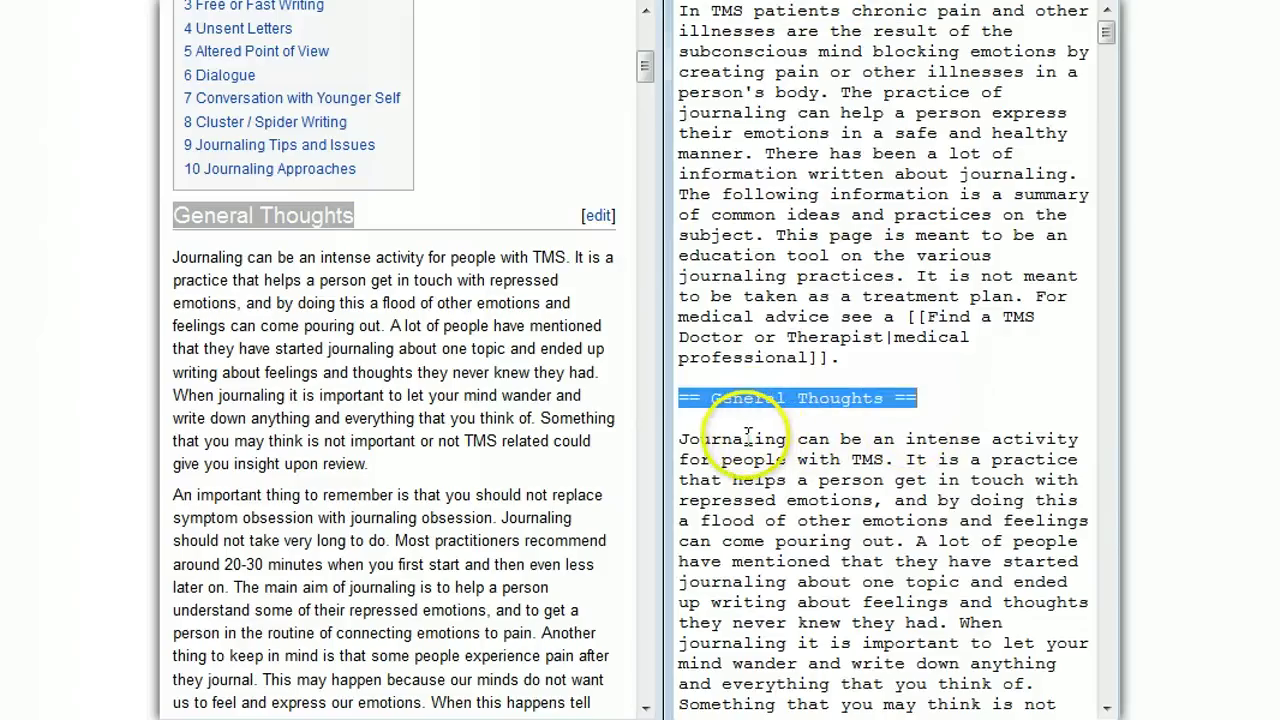
click(822, 376)
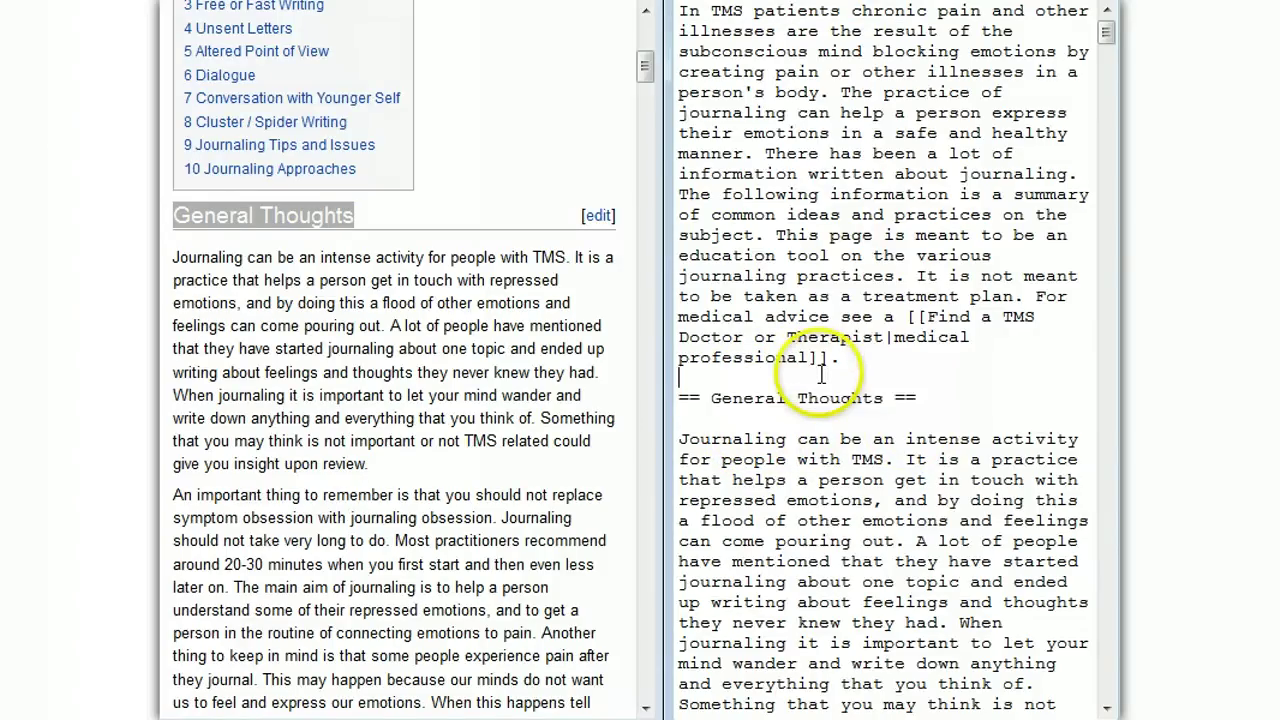
click(875, 388)
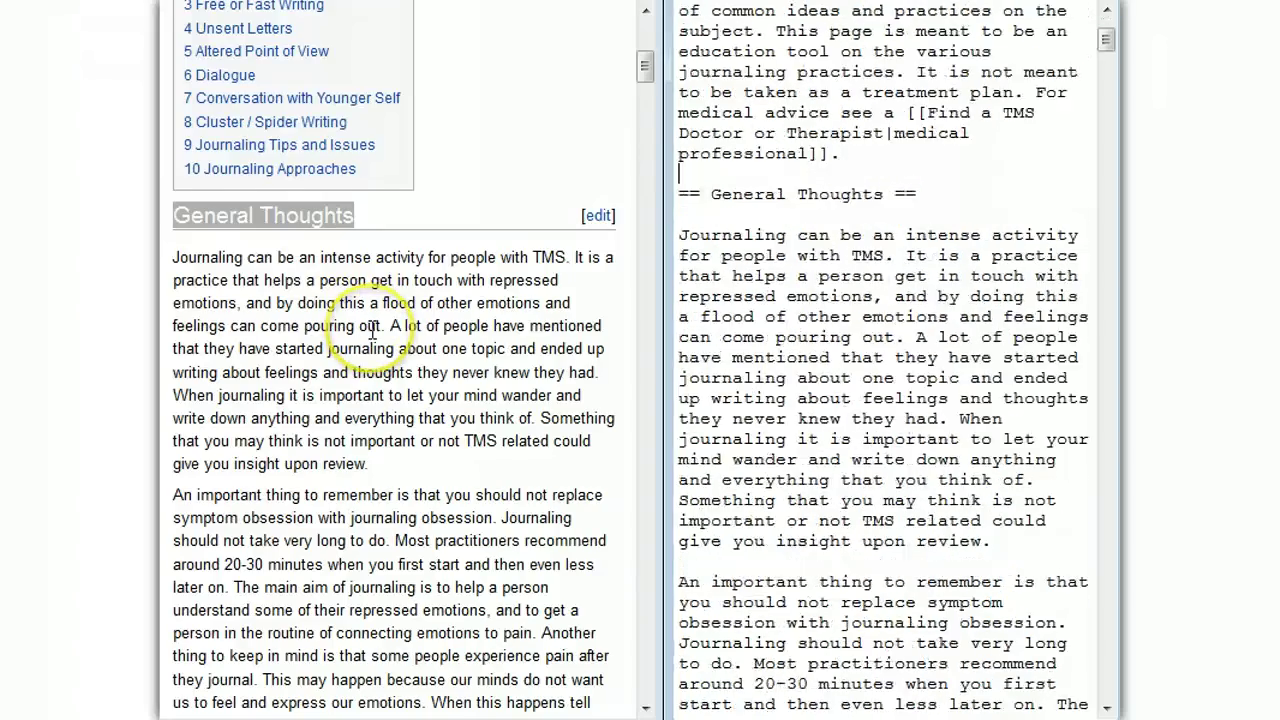
Step: Locate the List Making heading in both the rendered article and the wikitext, highlighting the rendered heading
scroll(370, 326, down, 6)
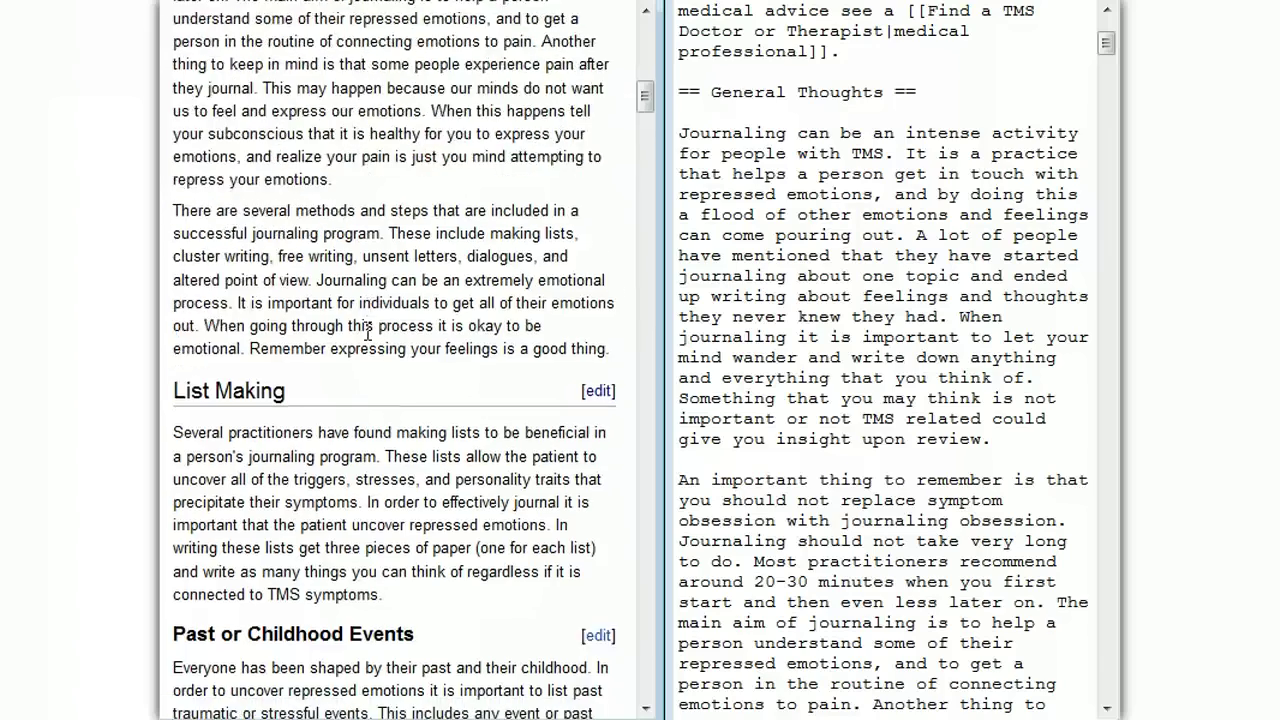
drag(176, 296, 302, 281)
click(711, 222)
scroll(725, 240, down, 15)
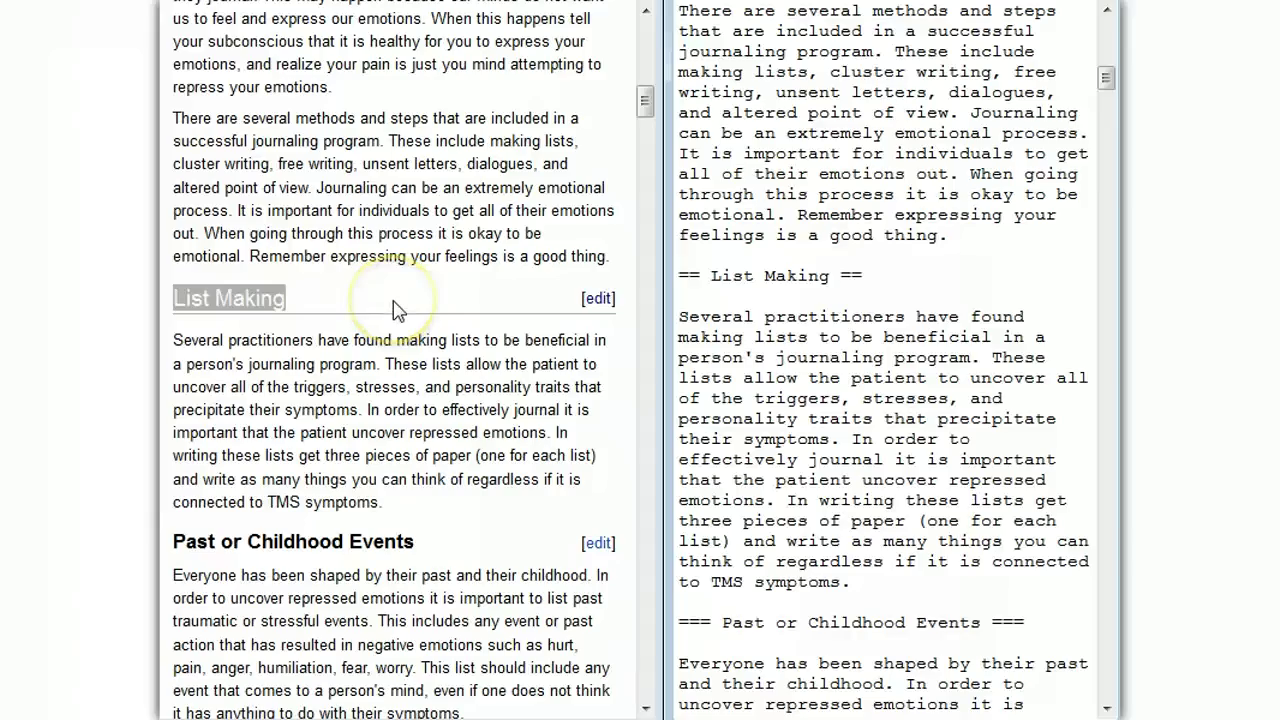
double_click(252, 290)
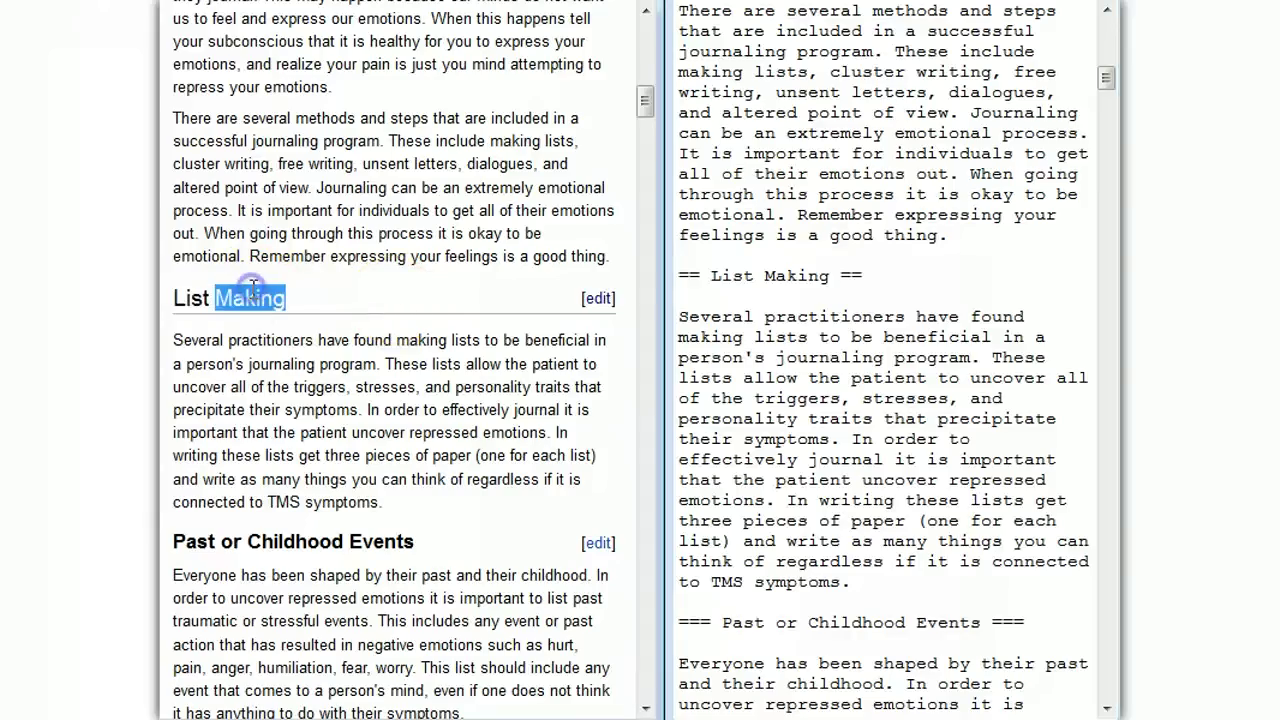
drag(294, 300, 165, 314)
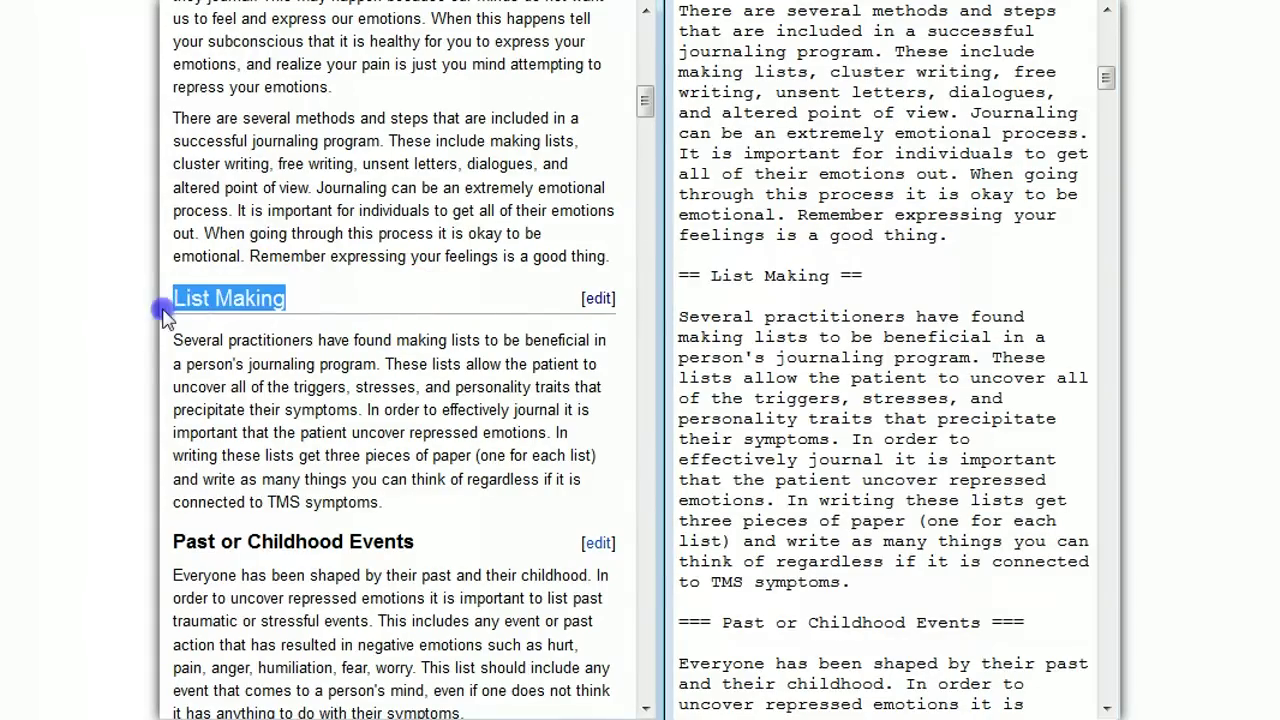
click(194, 343)
scroll(190, 360, down, 4)
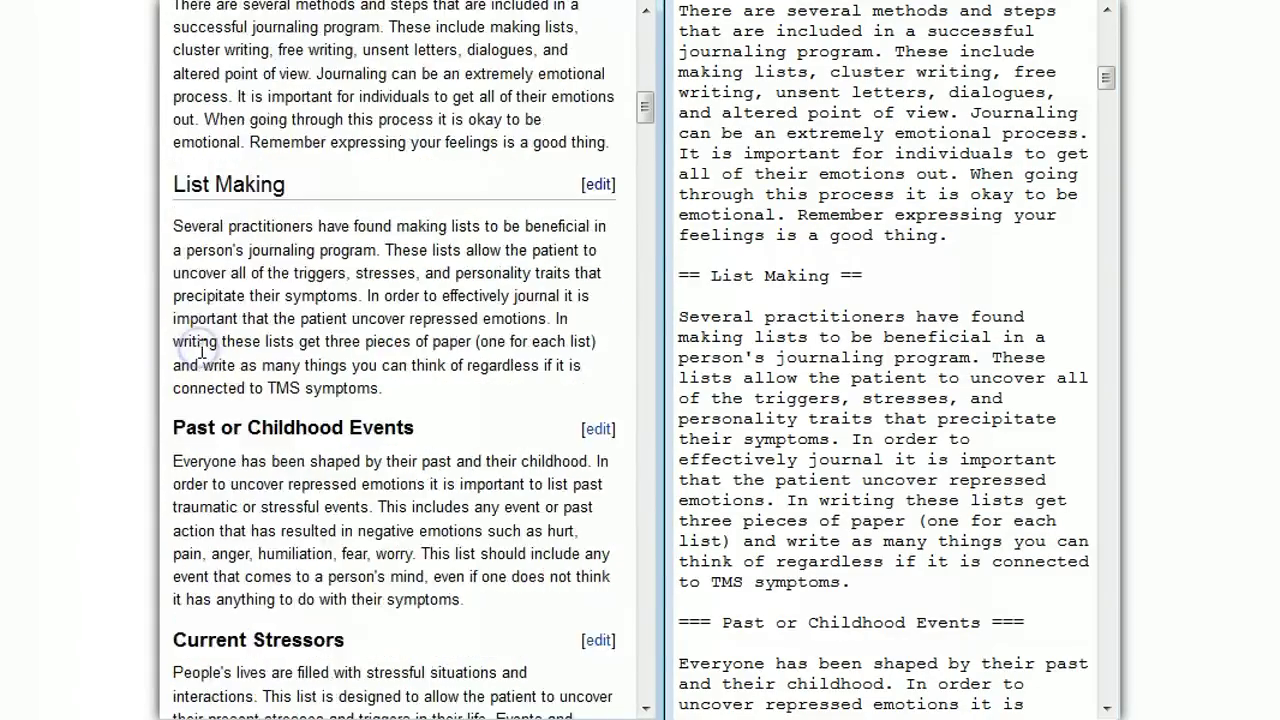
Step: Highlight the rendered subheadings Past or Childhood Events, Current Stressors and Personal Characteristics, and return to the List Making section
drag(174, 313, 423, 314)
click(360, 366)
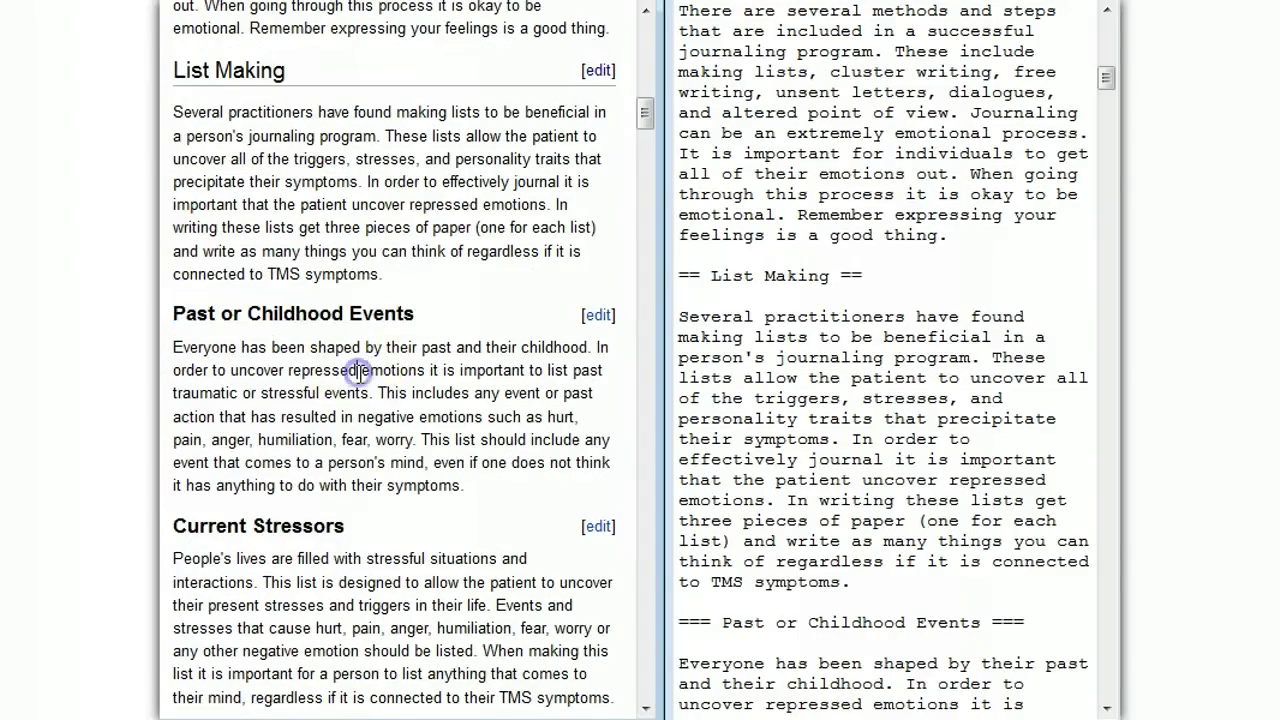
scroll(300, 380, down, 4)
drag(174, 298, 400, 288)
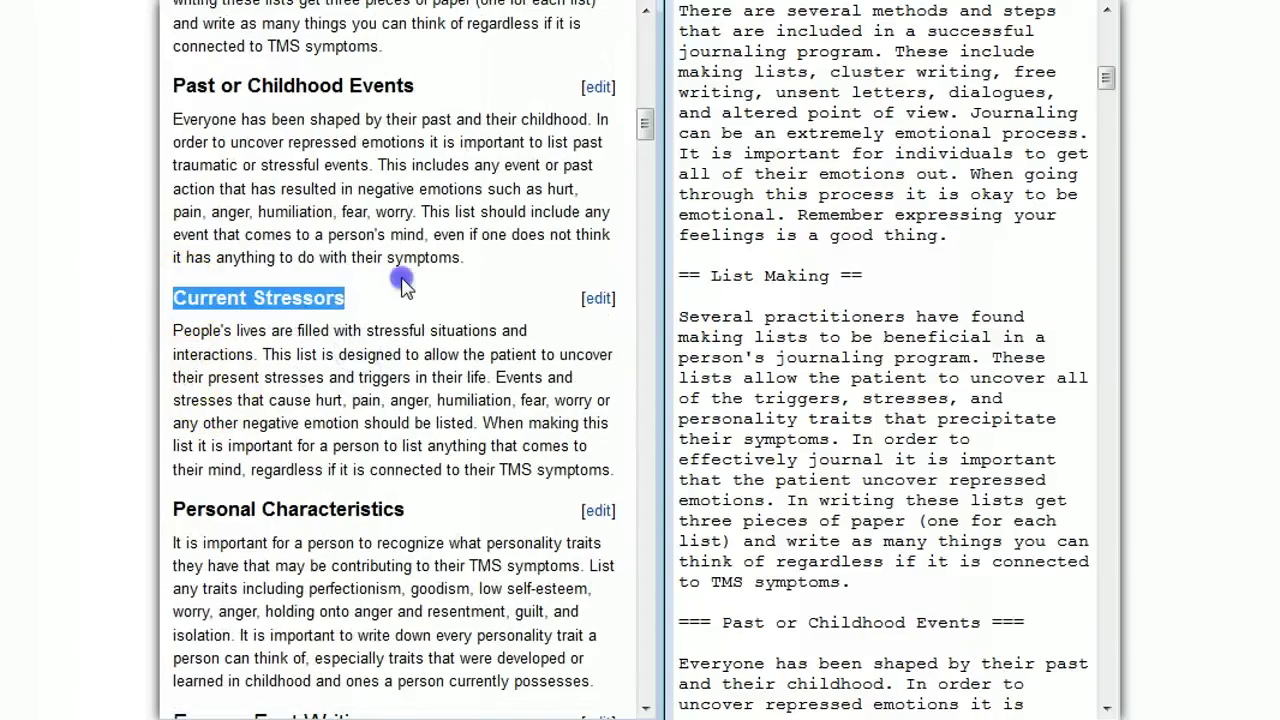
drag(173, 510, 414, 492)
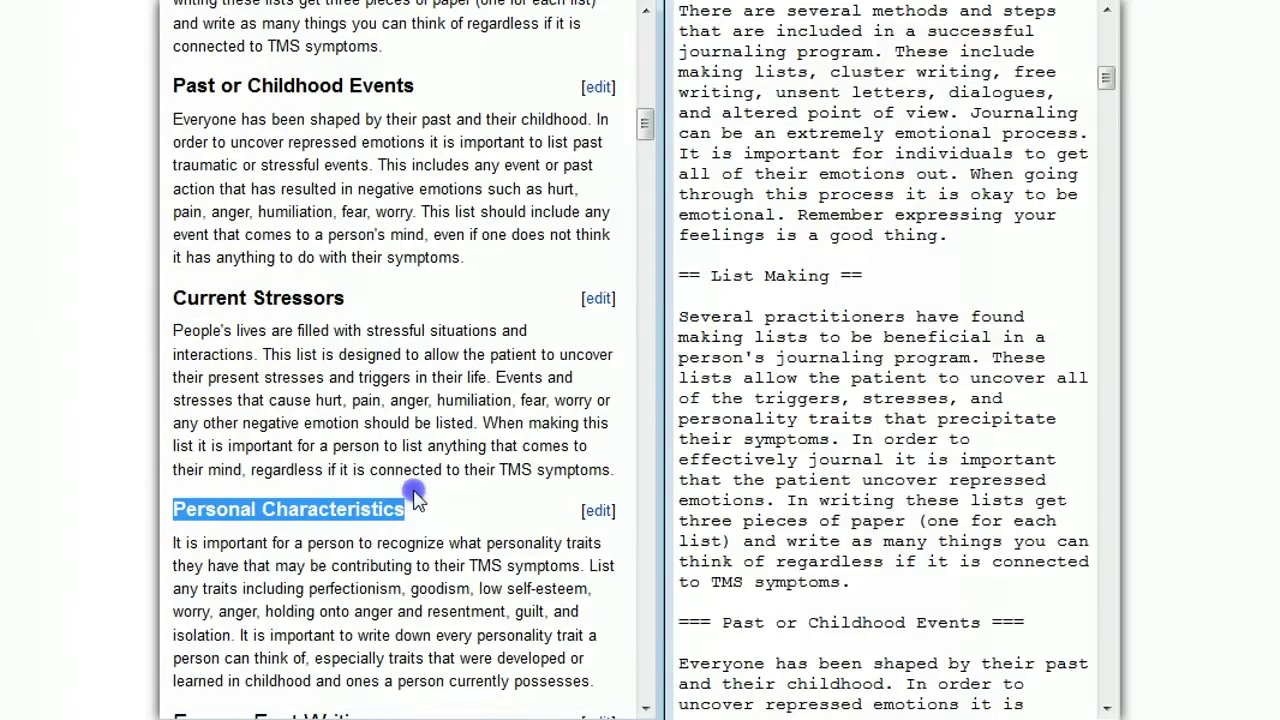
click(290, 142)
scroll(300, 148, up, 6)
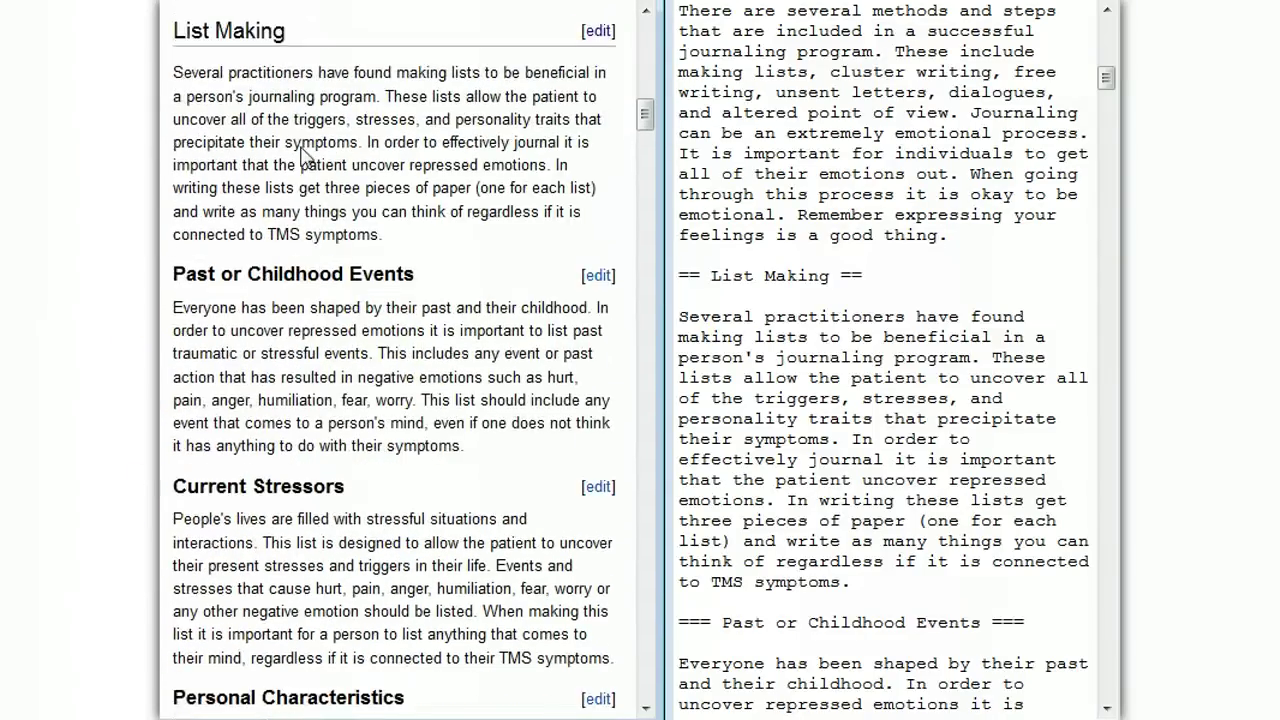
scroll(305, 157, down, 2)
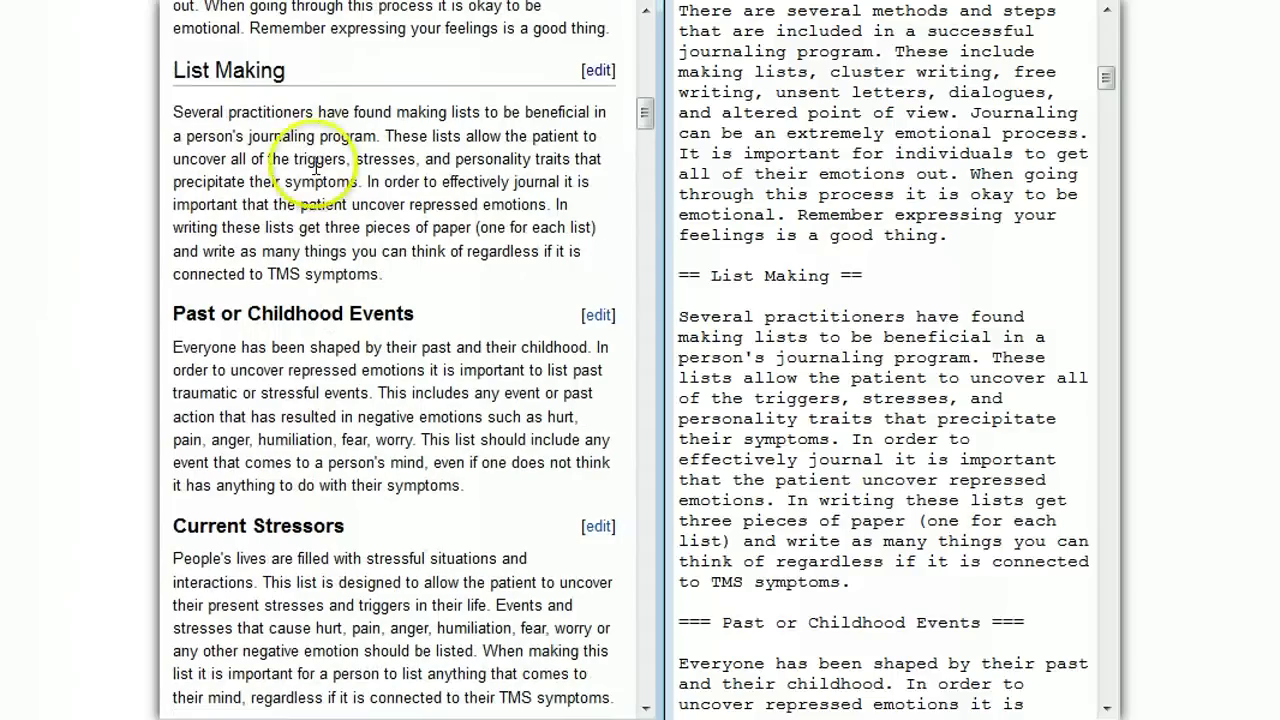
Step: Highlight the "===" before Past or Childhood Events in the wikitext and compare it with the List Making heading's markup
click(1106, 708)
click(1106, 708)
click(1106, 708)
click(1106, 708)
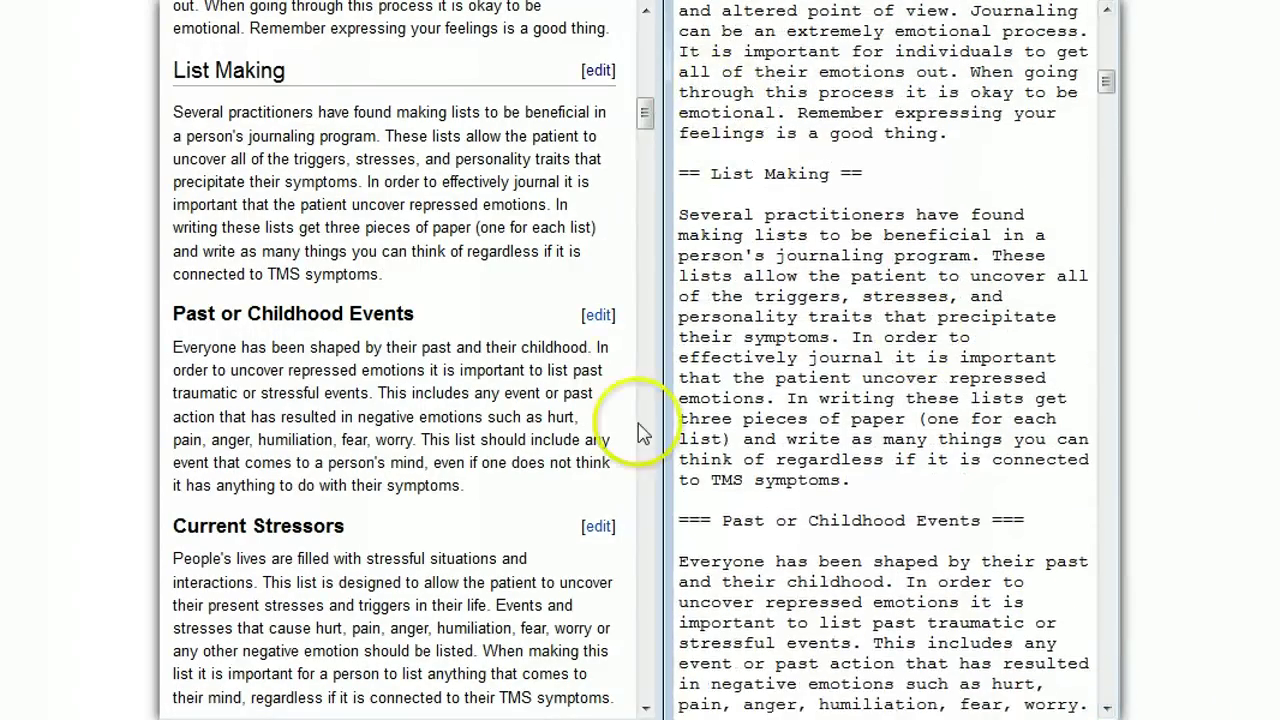
drag(679, 519, 712, 519)
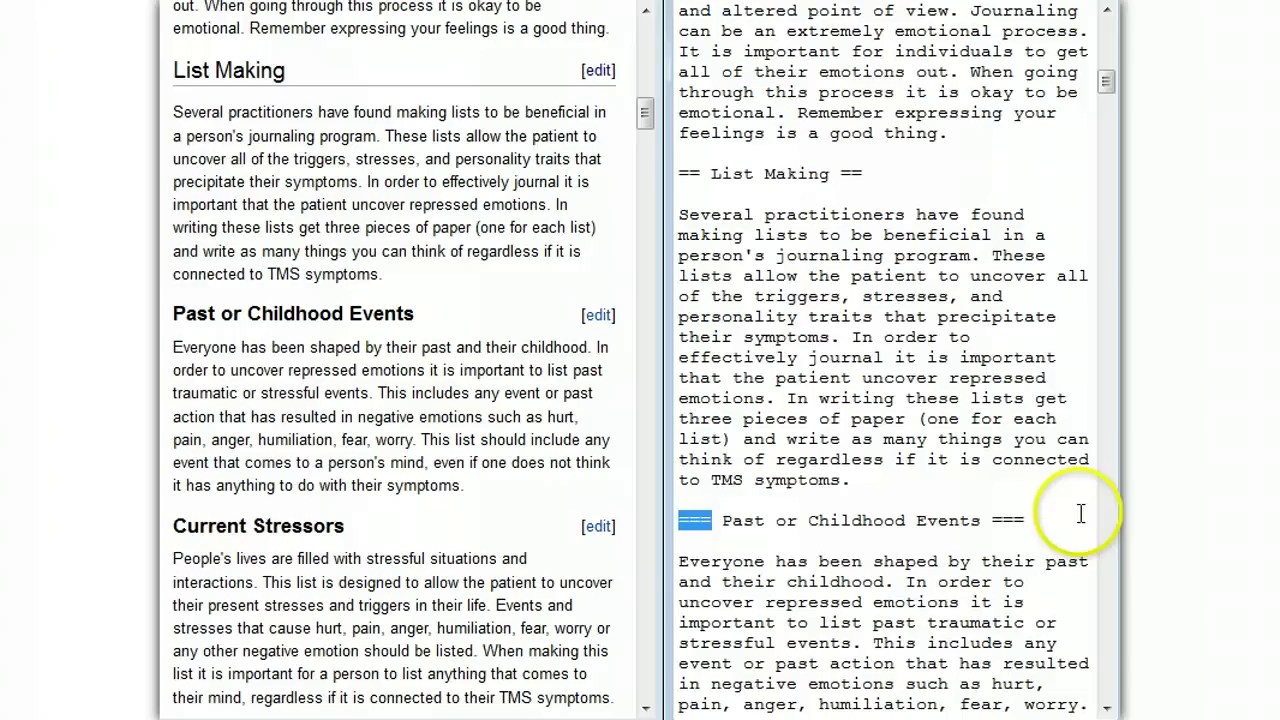
drag(705, 521, 695, 174)
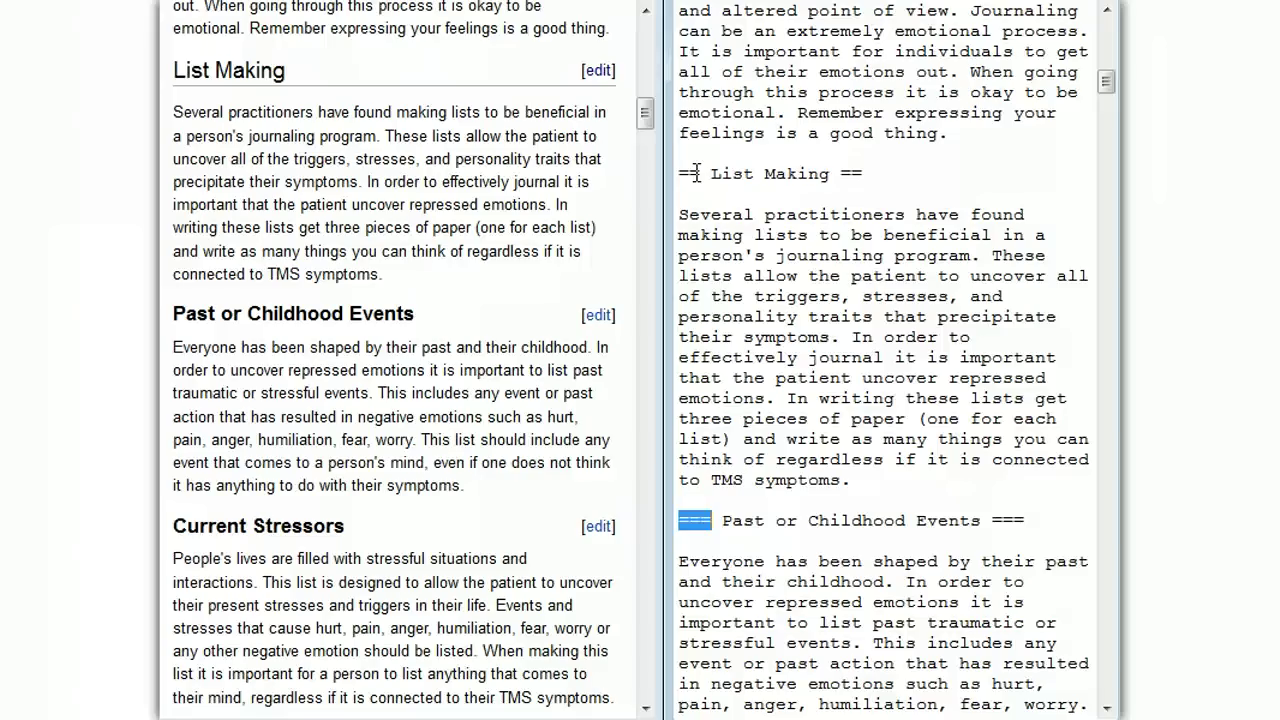
click(489, 518)
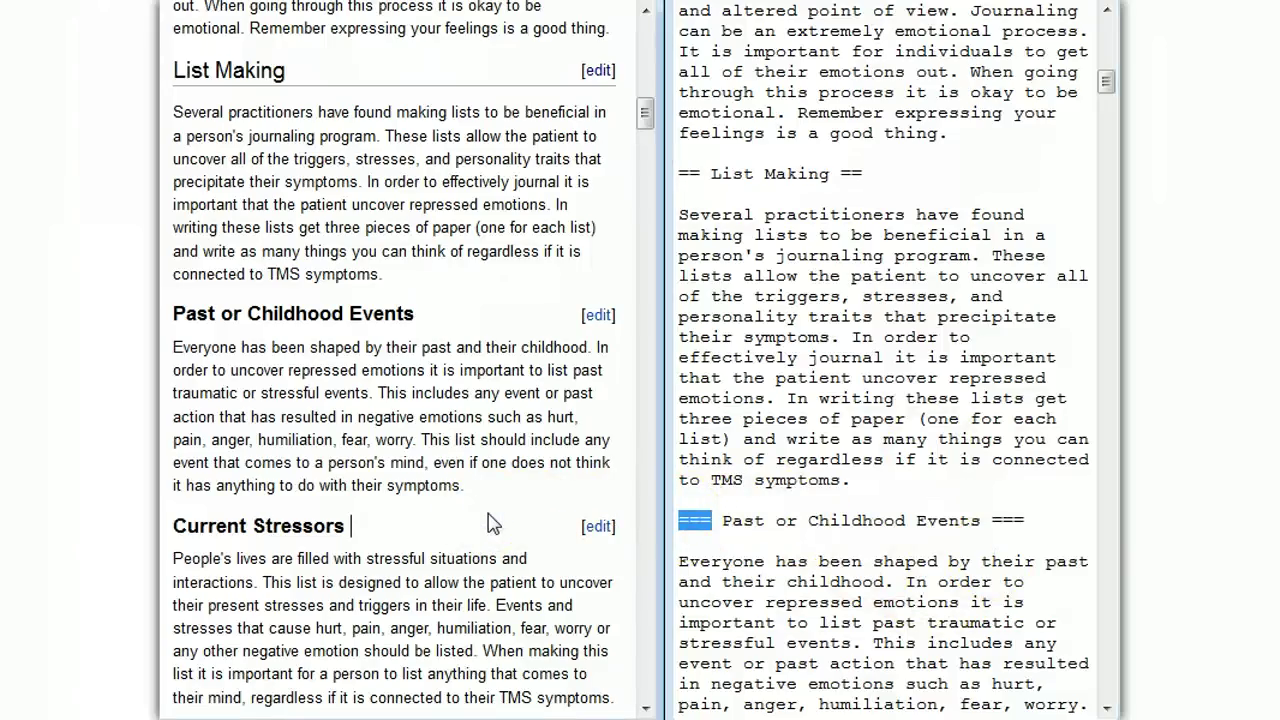
Step: Review the List Making subheadings in the rendered article and its contents list, and jump to Personal Characteristics from the contents
scroll(489, 520, down, 6)
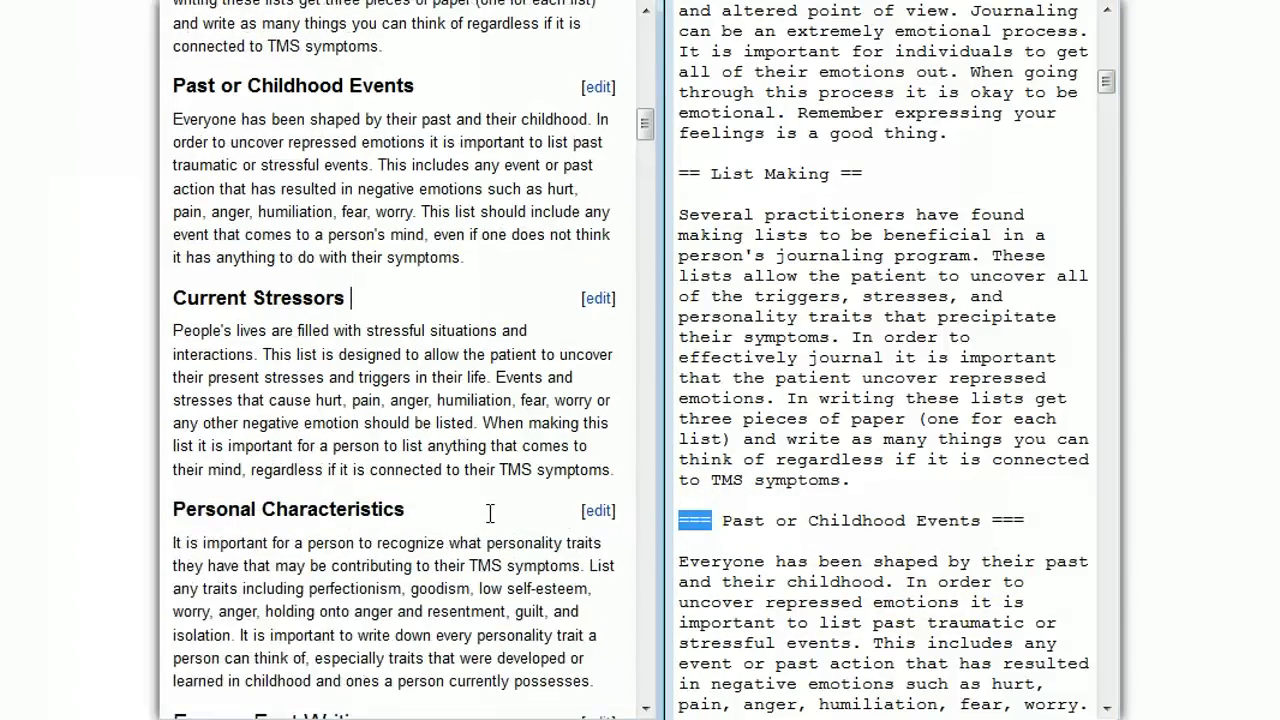
scroll(489, 510, up, 1)
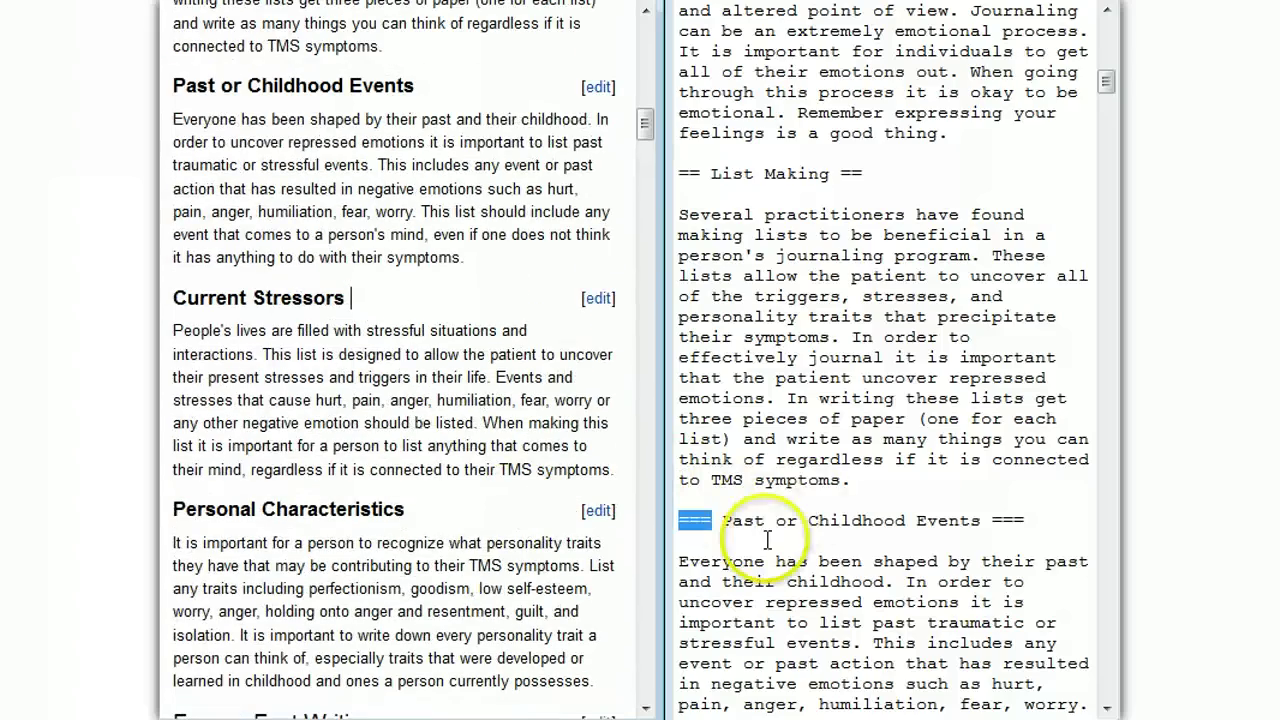
scroll(585, 260, up, 6)
scroll(585, 200, up, 6)
scroll(323, 514, down, 3)
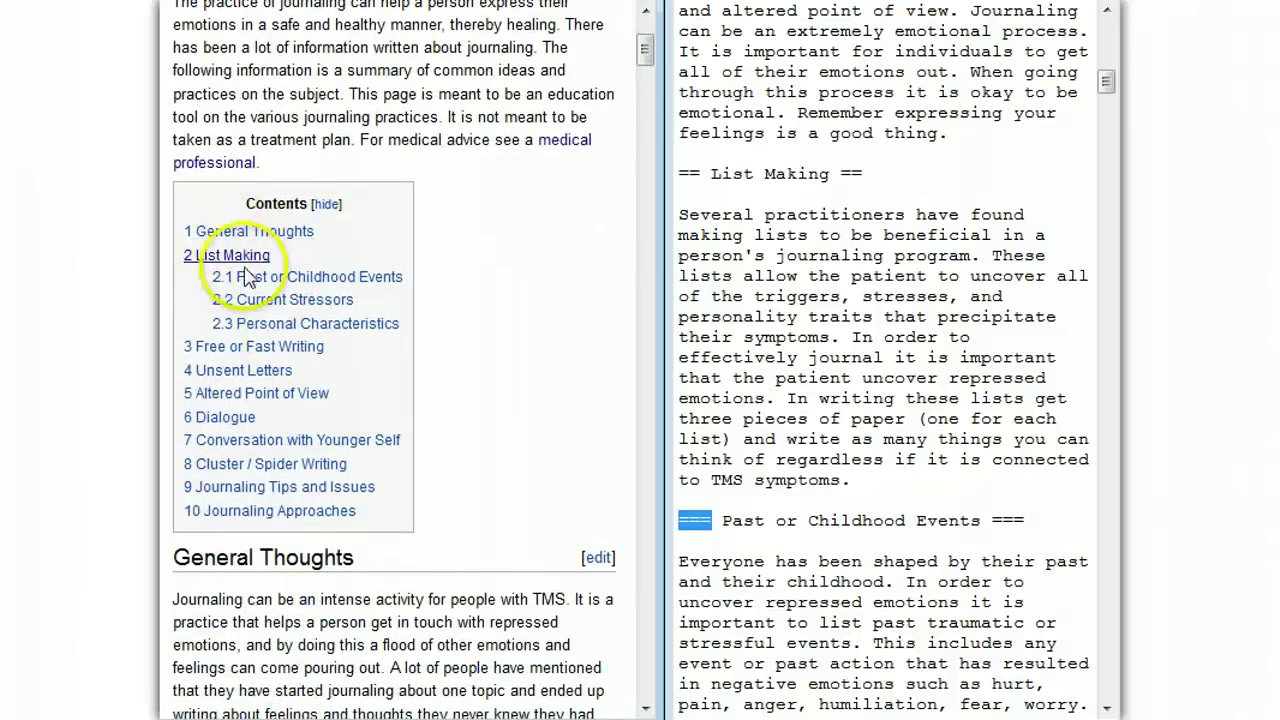
click(273, 324)
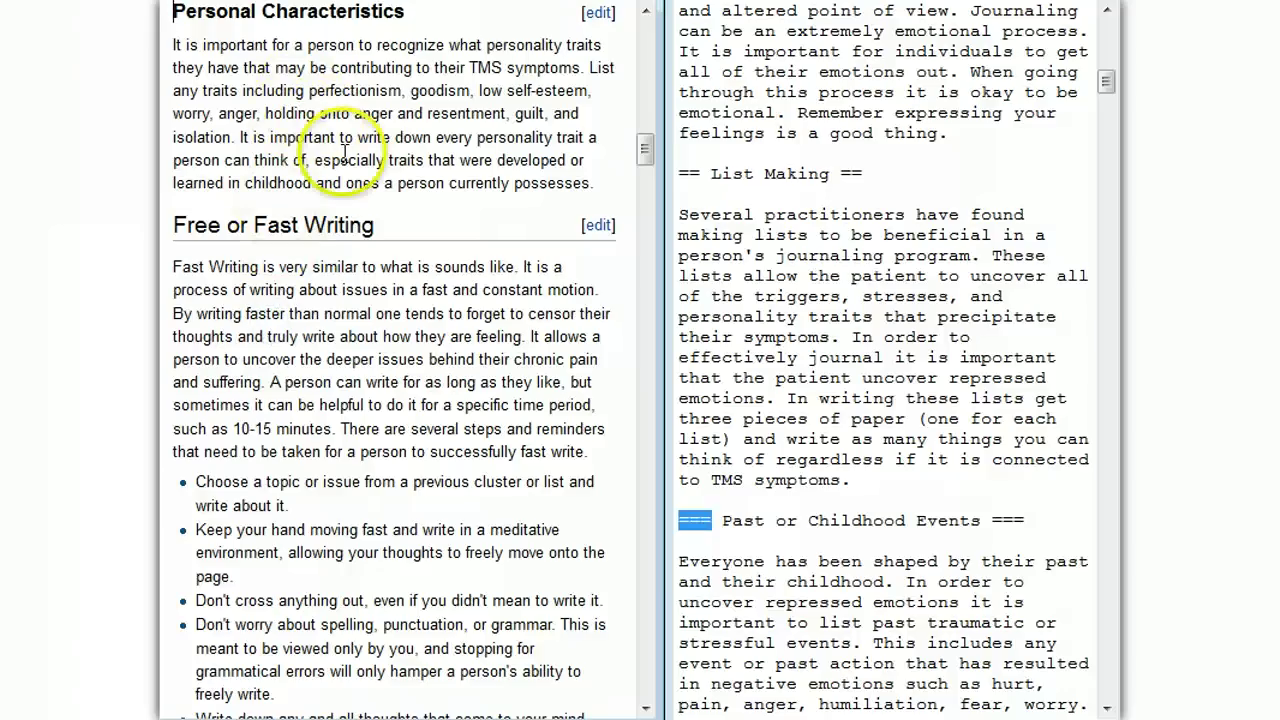
Step: Locate the "== Free or Fast Writing ==" heading in the wikitext to match the section shown in the rendered article
click(752, 318)
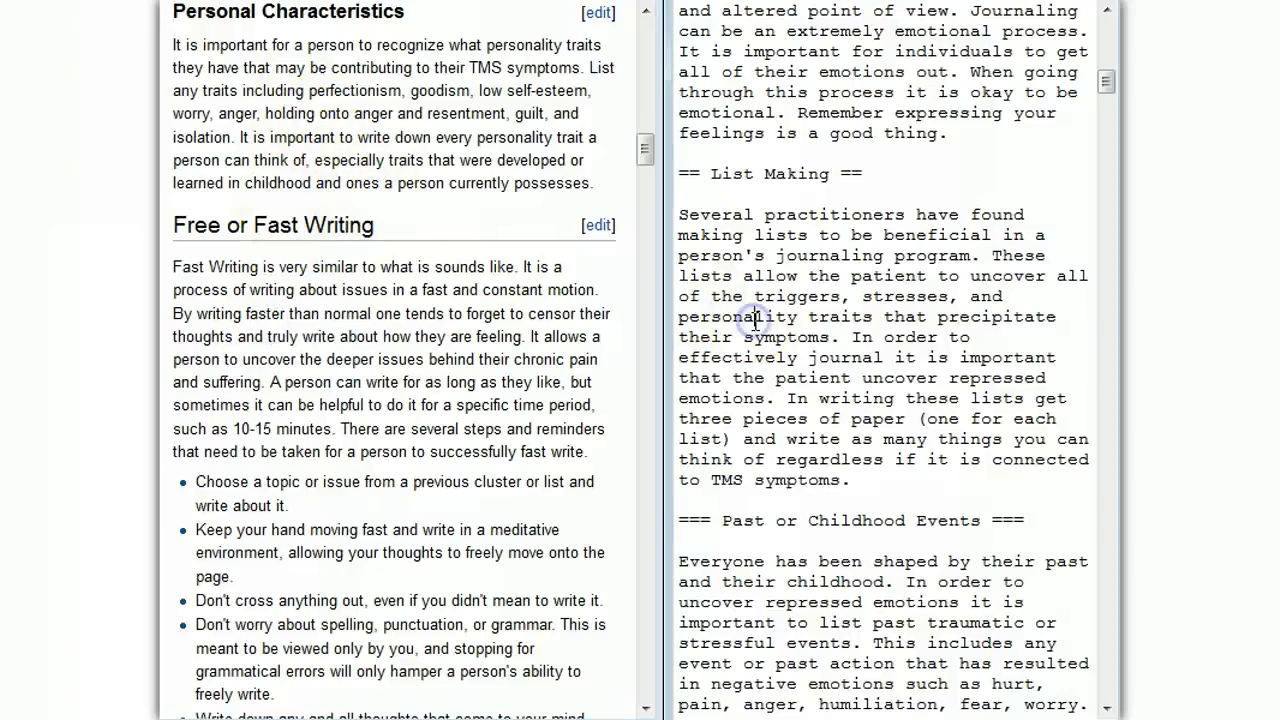
scroll(755, 320, down, 13)
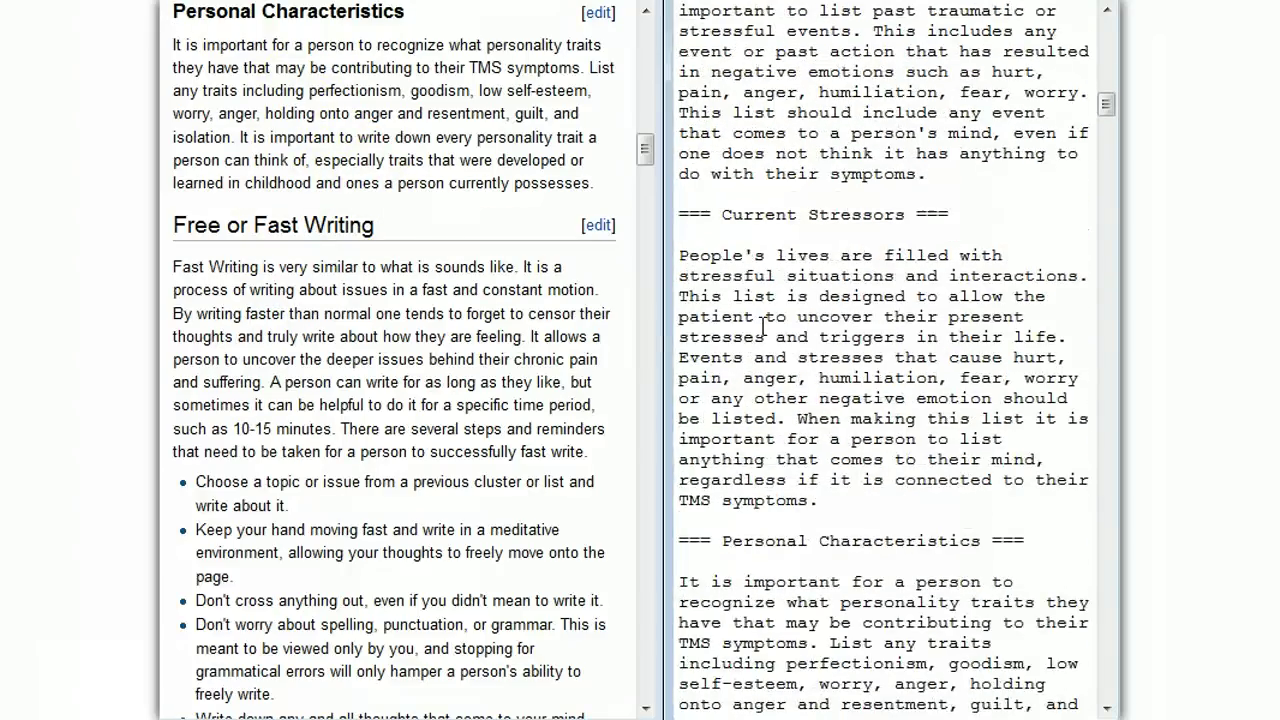
scroll(767, 330, down, 7)
click(708, 232)
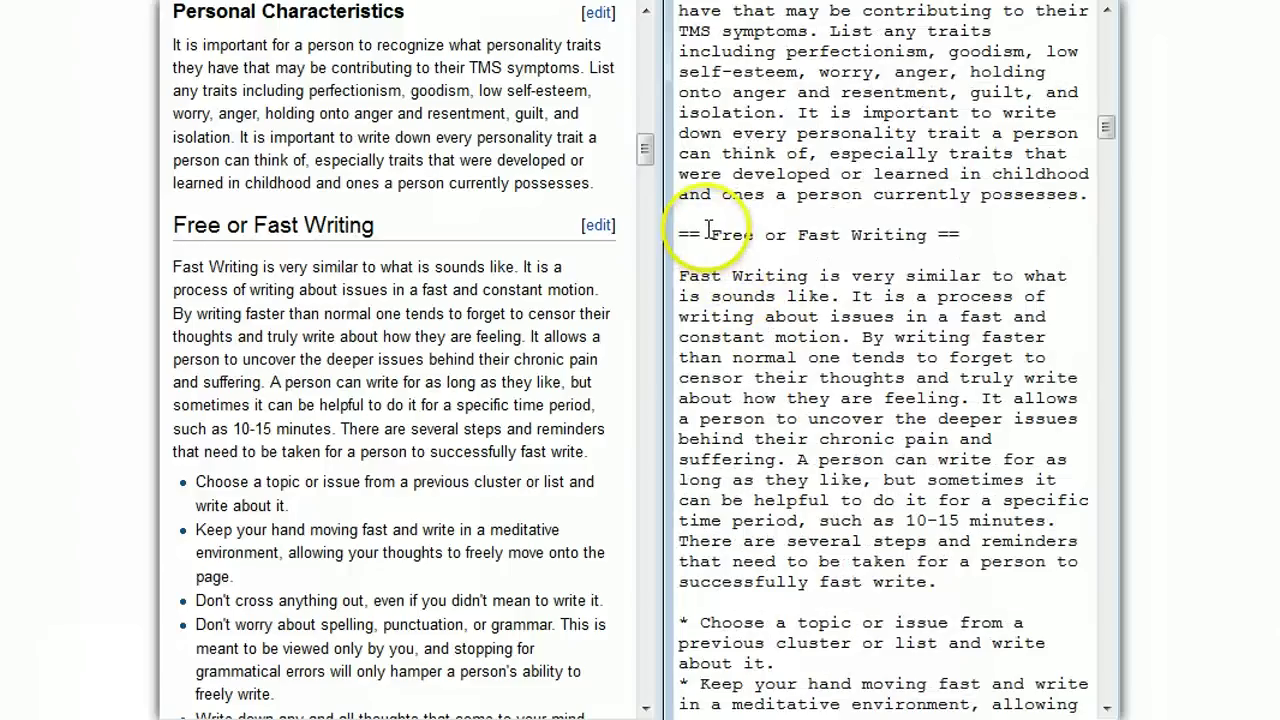
Step: Compare the rendered bullets under Free or Fast Writing with the wikitext, highlighting the "*" before "Choose a topic or issue"
click(336, 452)
click(177, 490)
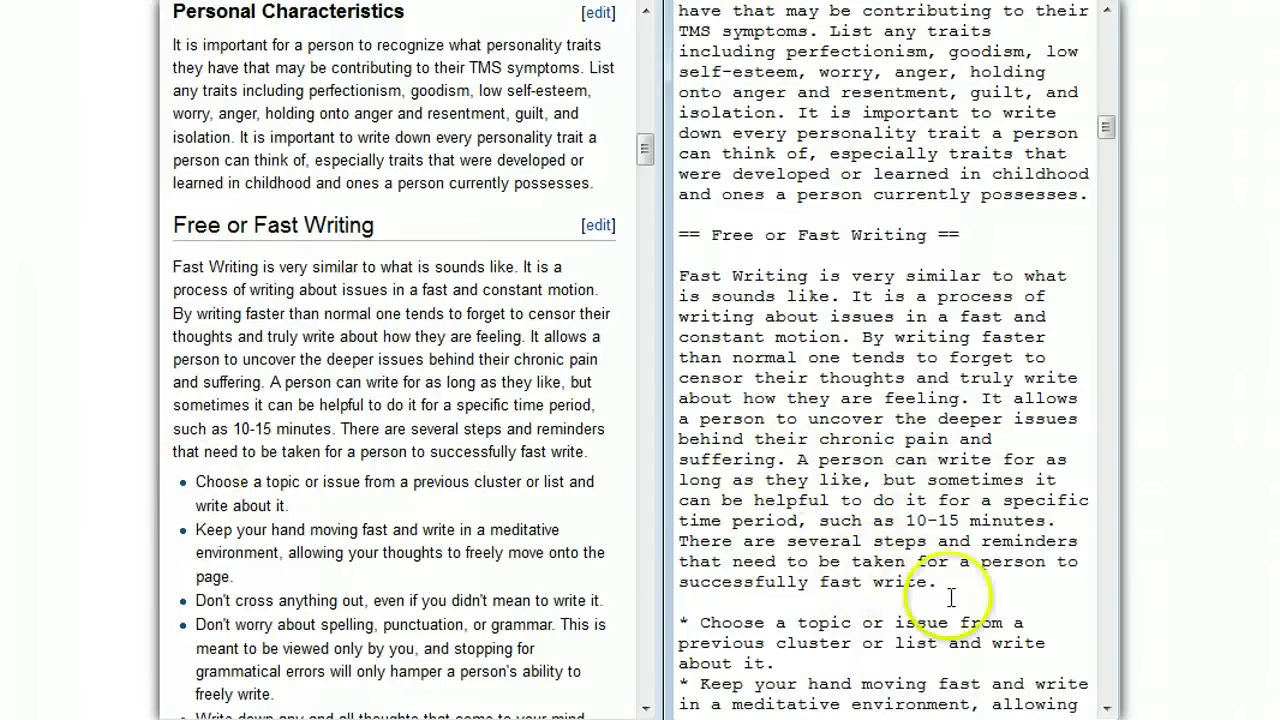
click(686, 624)
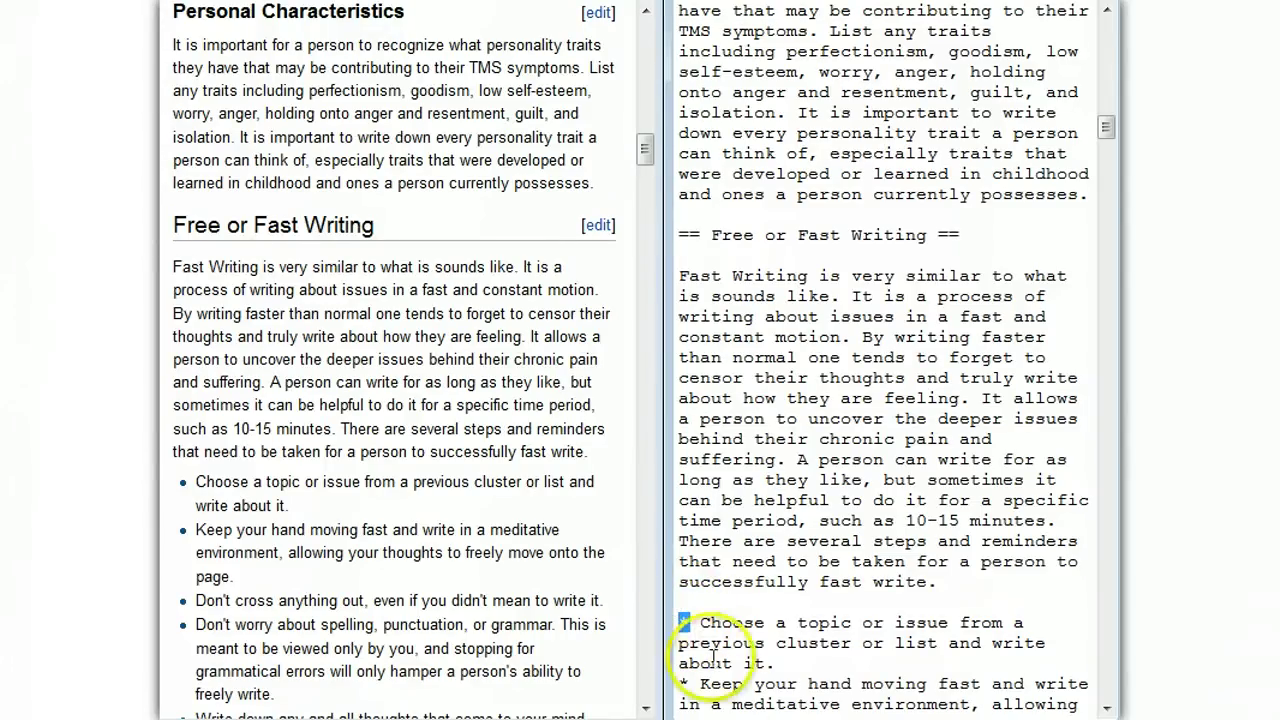
scroll(848, 603, down, 1)
scroll(848, 603, down, 2)
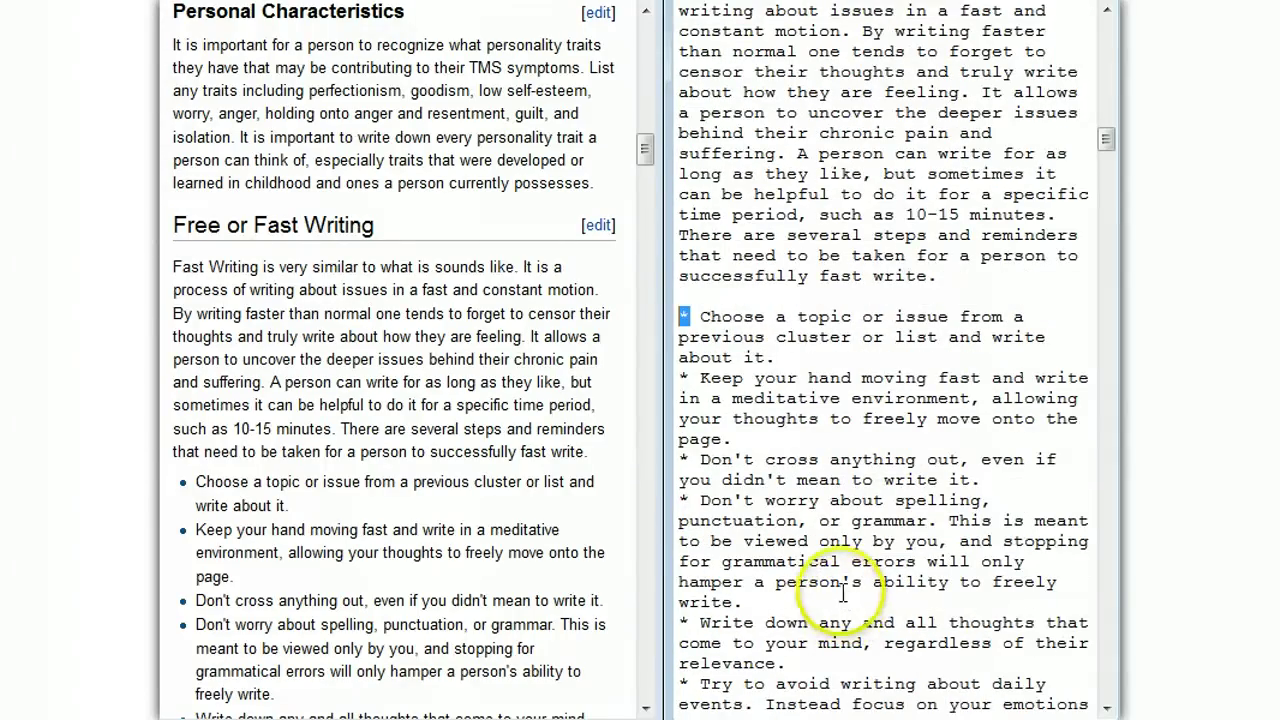
scroll(483, 443, down, 2)
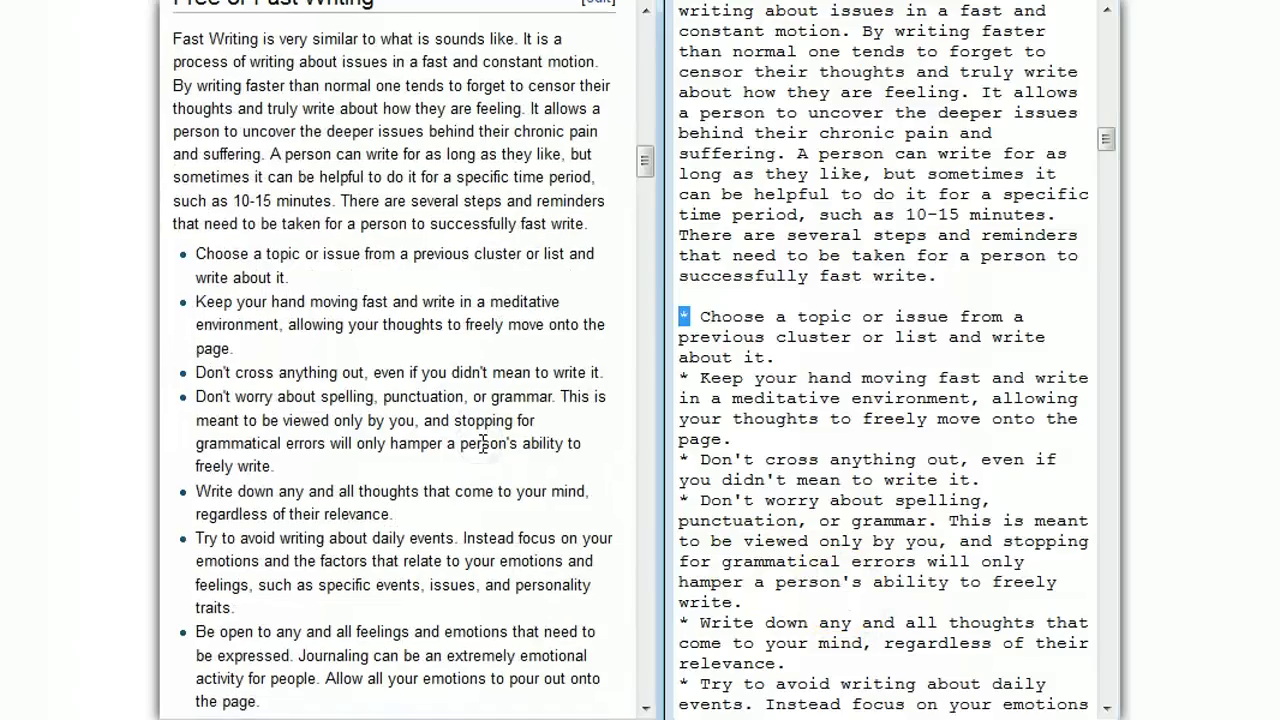
right_click(684, 320)
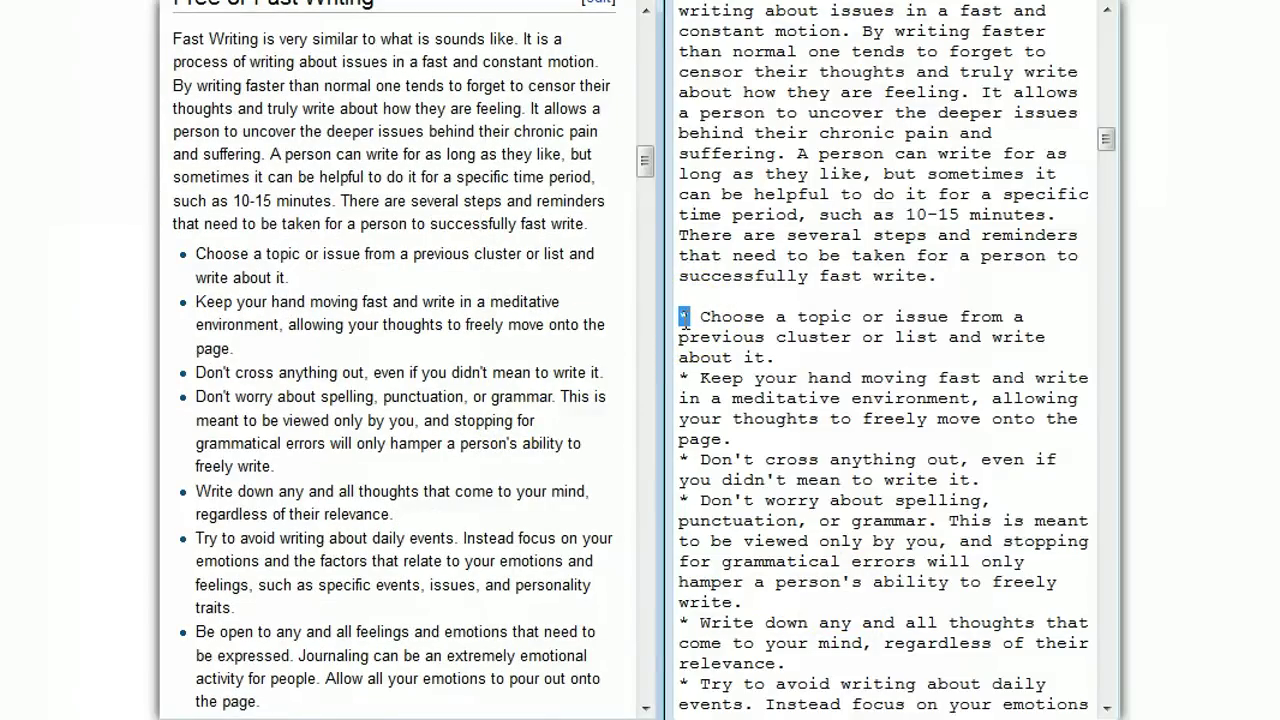
right_click(704, 316)
click(703, 316)
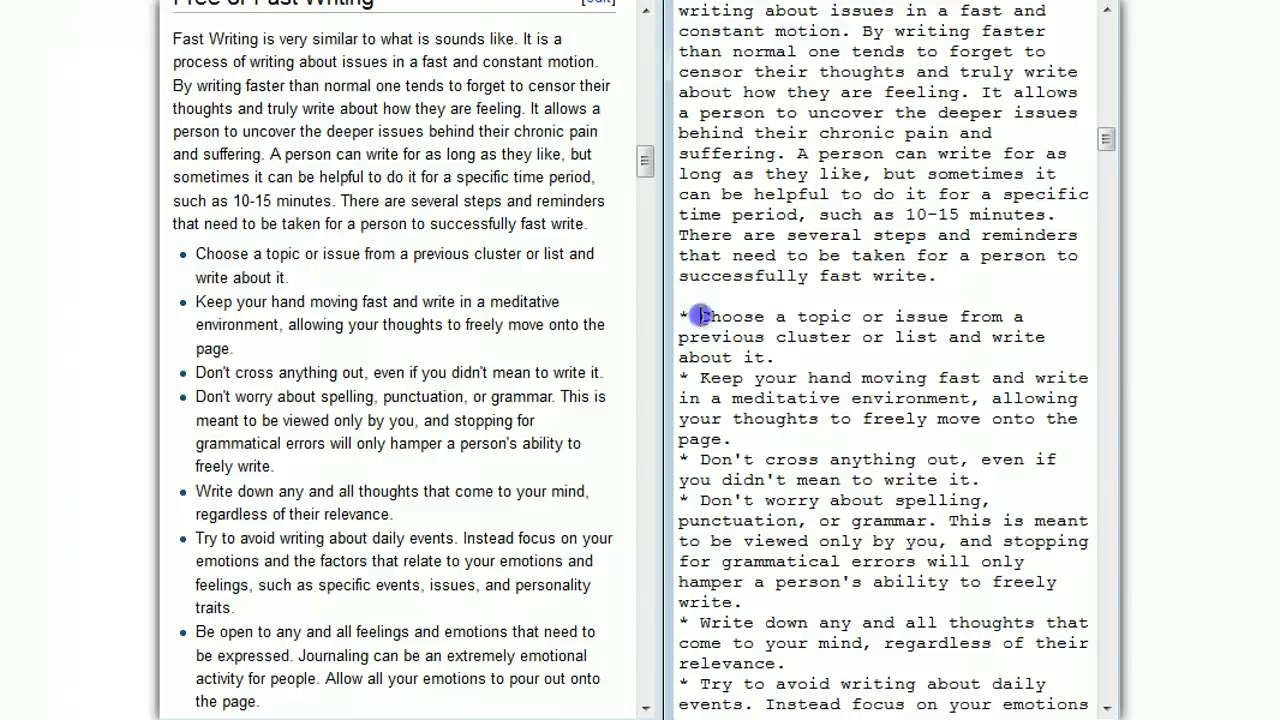
Step: Add the line "* Here is a new list item." below the first Free or Fast Writing bullet in the wikitext and delete it again
click(801, 357)
key(Return)
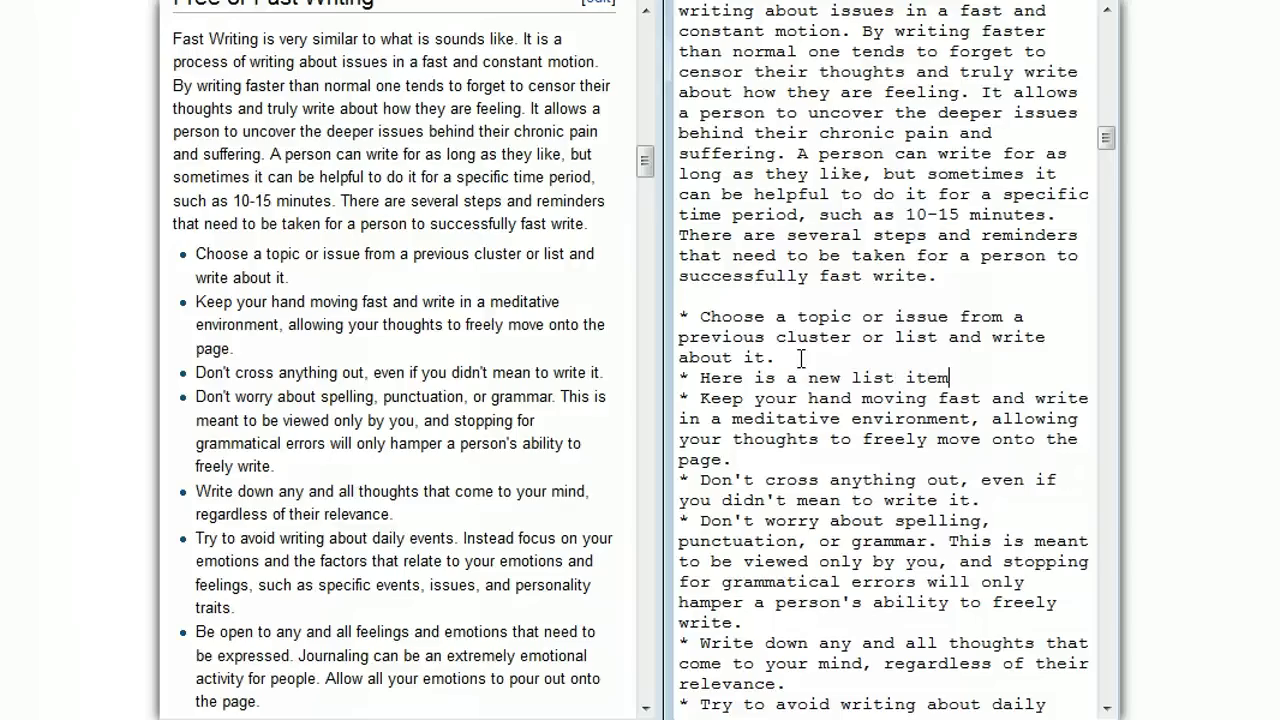
key(shift+Up)
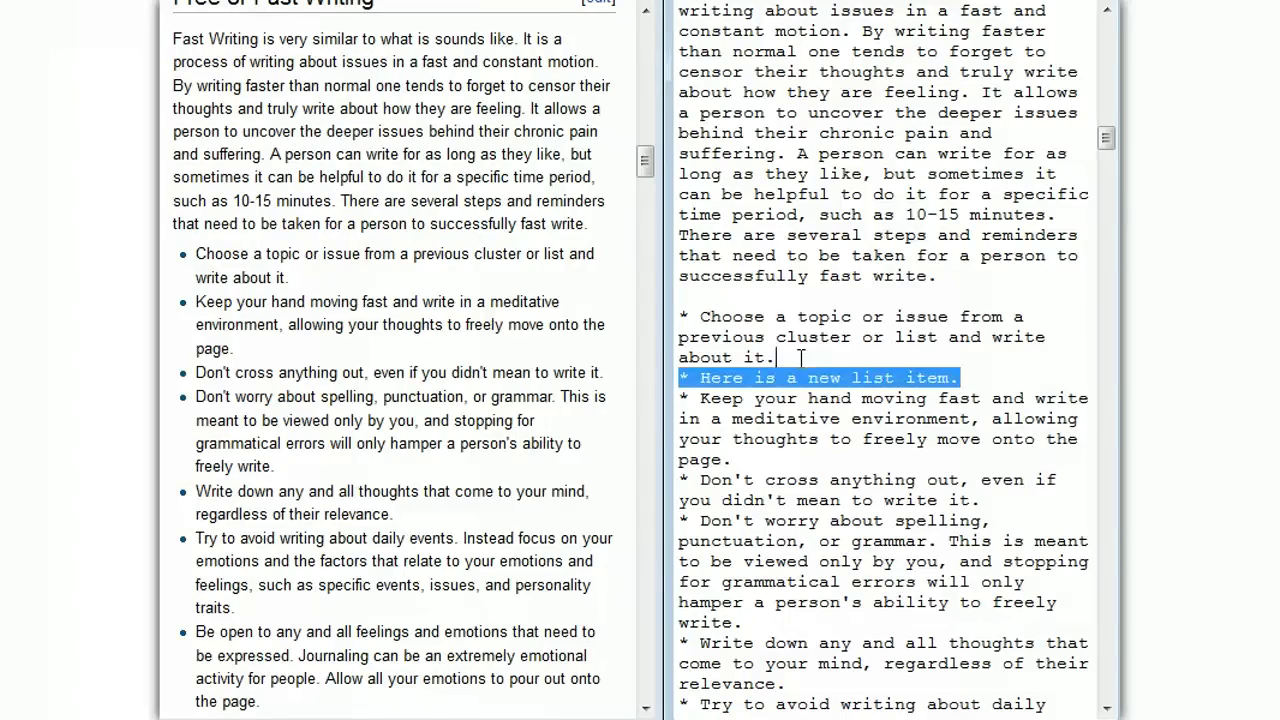
key(Delete)
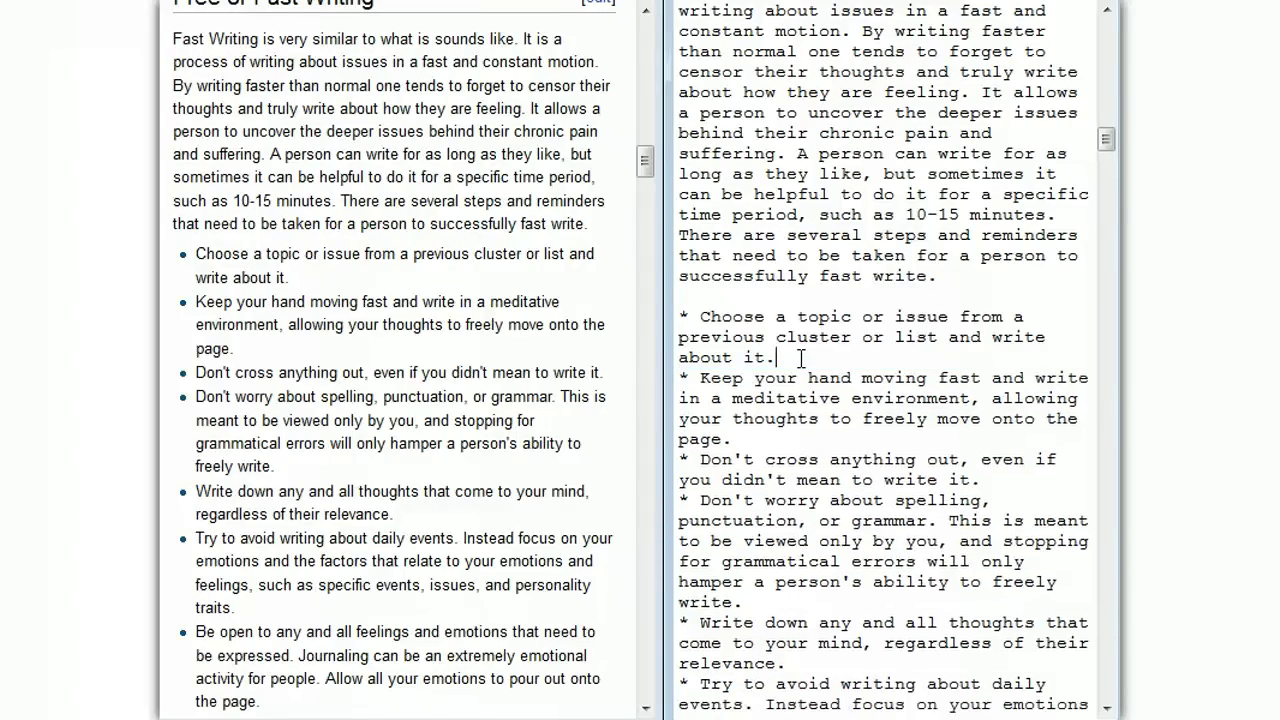
Step: Locate Unsent Letters in the article and wikitext, and highlight the double apostrophes on both sides of the Unlearn Your Pain link
scroll(424, 392, down, 5)
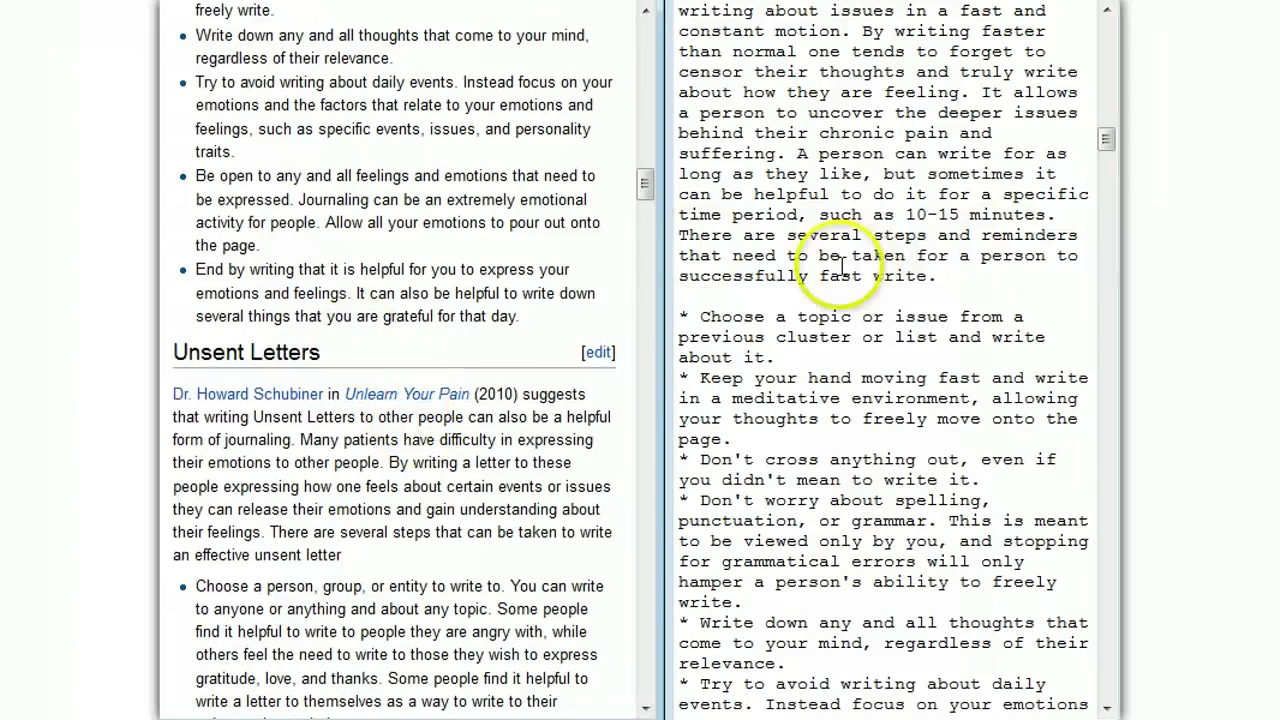
scroll(843, 268, down, 16)
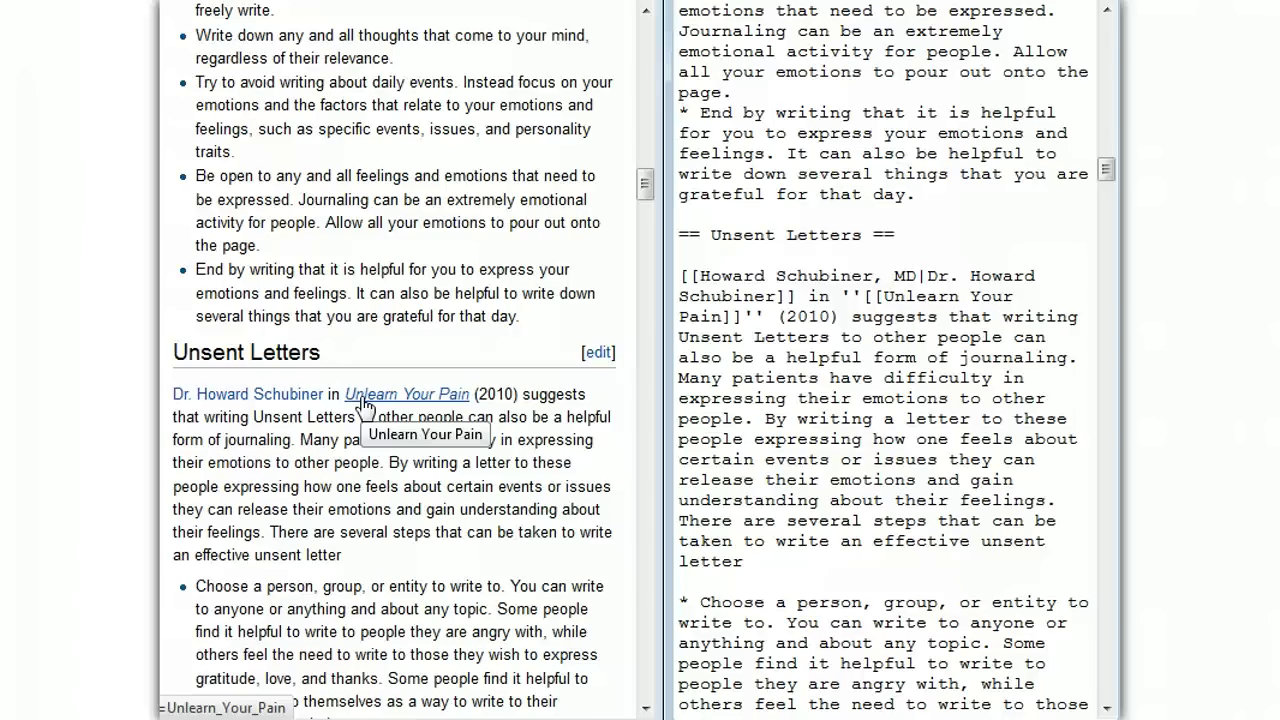
click(859, 296)
drag(859, 296, 843, 296)
drag(766, 316, 742, 316)
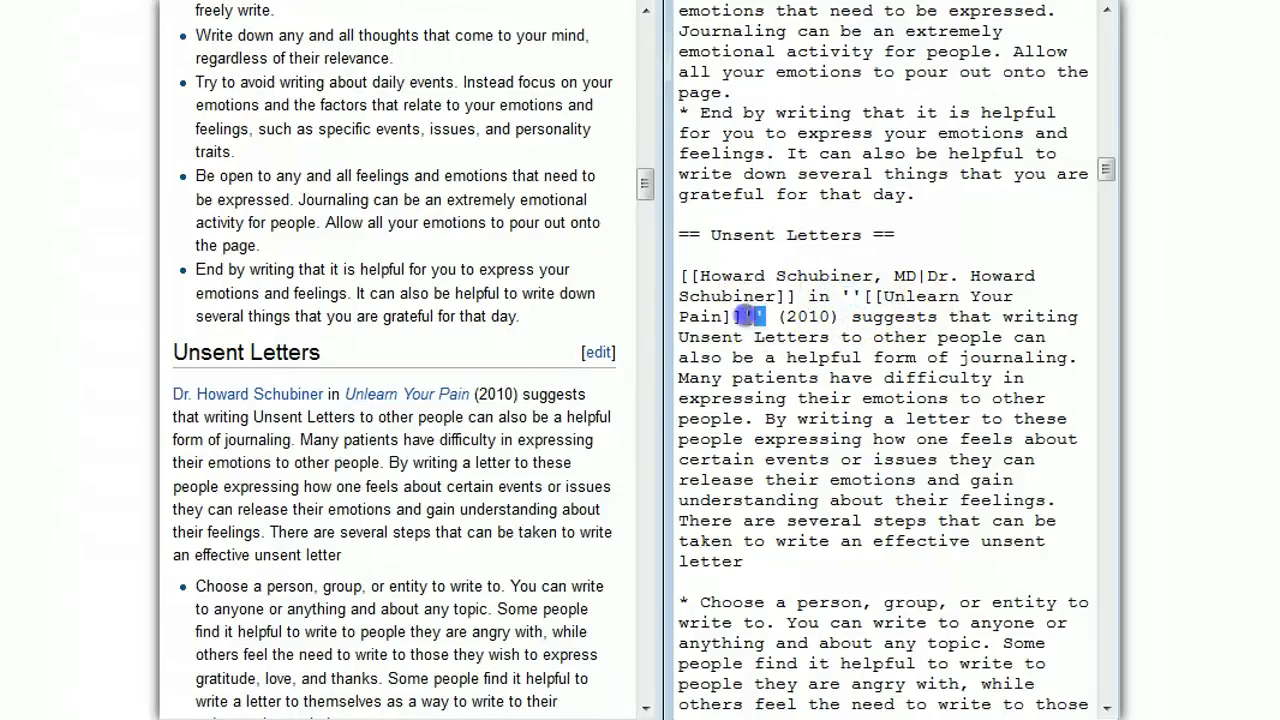
Step: Insert two extra apostrophes before the "[[Unlearn Your Pain]]" link in the wikitext and remove them again
click(888, 296)
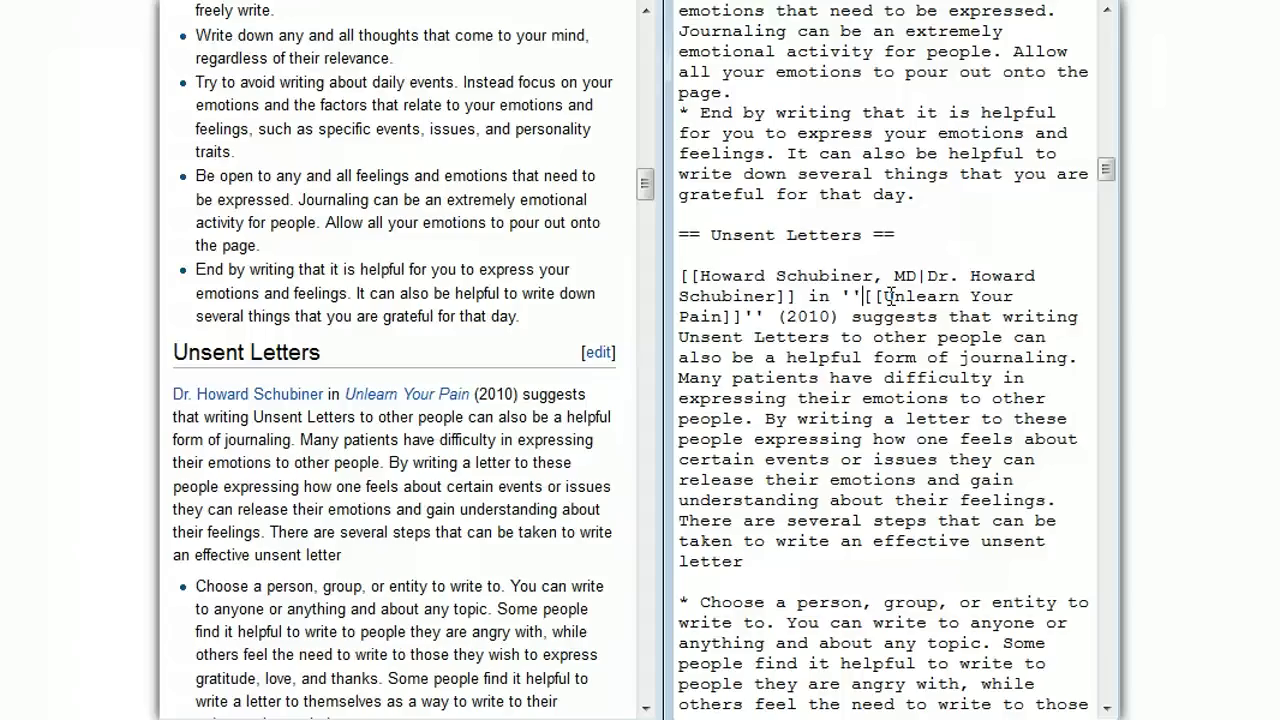
text('')
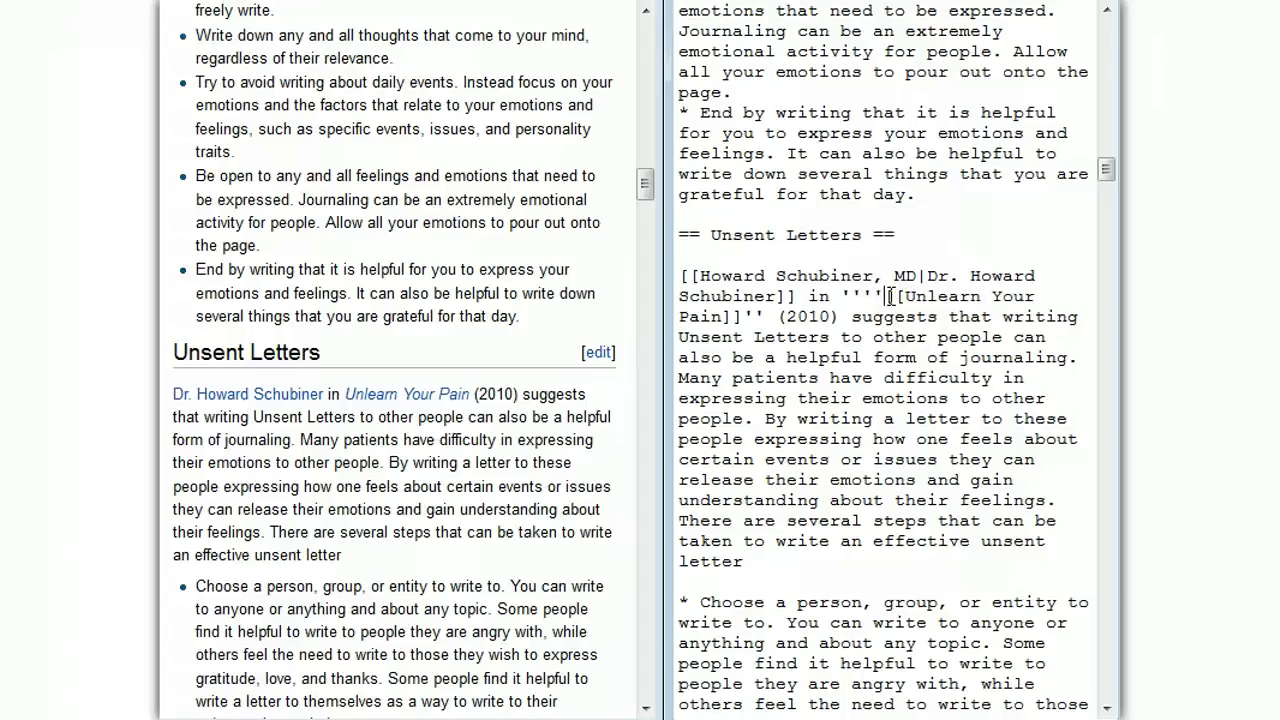
key(BackSpace)
key(BackSpace)
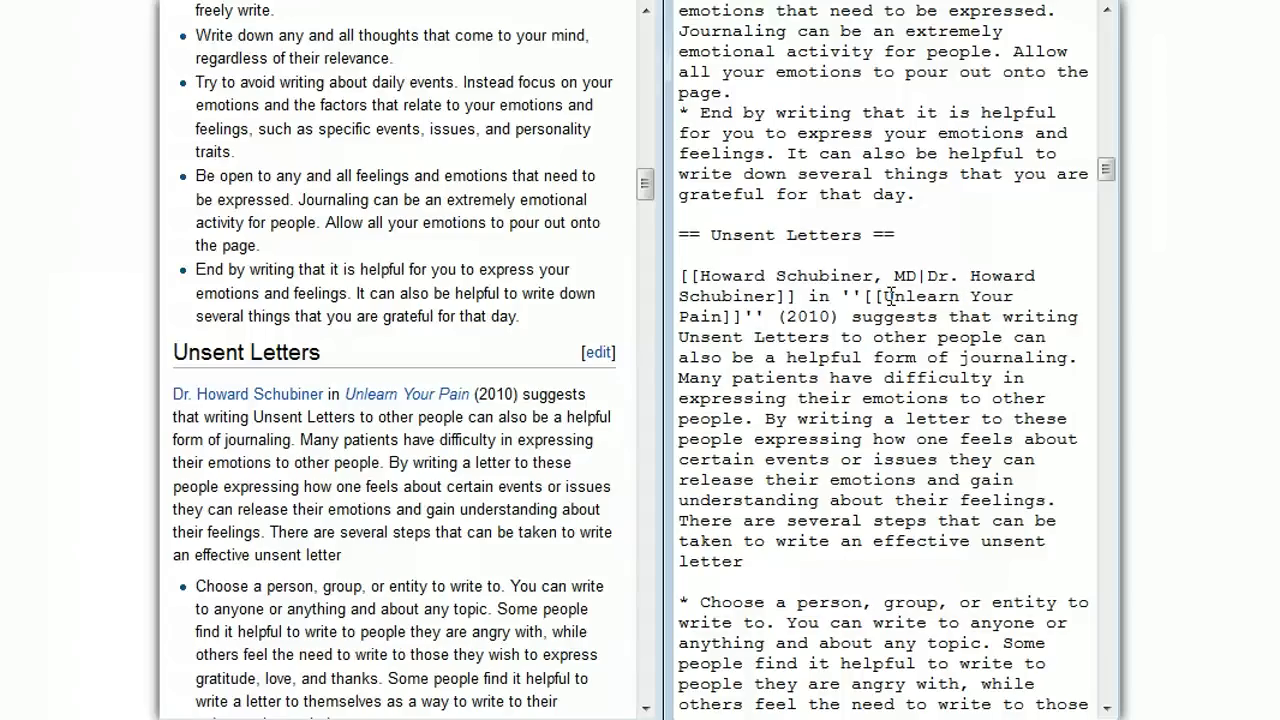
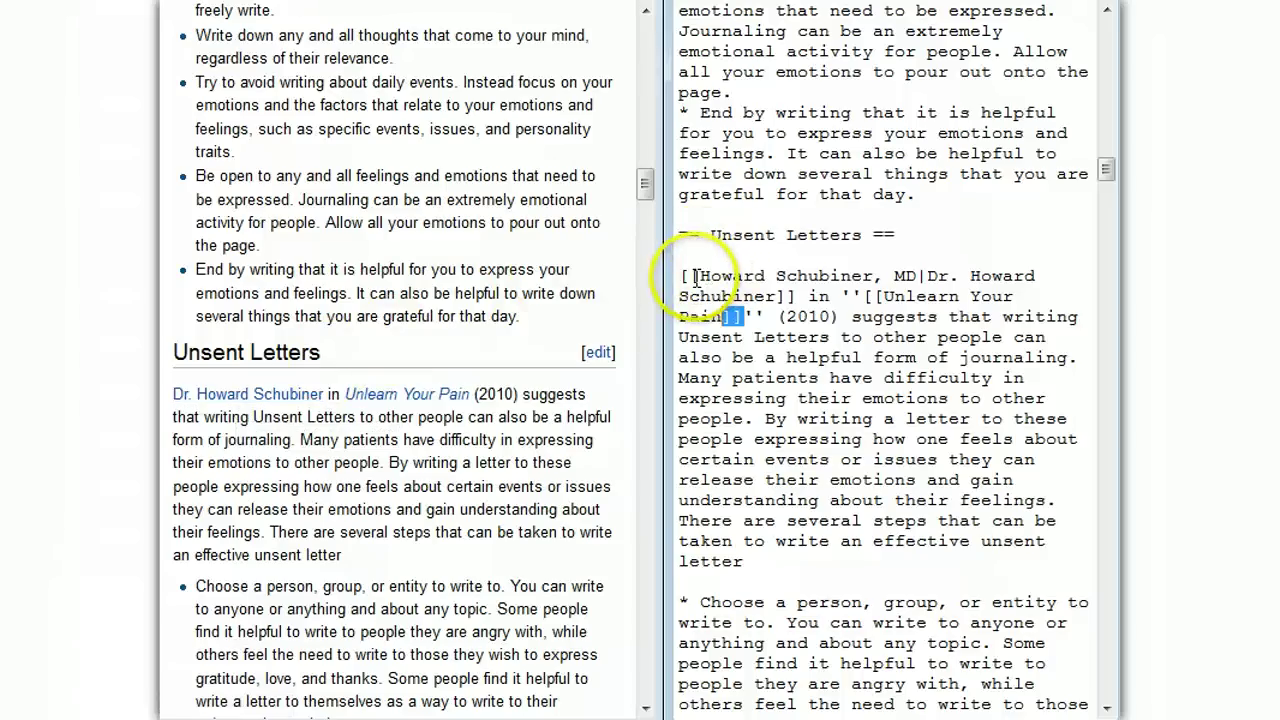
Step: Highlight the opening brackets, target page title, pipe and display text of the doctor's link under Unsent Letters in the wikitext
drag(700, 277, 678, 276)
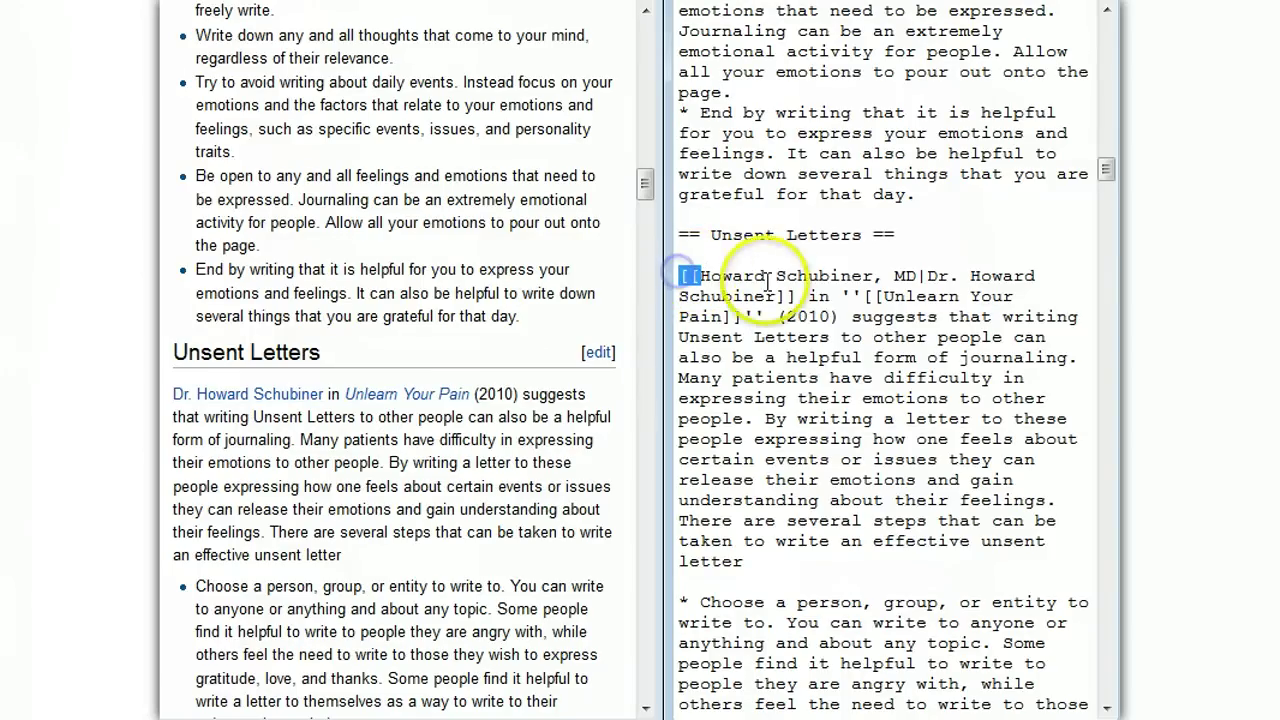
click(918, 276)
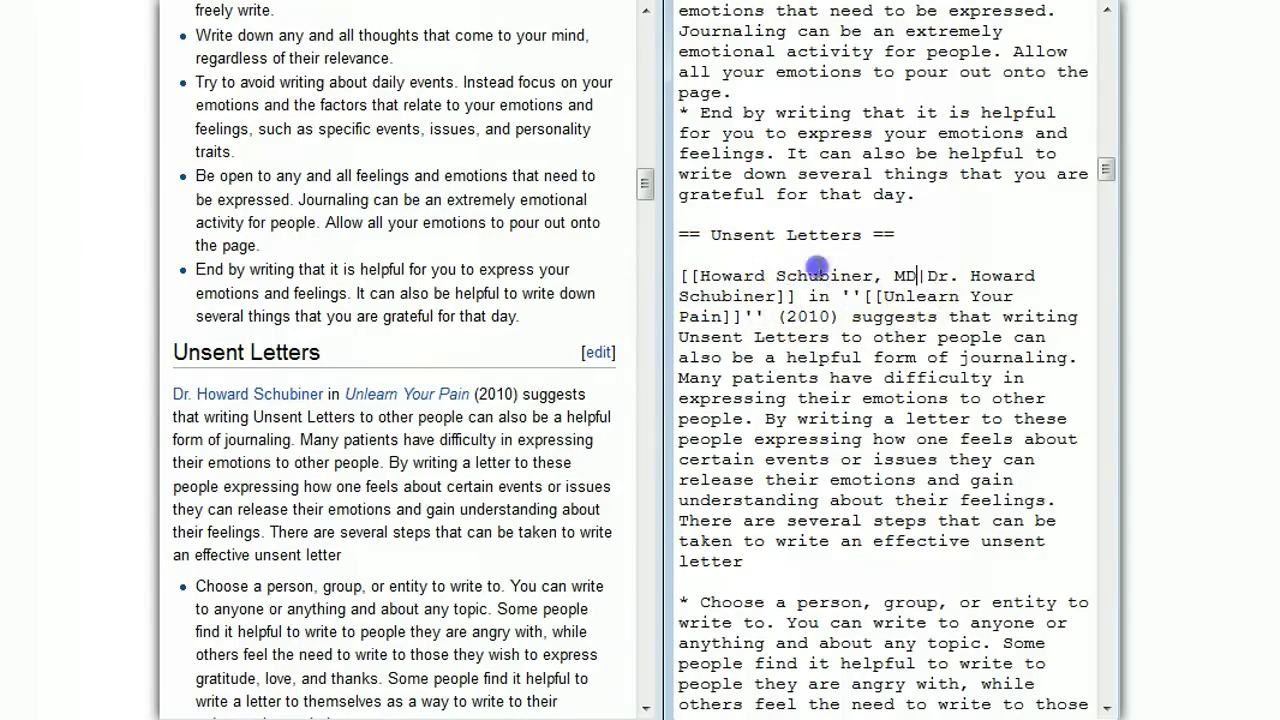
drag(818, 267, 701, 278)
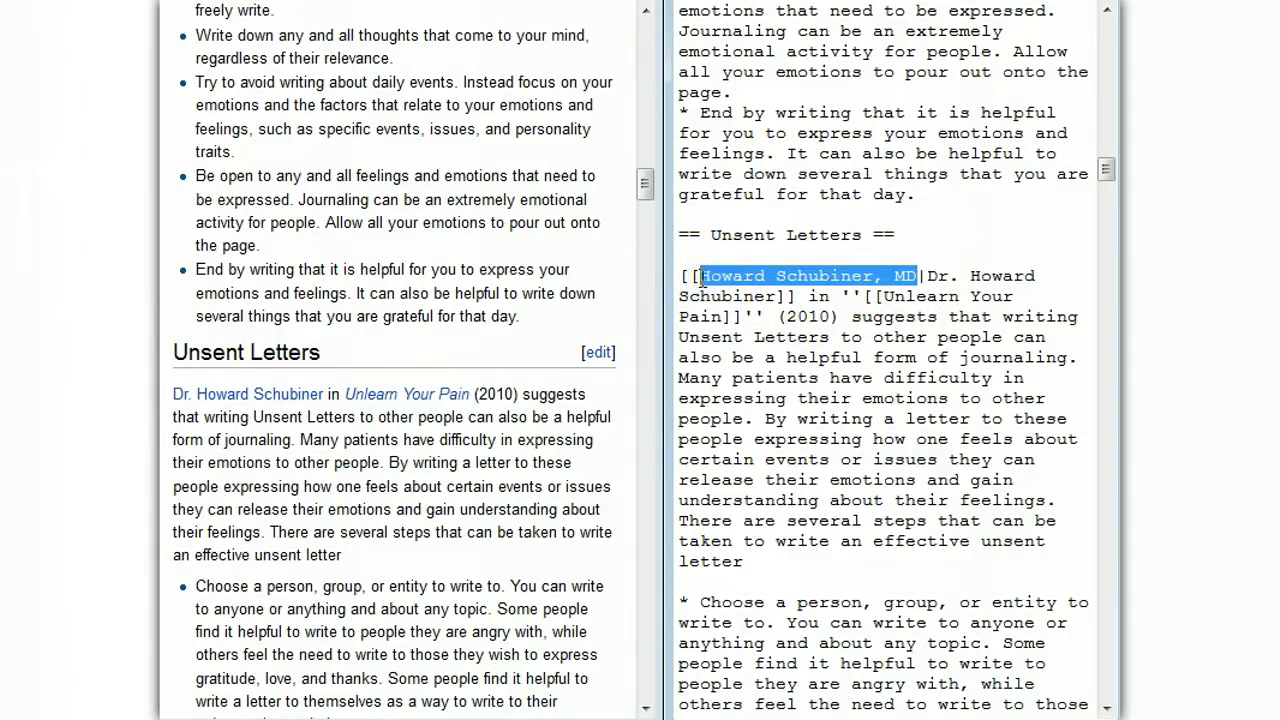
click(918, 276)
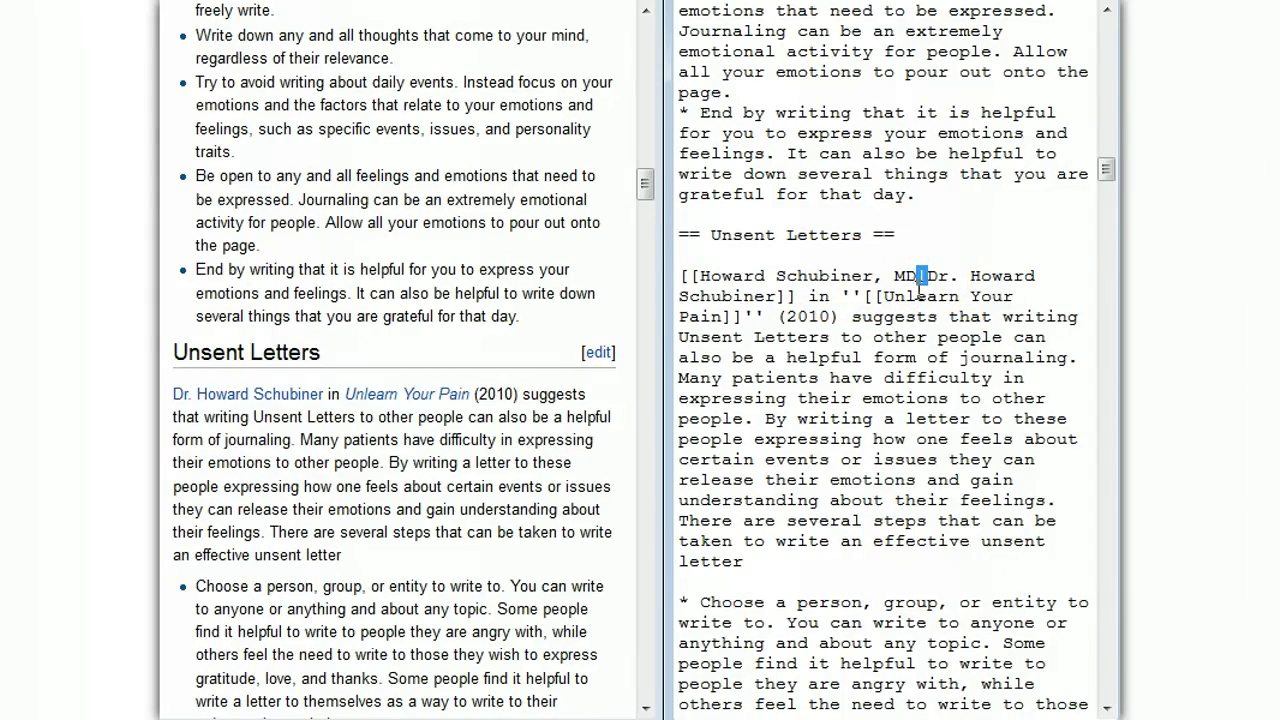
click(919, 287)
drag(927, 278, 776, 285)
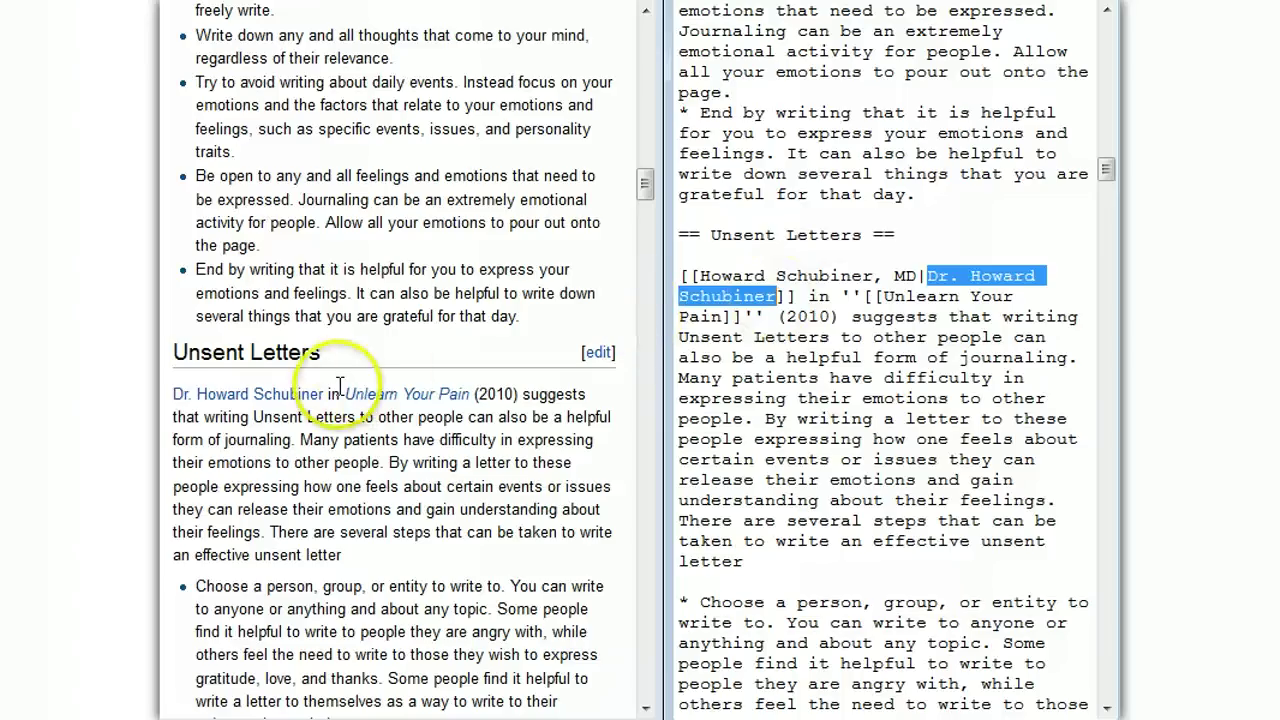
drag(700, 277, 916, 274)
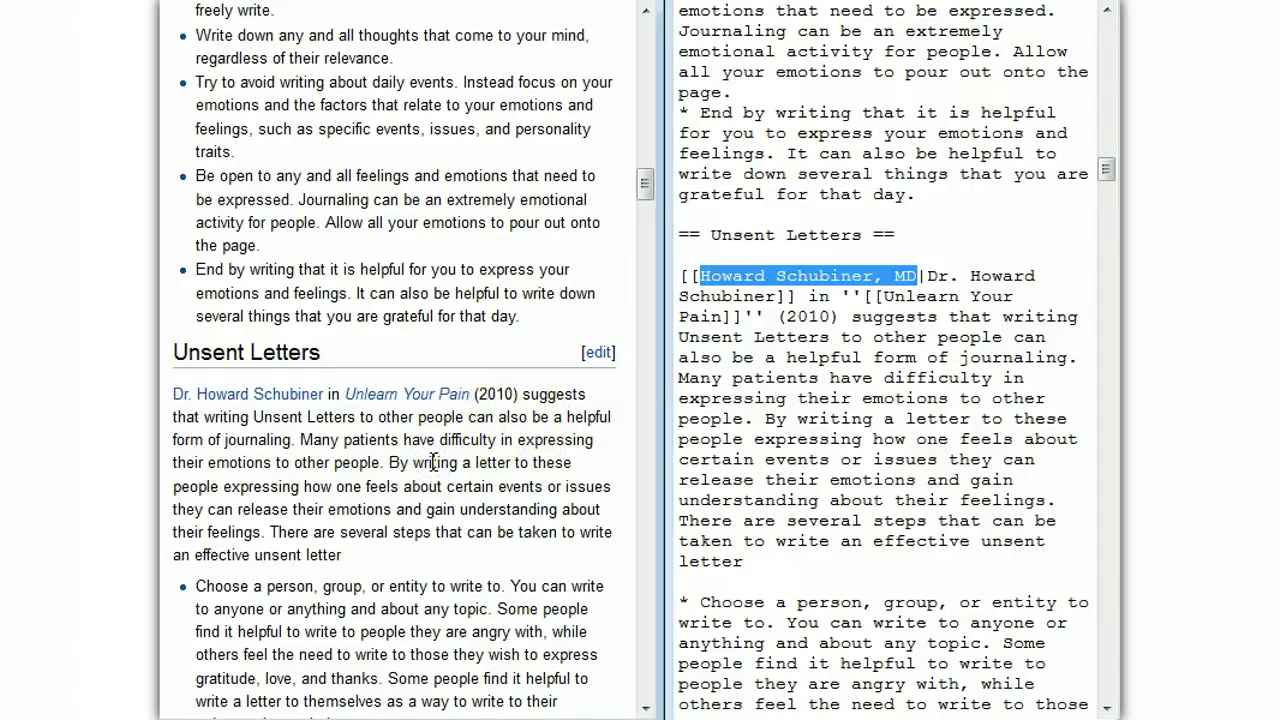
Step: Locate the external TMSWiki member link under Conversation with Younger Self in both the rendered article and the wikitext
scroll(433, 461, down, 2)
scroll(433, 461, down, 16)
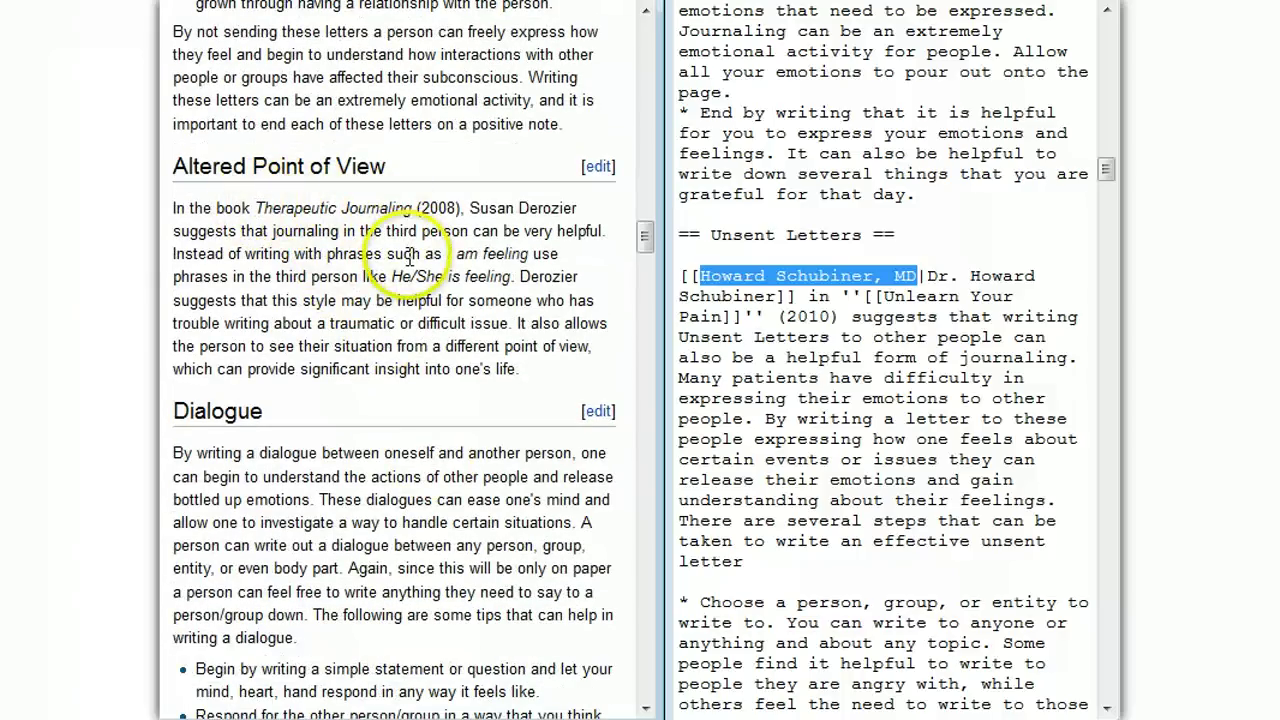
scroll(411, 257, down, 8)
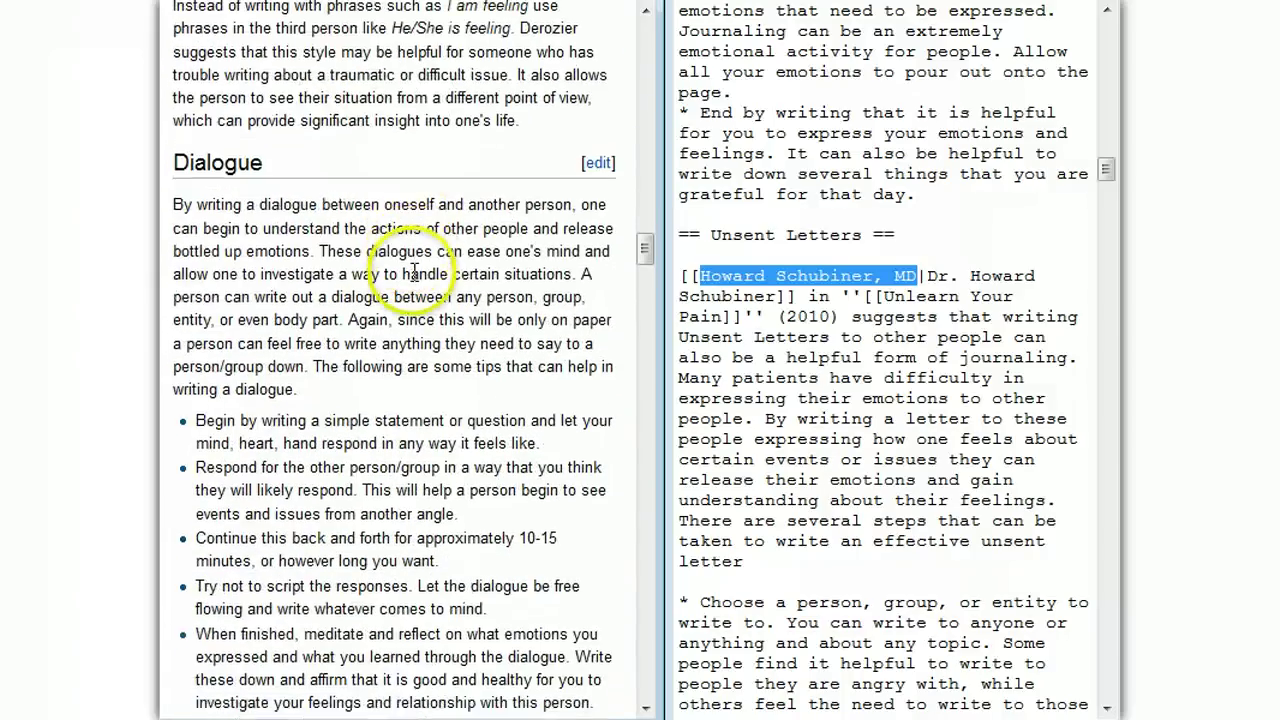
scroll(301, 270, down, 8)
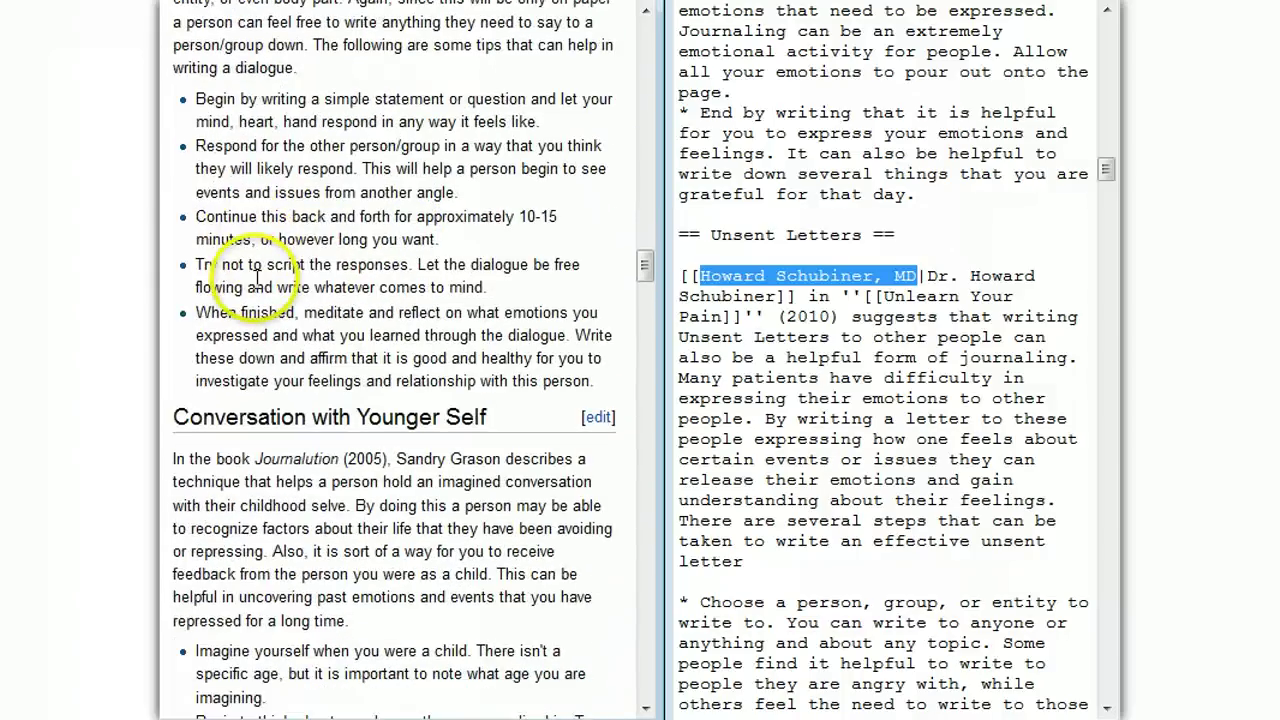
scroll(300, 276, down, 2)
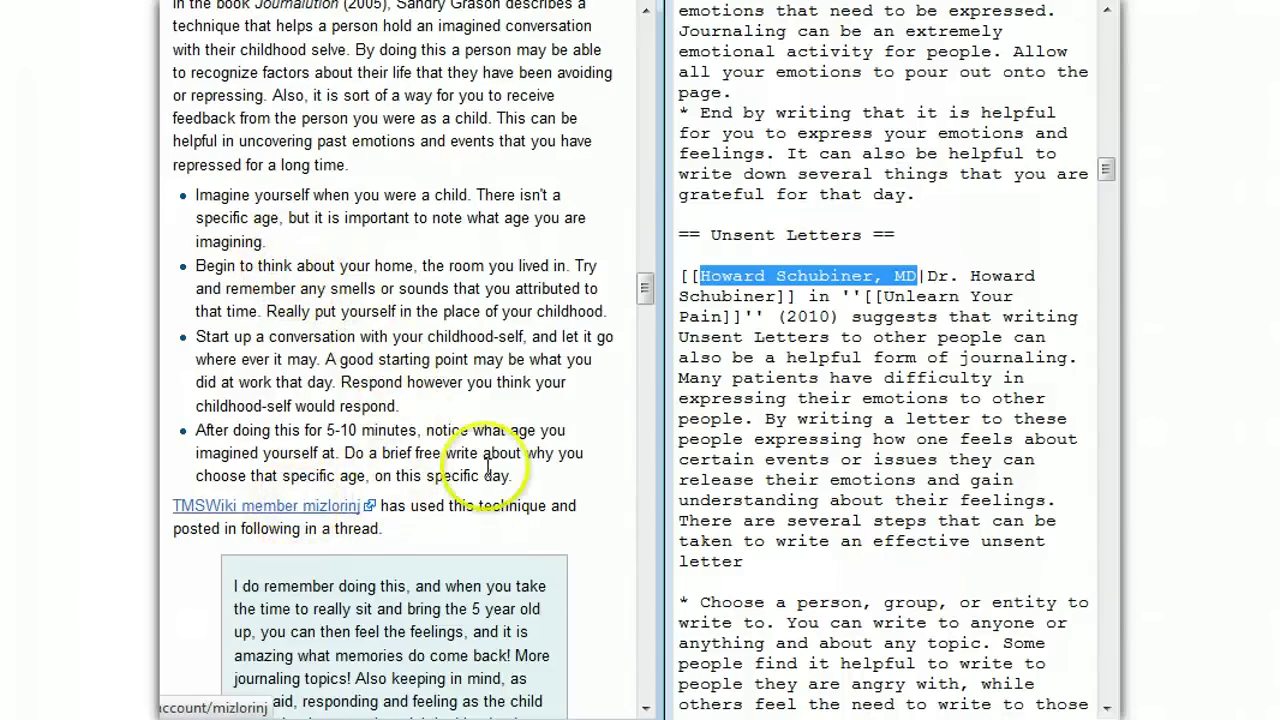
click(908, 366)
scroll(910, 367, down, 12)
scroll(910, 366, down, 20)
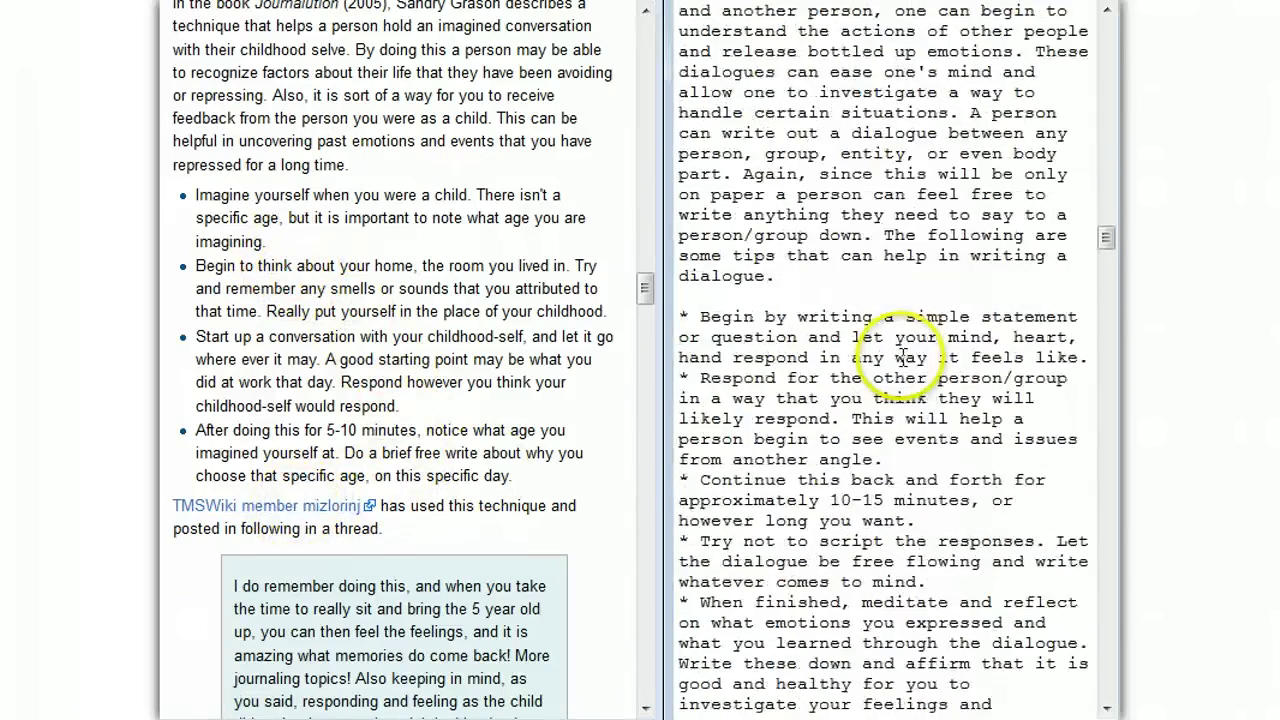
scroll(902, 357, down, 7)
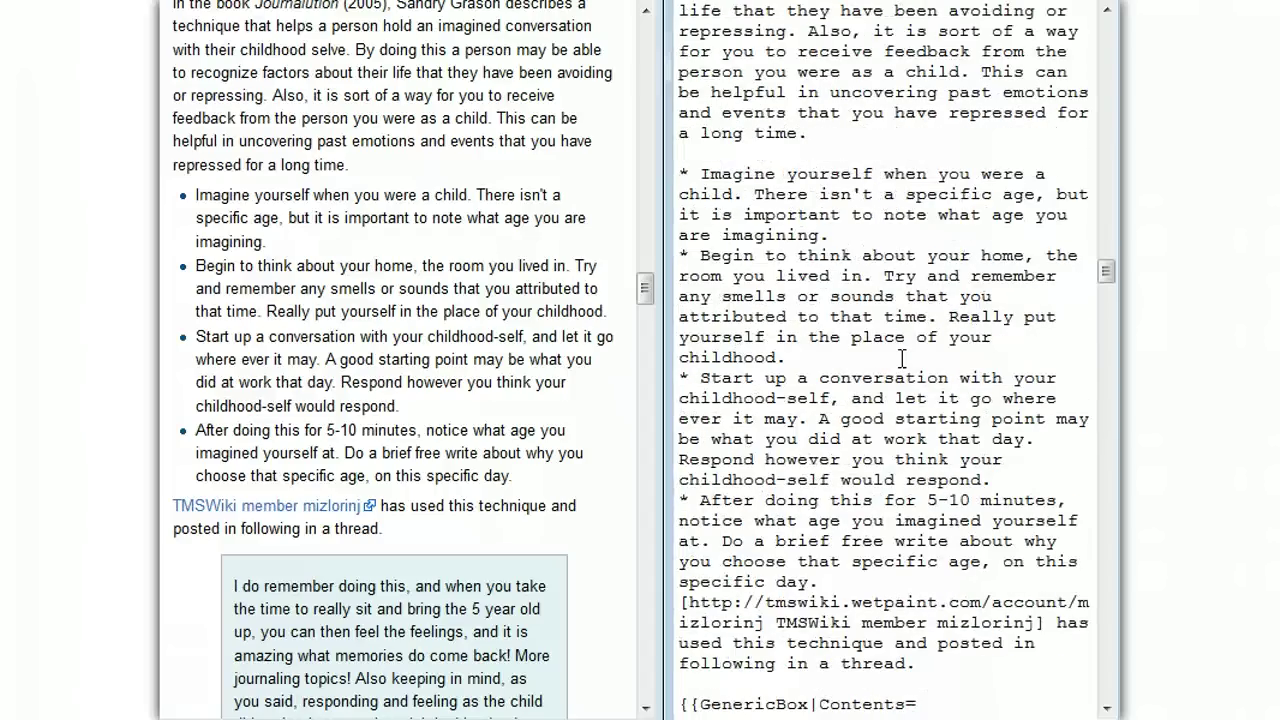
Step: Highlight the opening bracket, web address and display text of the external TMSWiki member link in the Conversation with Younger Self wikitext
scroll(902, 360, down, 3)
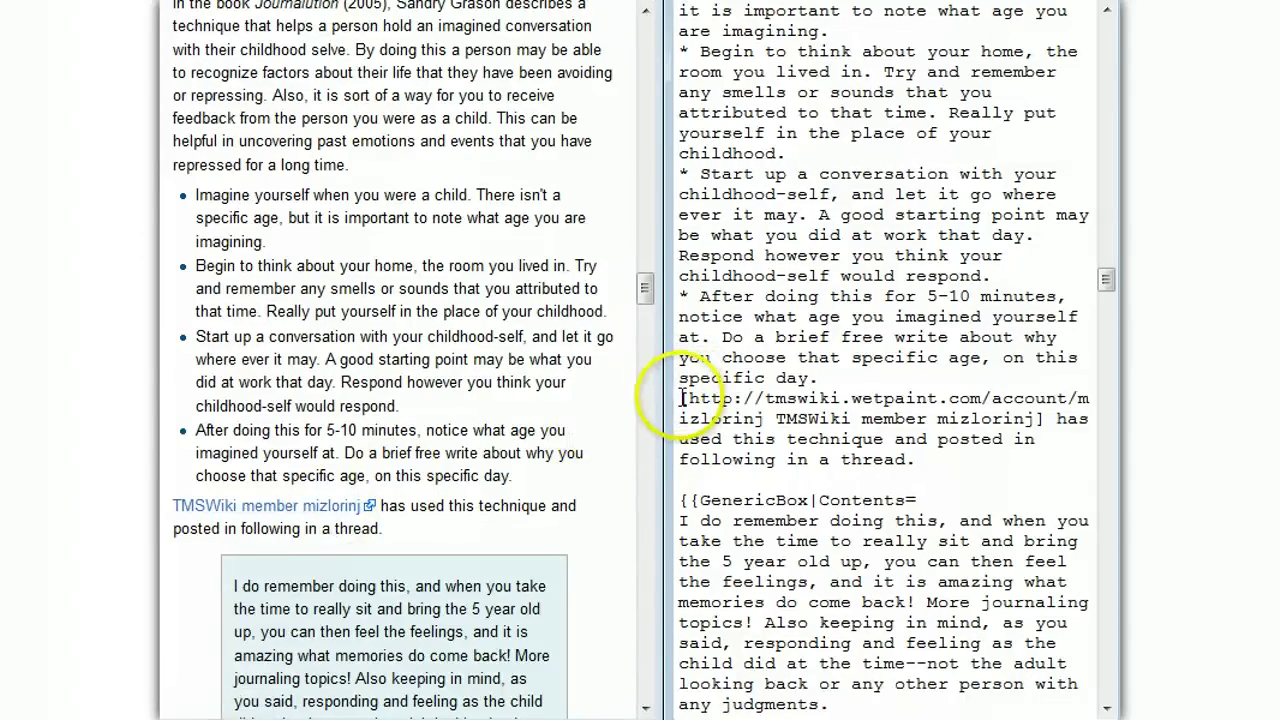
drag(690, 398, 680, 398)
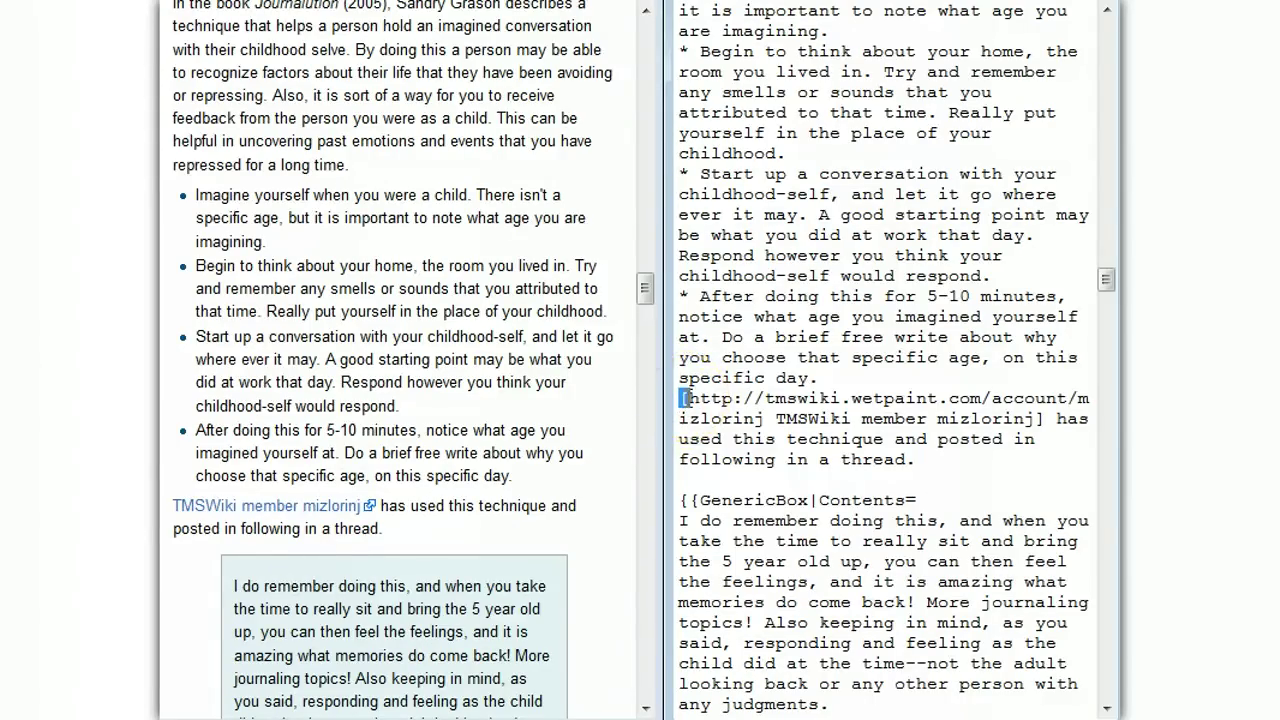
drag(684, 398, 763, 424)
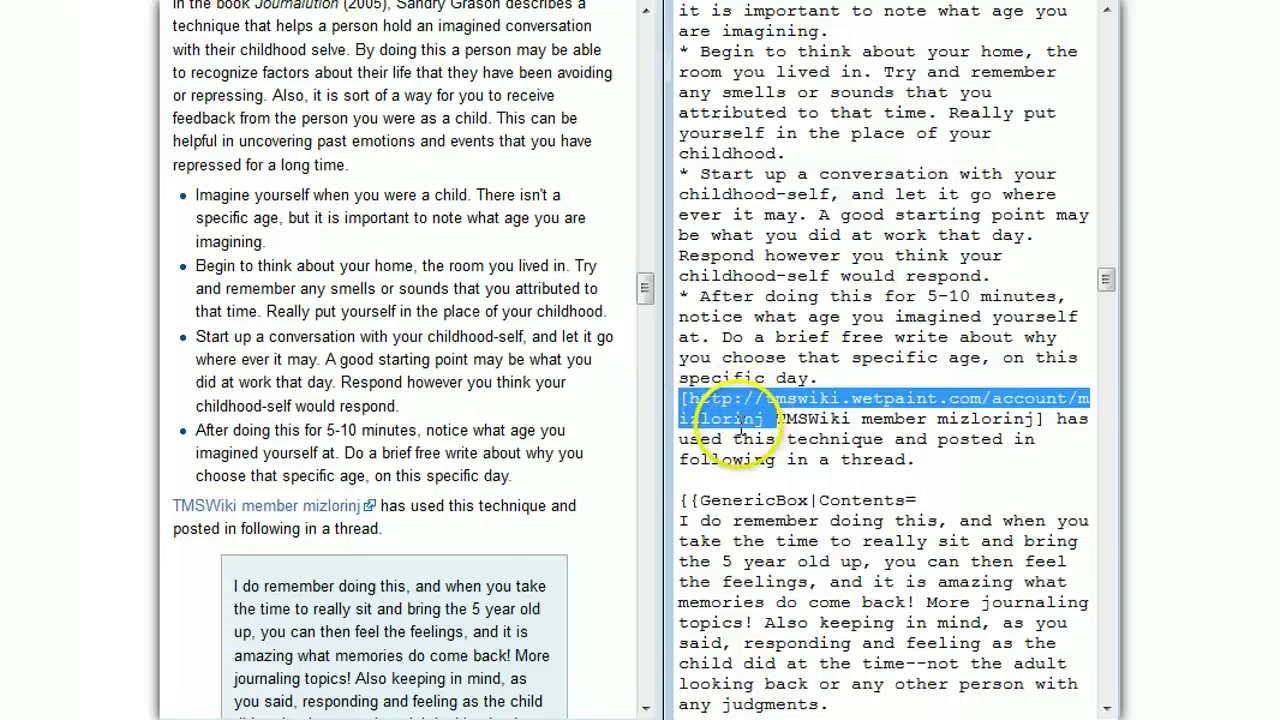
click(771, 415)
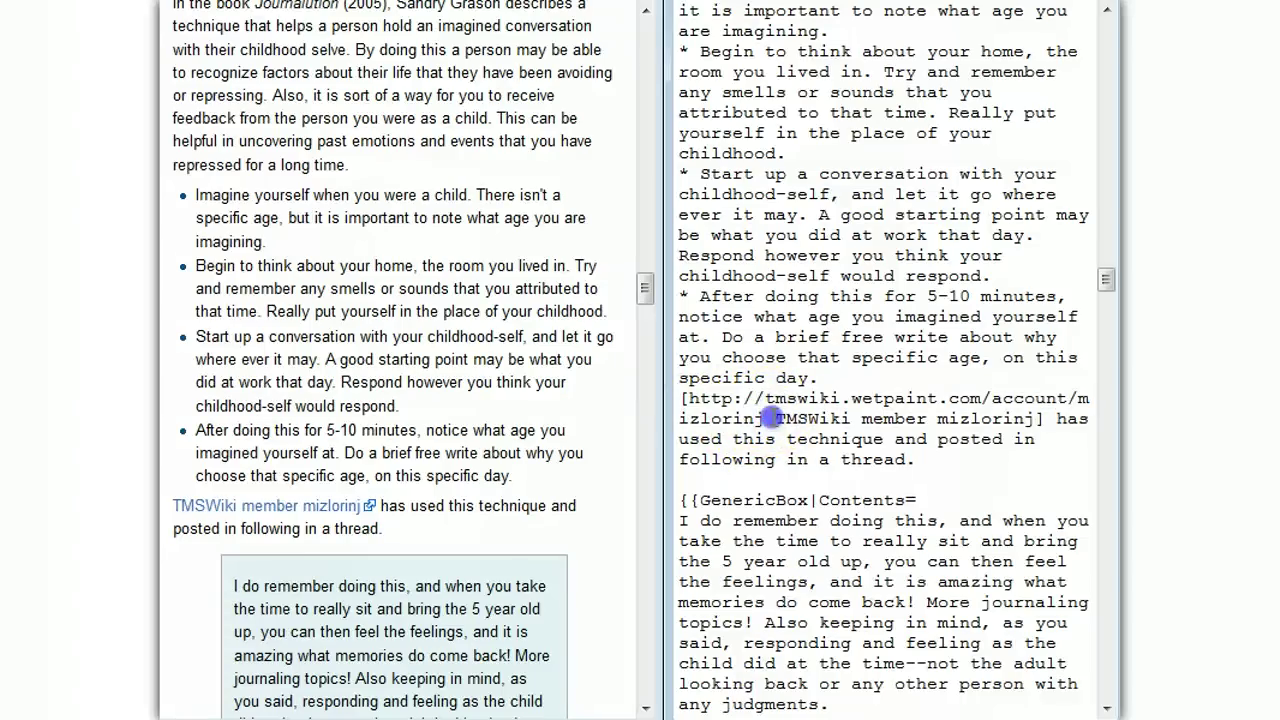
drag(779, 415, 1040, 420)
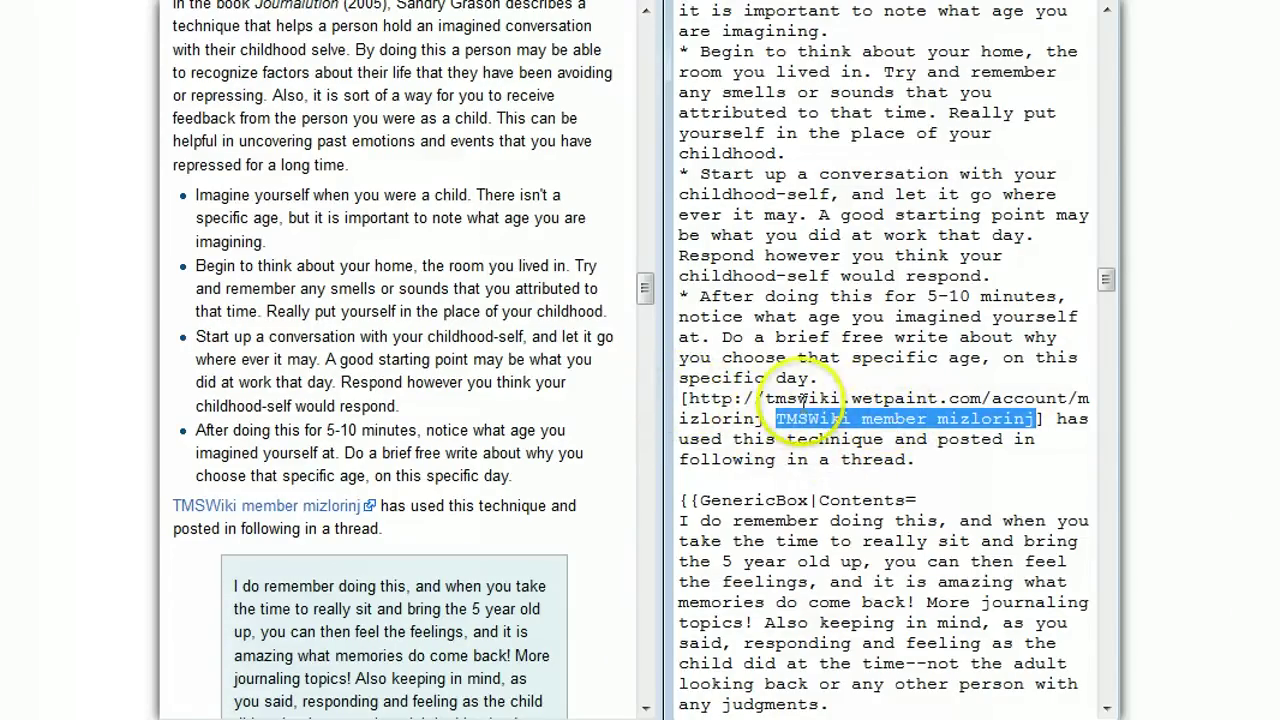
drag(688, 398, 1038, 422)
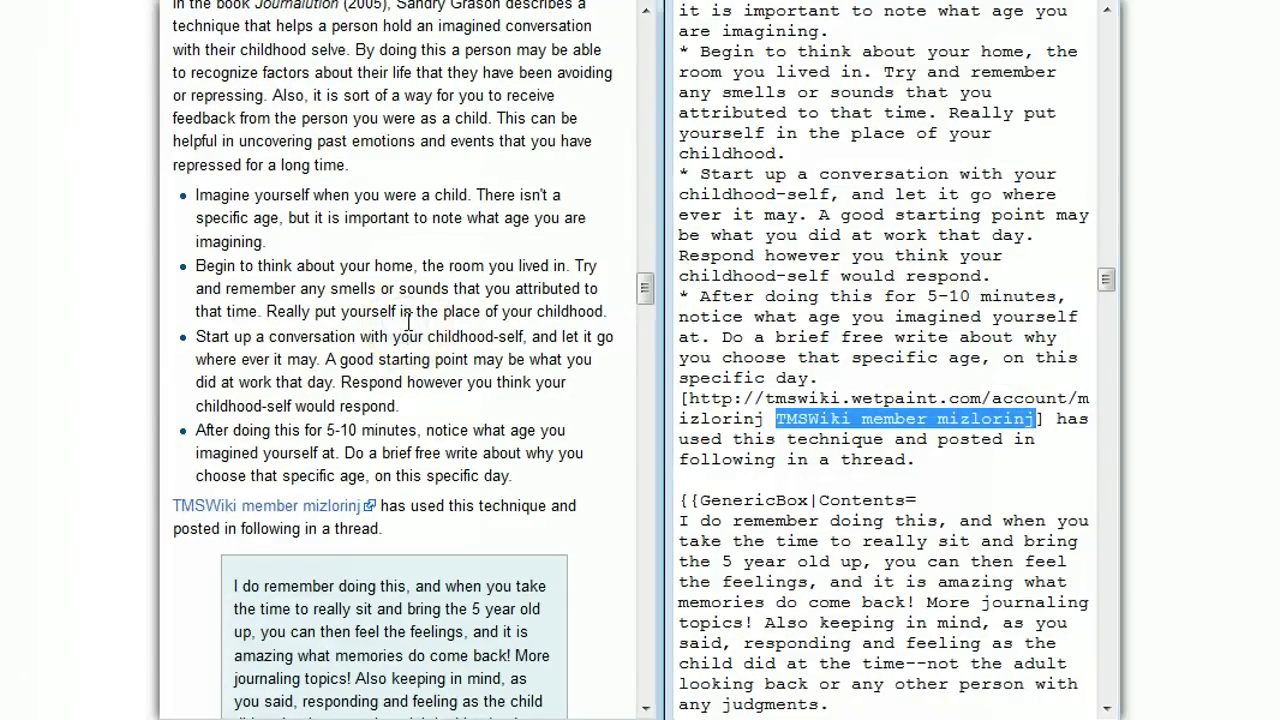
Step: Locate the shaded quote box under Conversation with Younger Self in the article and its GenericBox template in the wikitext
scroll(400, 320, down, 4)
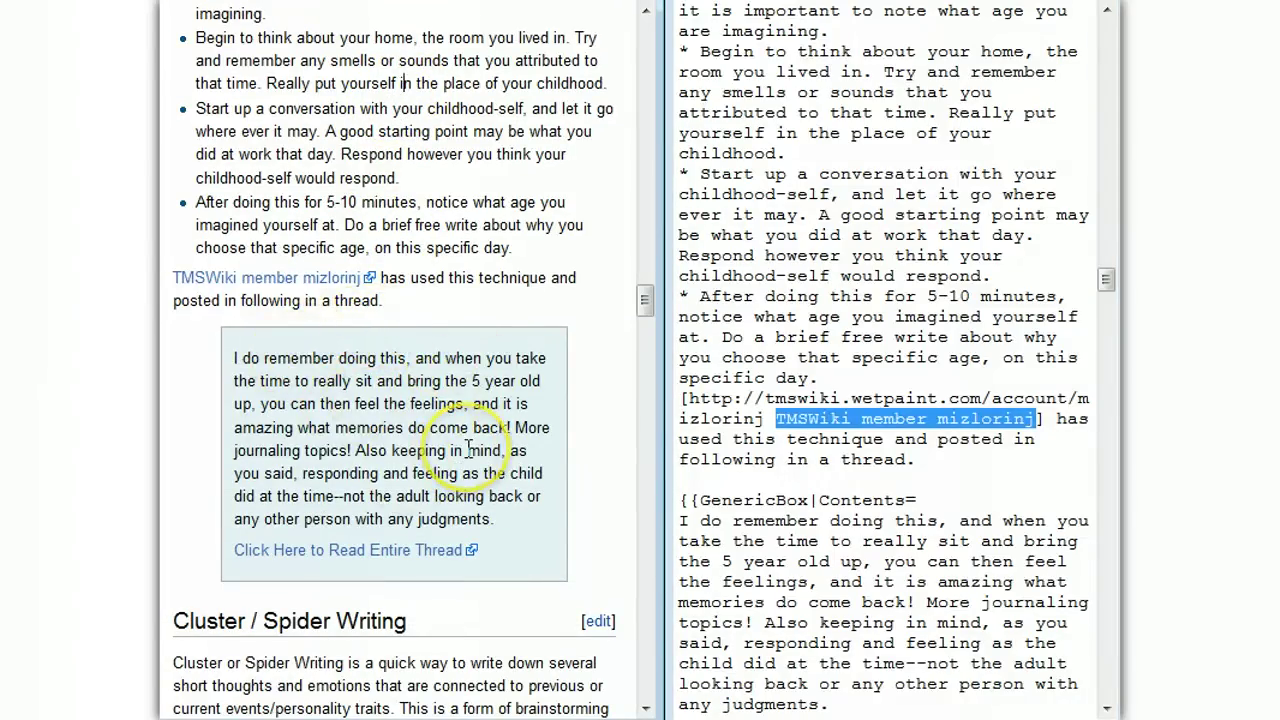
click(699, 505)
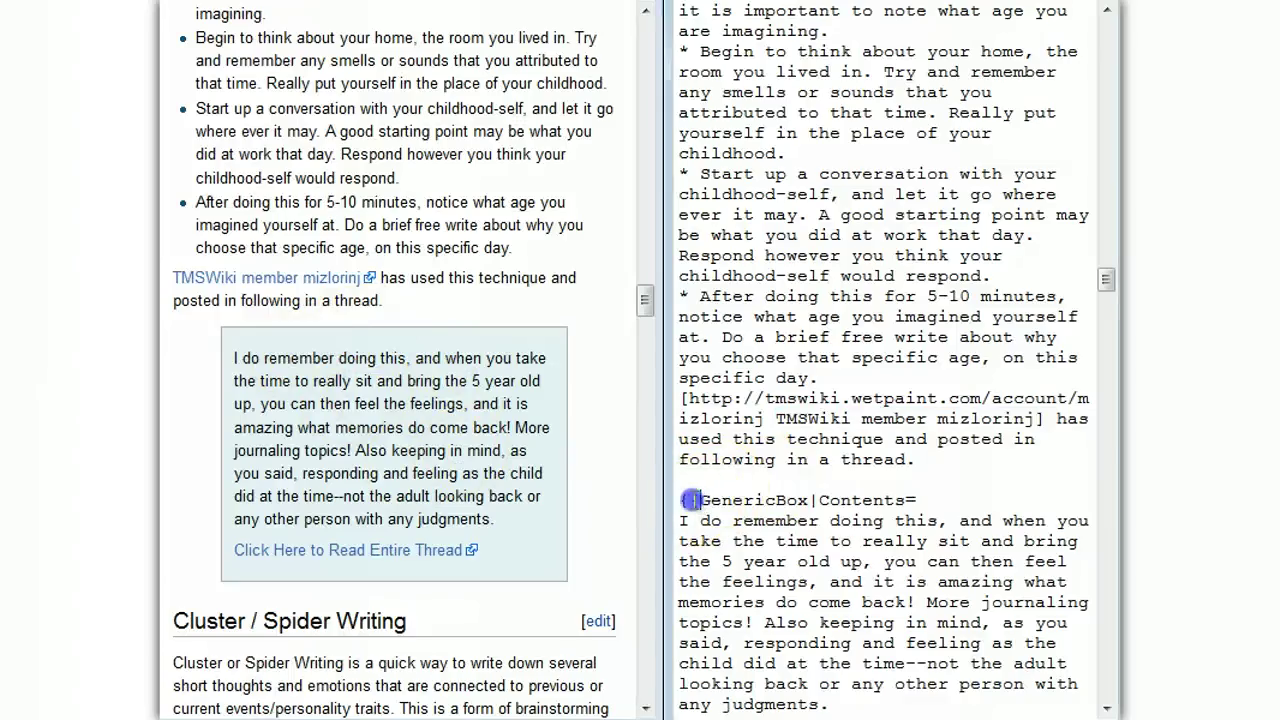
scroll(764, 503, down, 1)
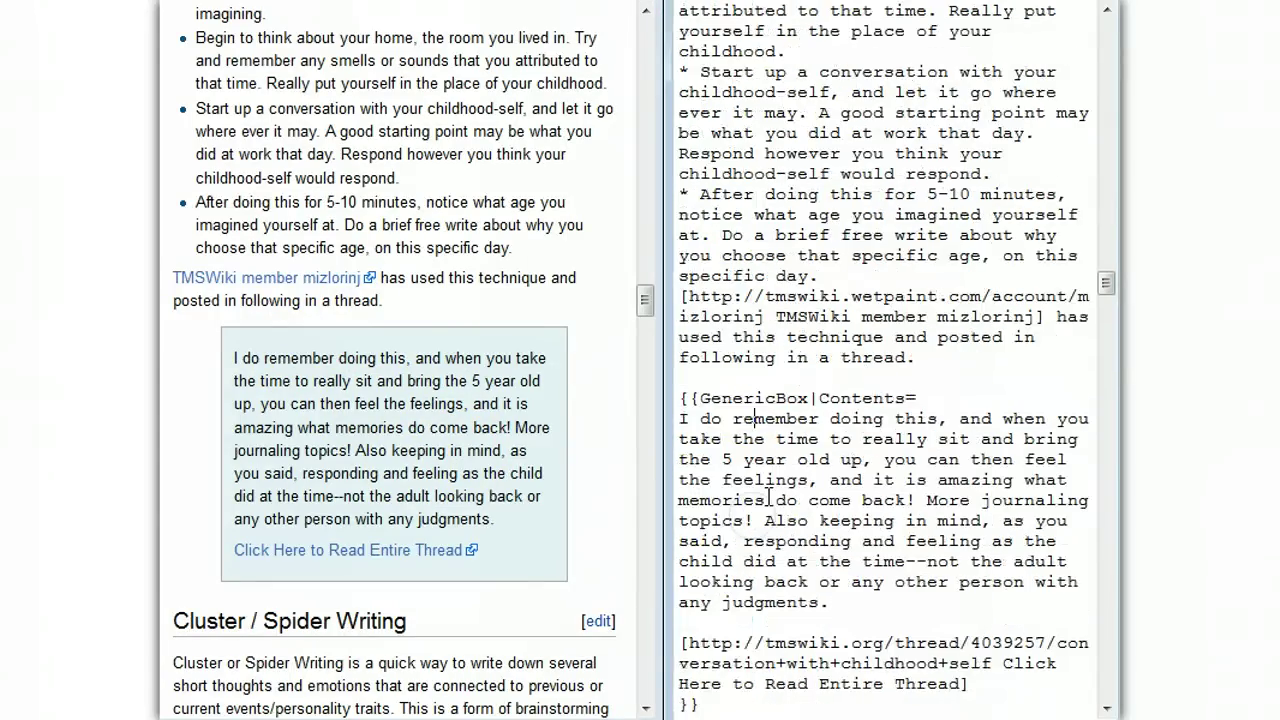
scroll(765, 480, down, 1)
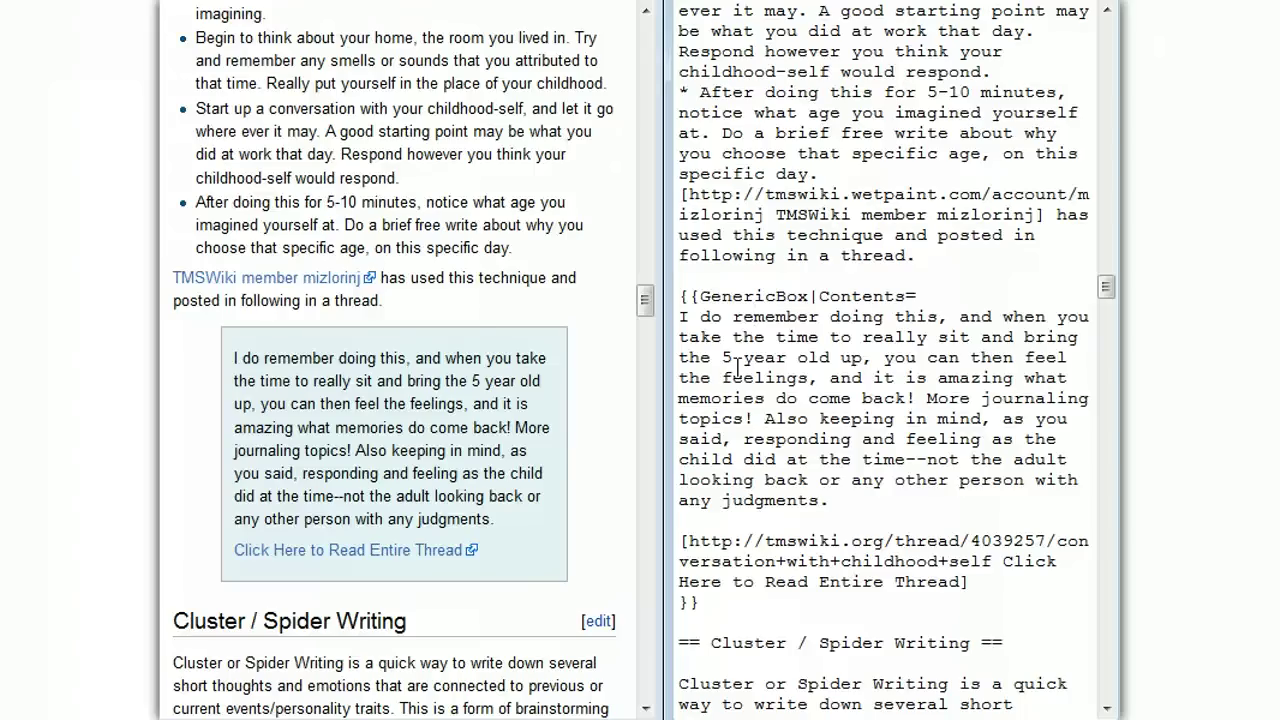
click(363, 448)
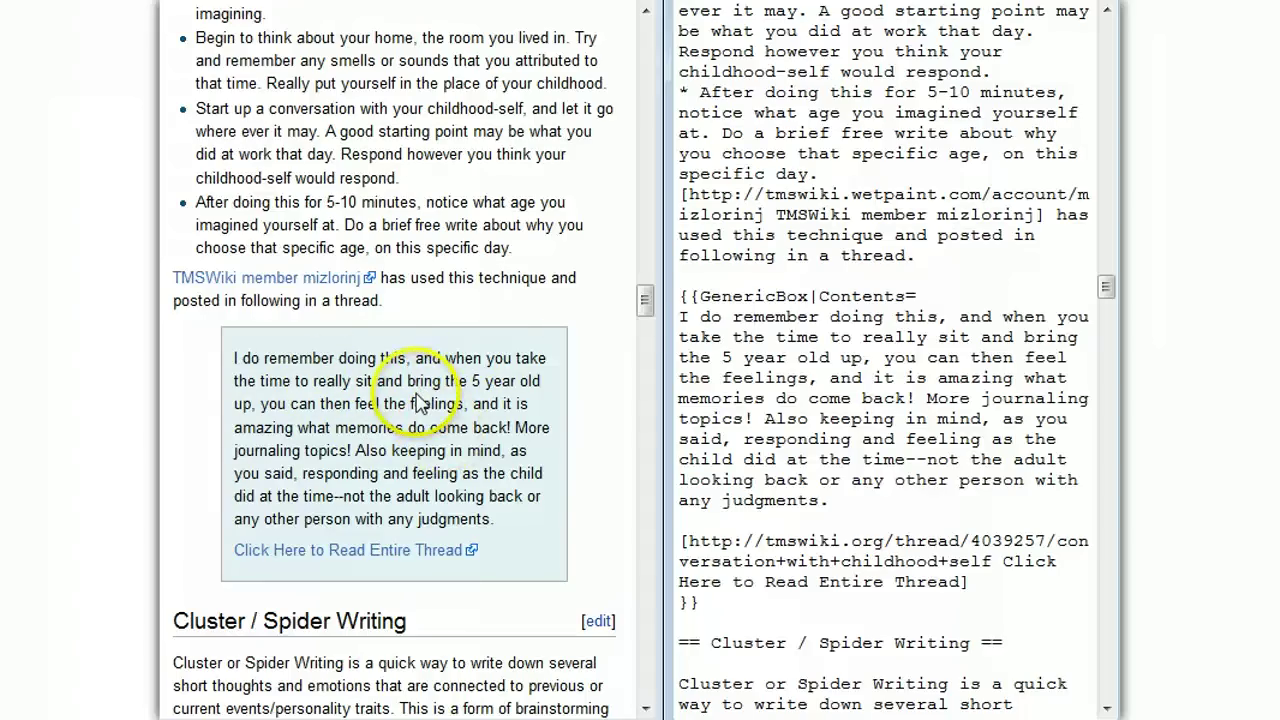
Step: Highlight the template name, the pipe and the whole opening line "{{GenericBox|Contents=" in the wikitext
drag(702, 292, 810, 290)
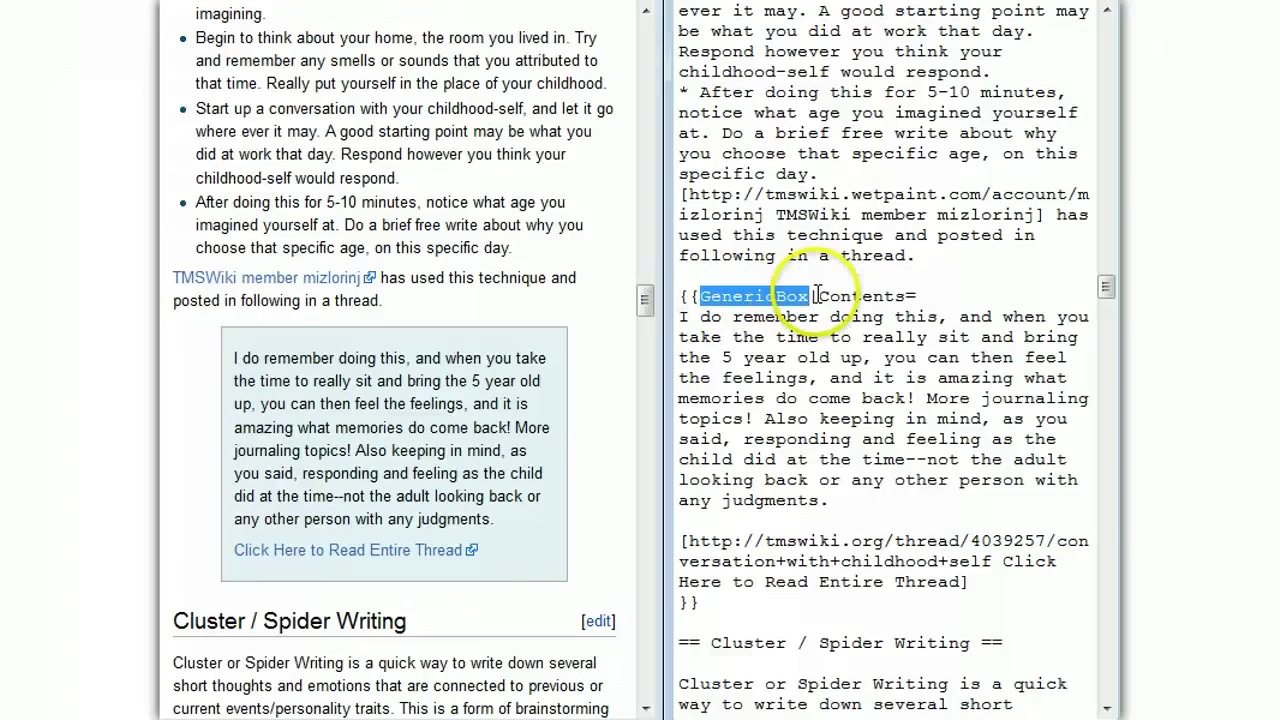
double_click(752, 292)
click(765, 296)
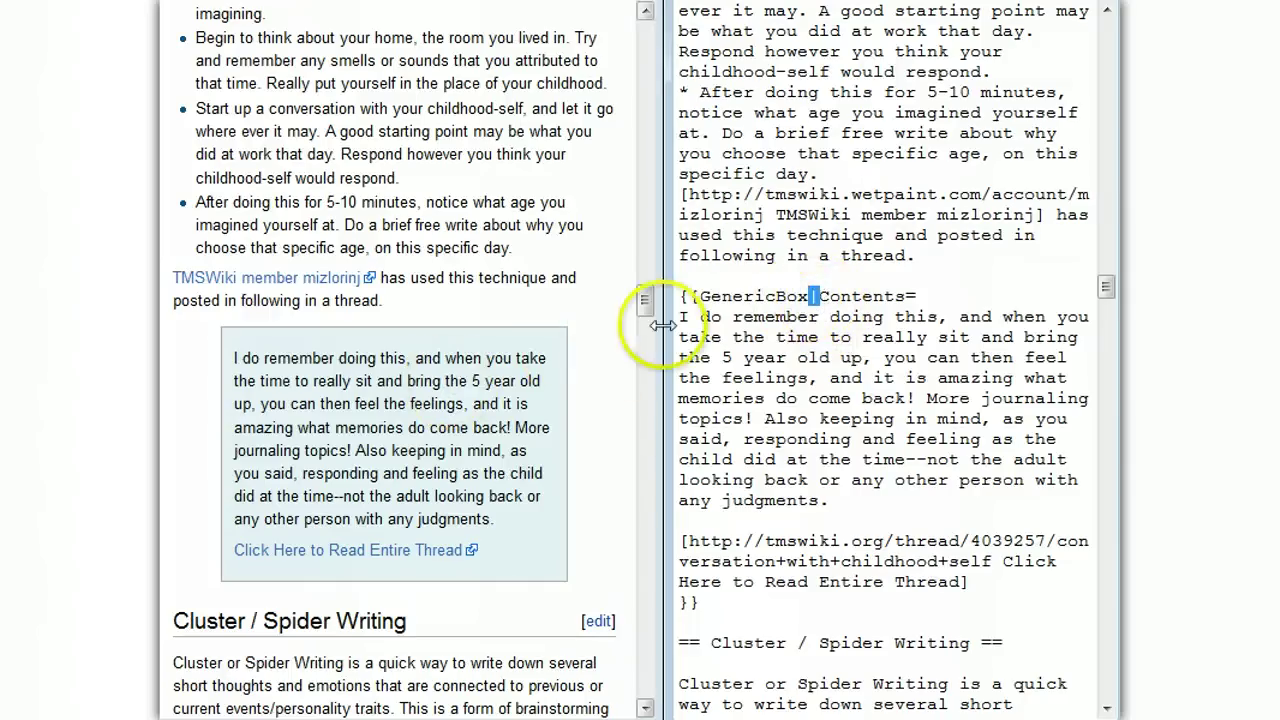
double_click(820, 296)
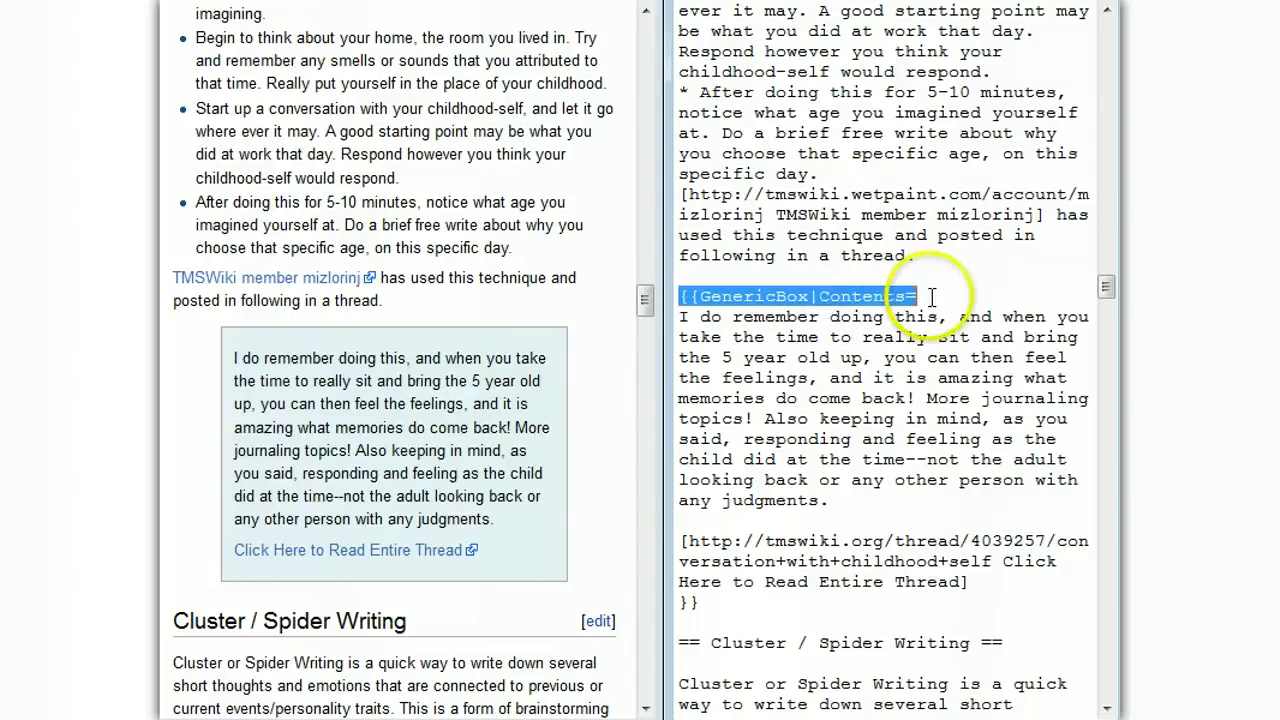
click(931, 296)
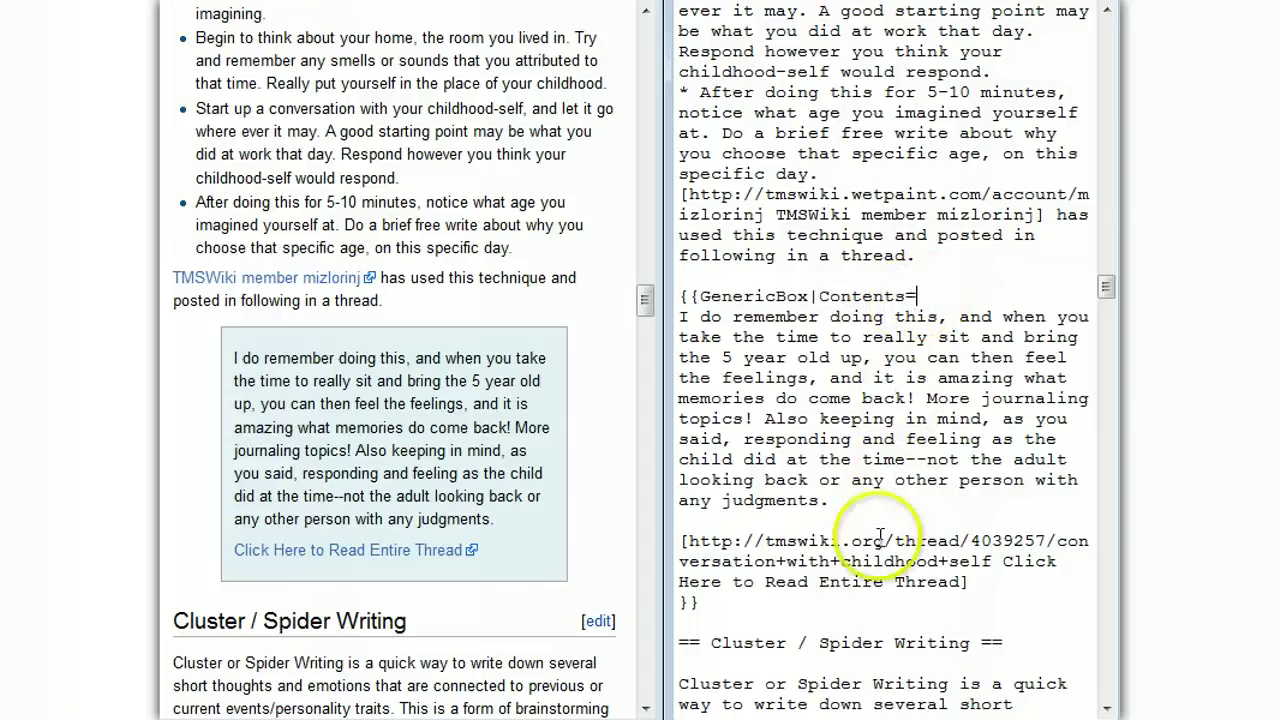
Step: Highlight the quoted text and thread link inside the GenericBox template, followed by its closing "}}" braces
drag(968, 582, 677, 320)
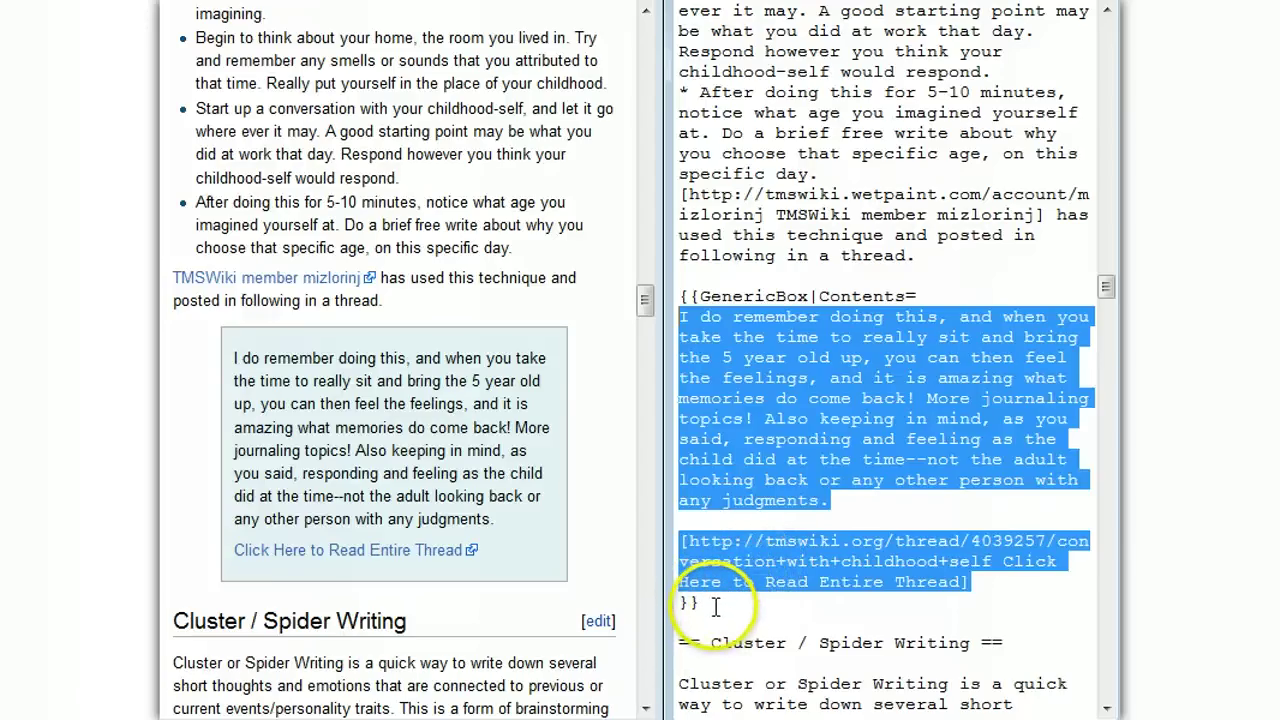
drag(712, 603, 661, 610)
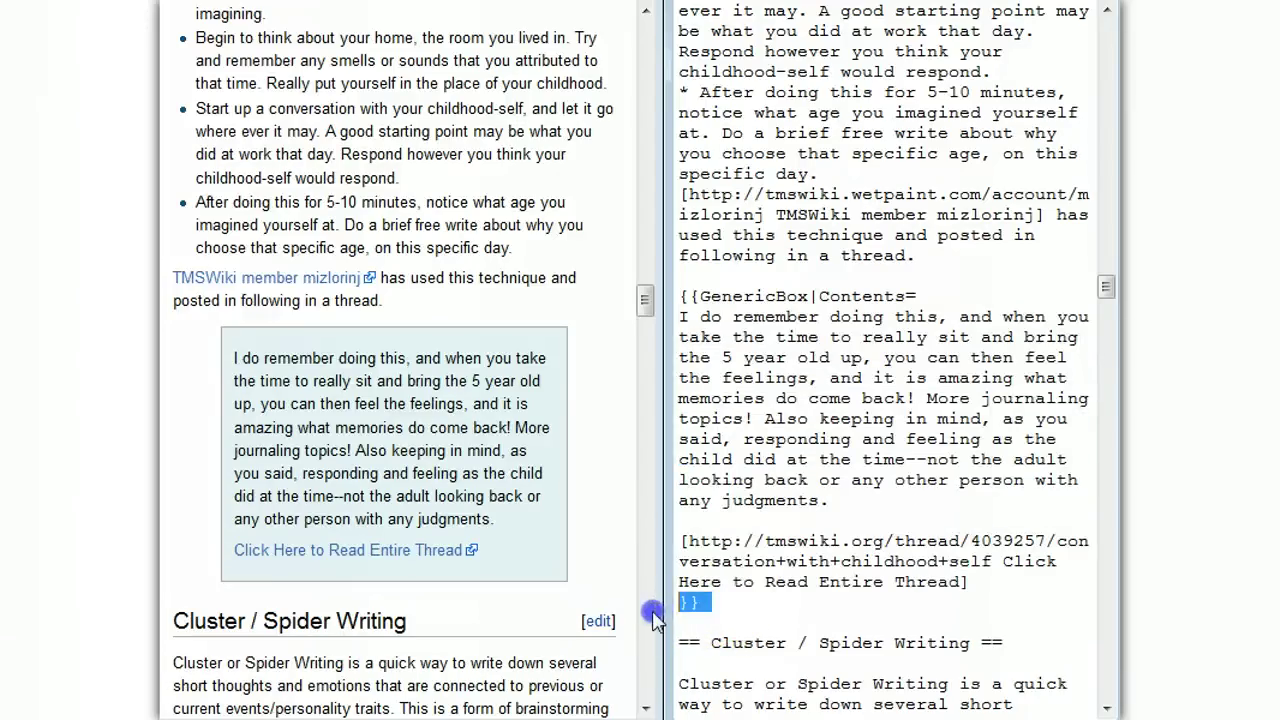
click(657, 620)
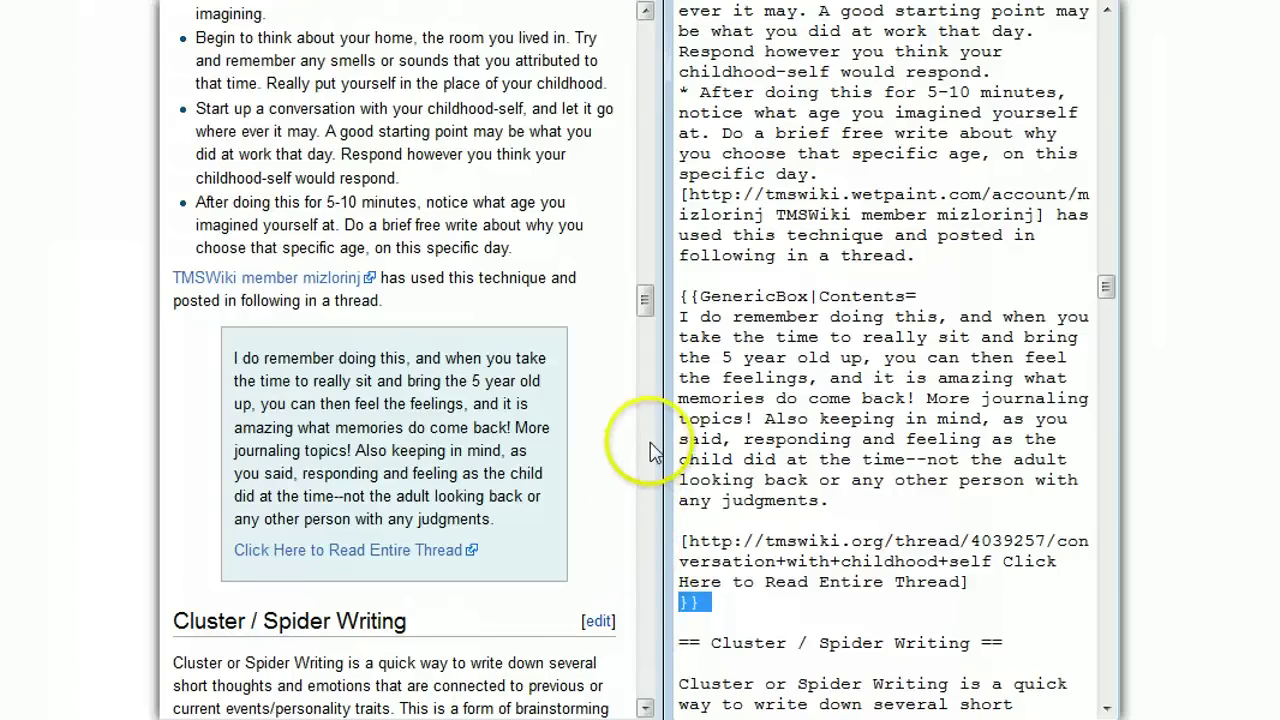
Step: Locate the Step 1 to Step 5 bullets of Cluster / Spider Writing in both the rendered article and the wikitext
drag(659, 435, 1118, 425)
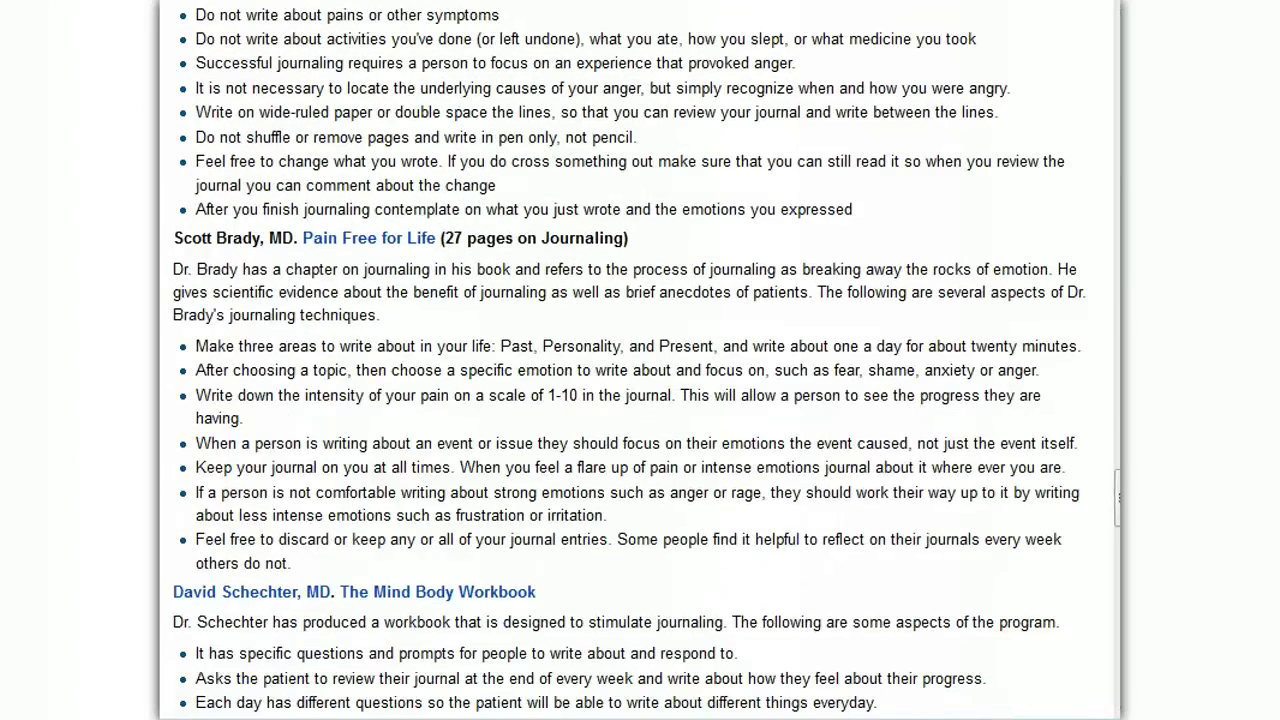
drag(1104, 468, 1088, 323)
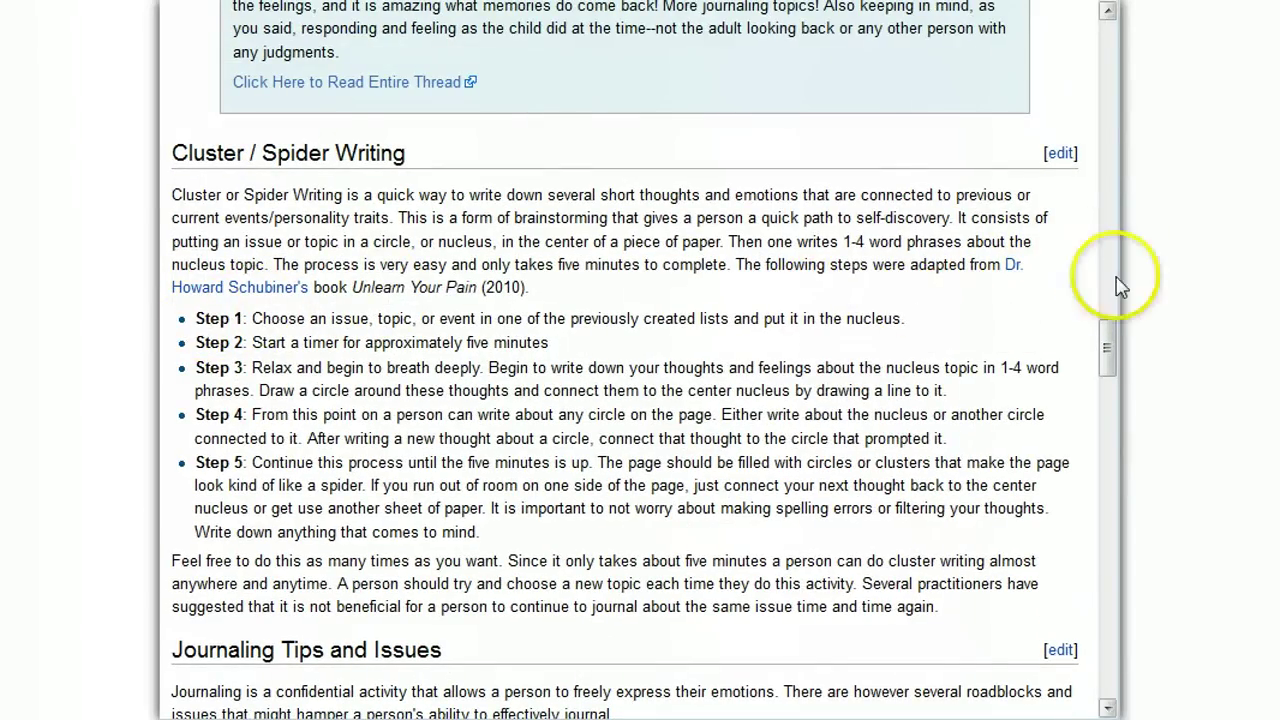
drag(1120, 277, 655, 272)
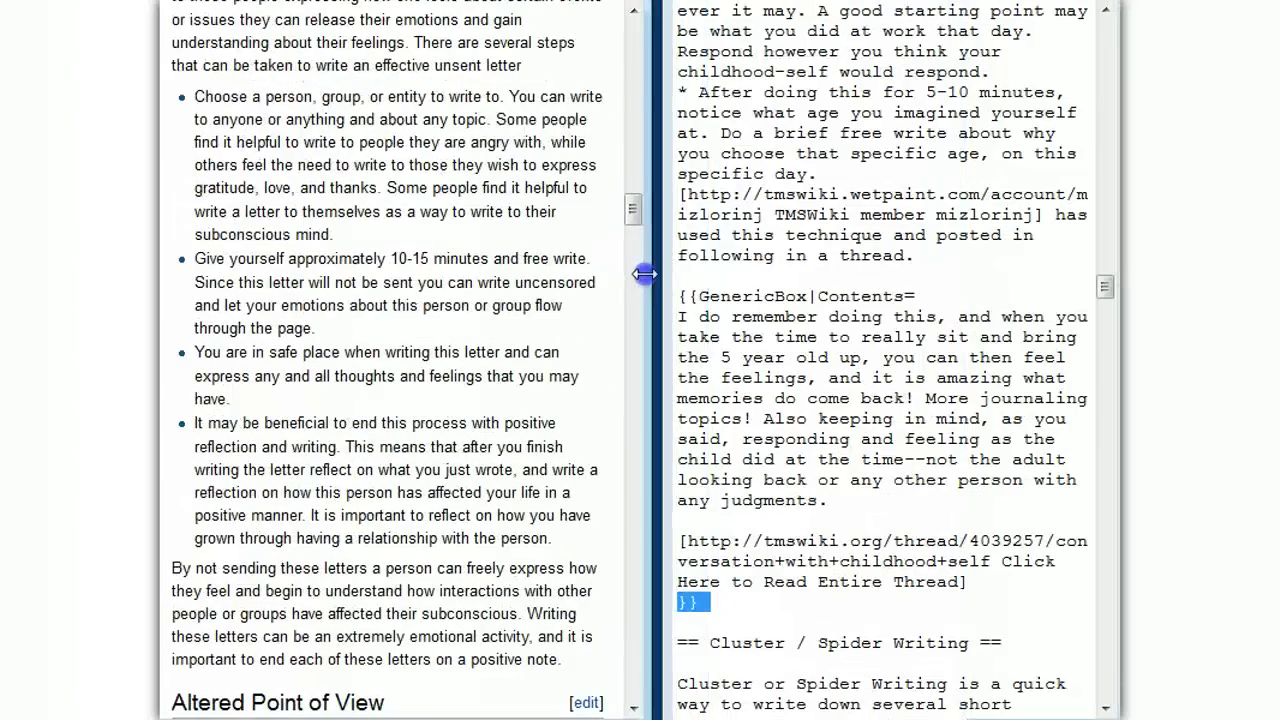
scroll(836, 328, down, 13)
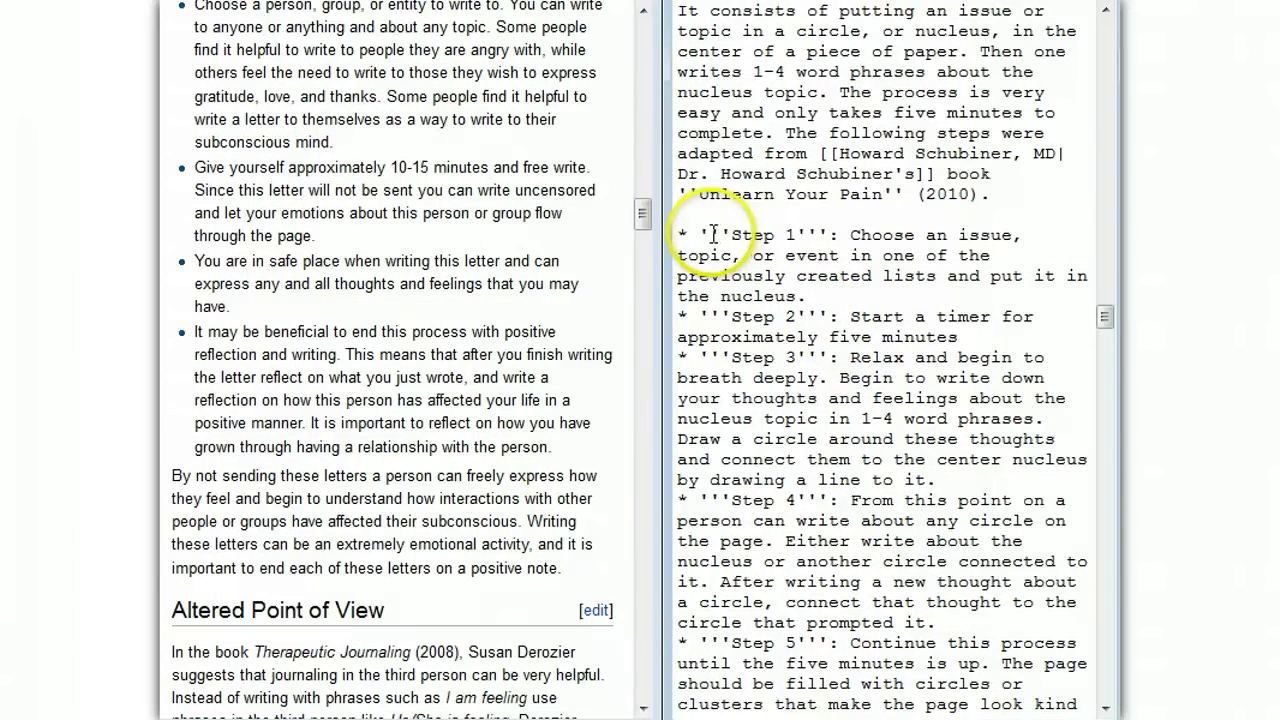
scroll(392, 283, up, 3)
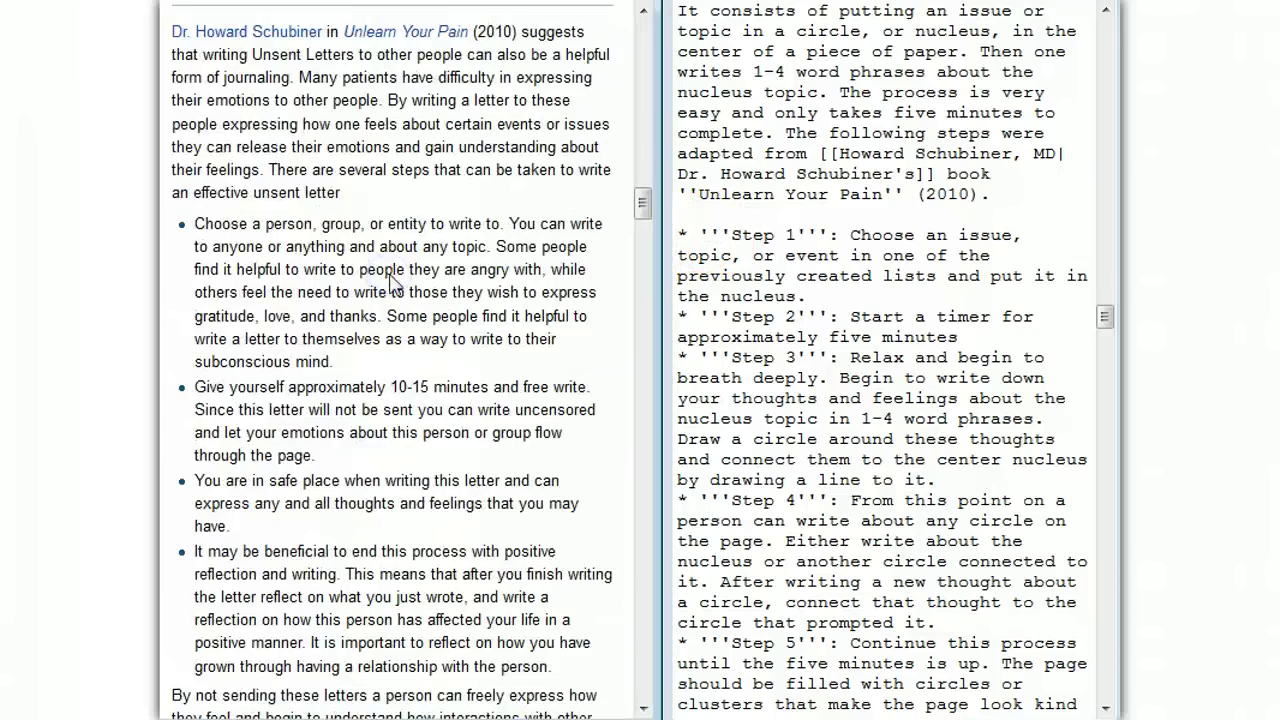
scroll(392, 283, up, 18)
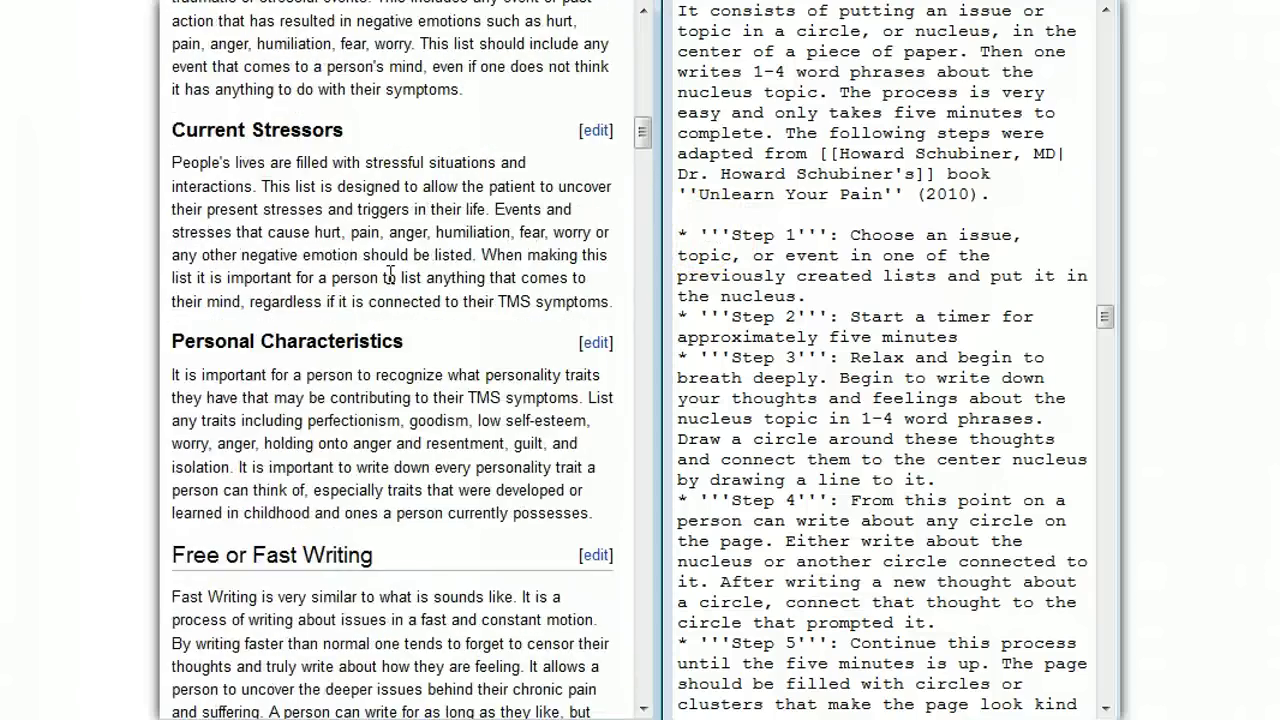
scroll(390, 275, down, 20)
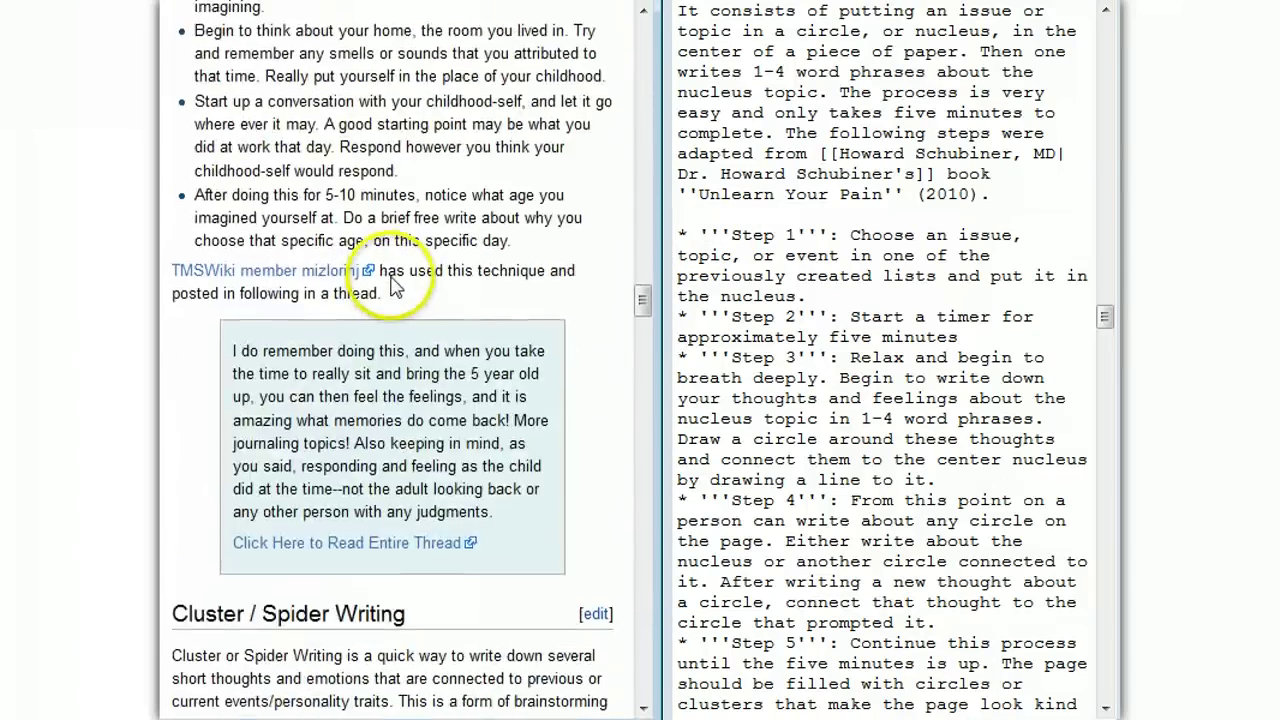
scroll(337, 277, down, 10)
scroll(337, 206, up, 2)
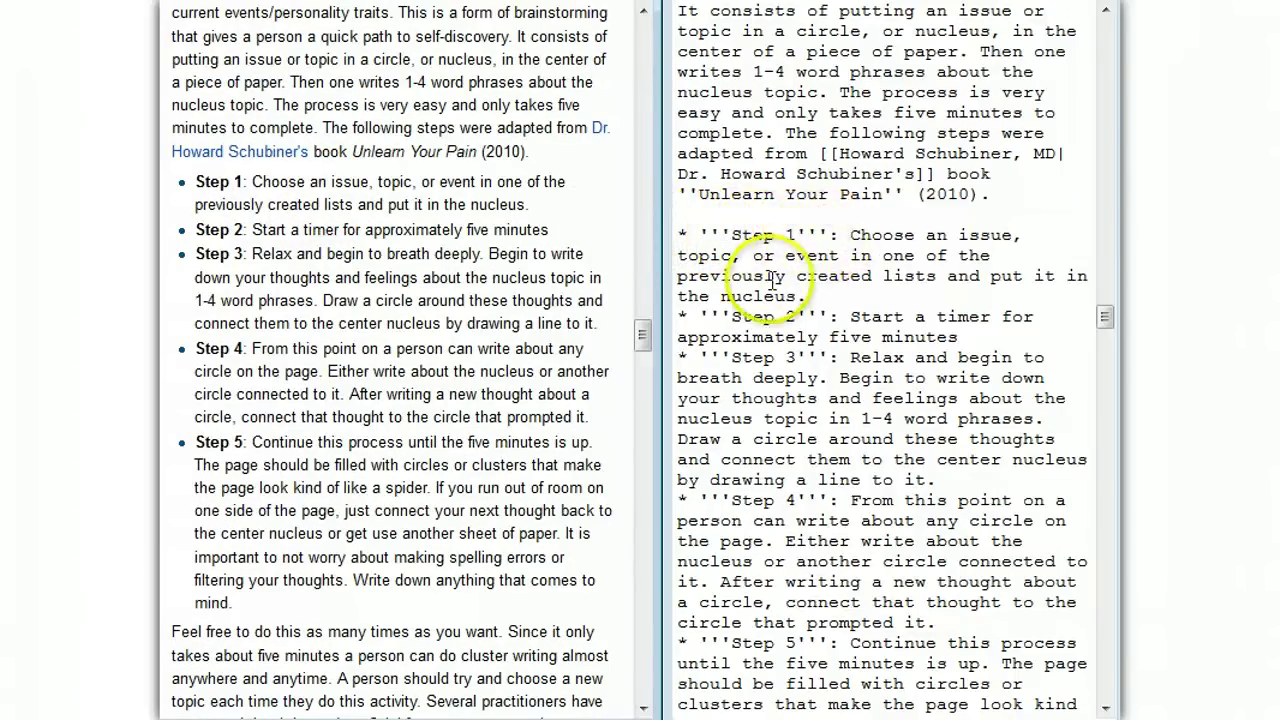
Step: Widen the article window to full width and open the How do I journal? page for editing
drag(657, 262, 1109, 249)
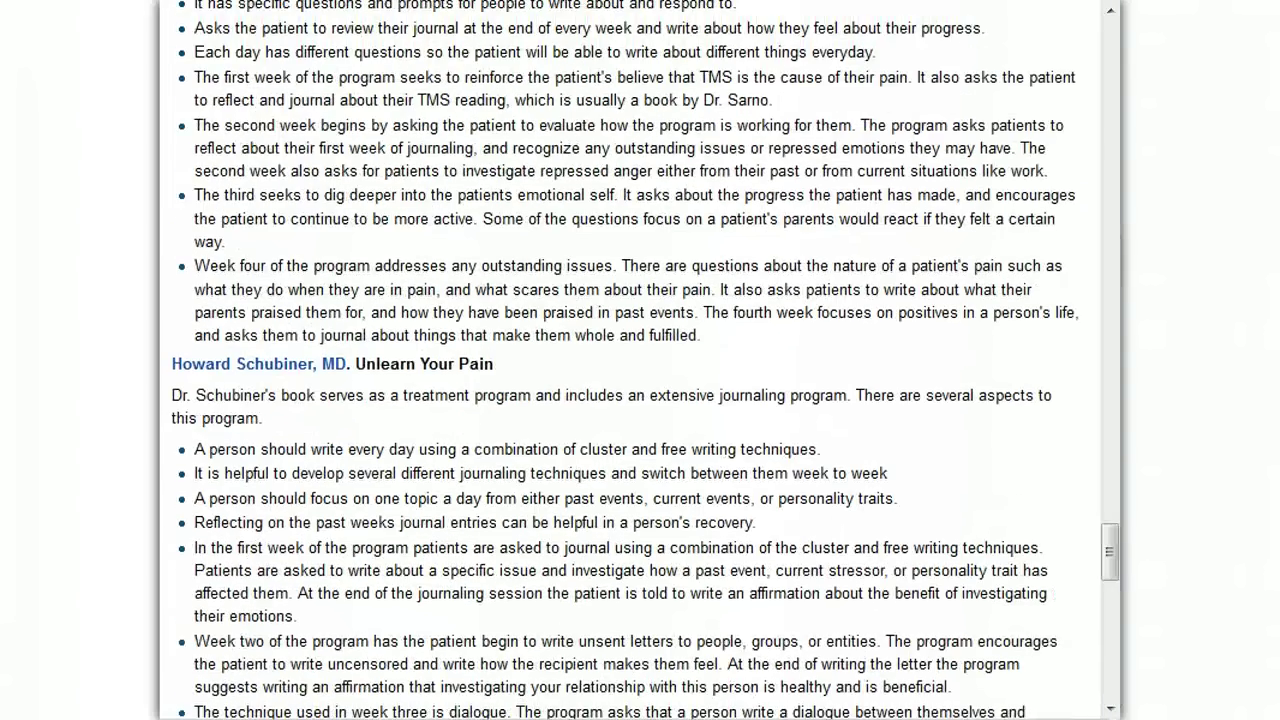
drag(1114, 557, 1108, 55)
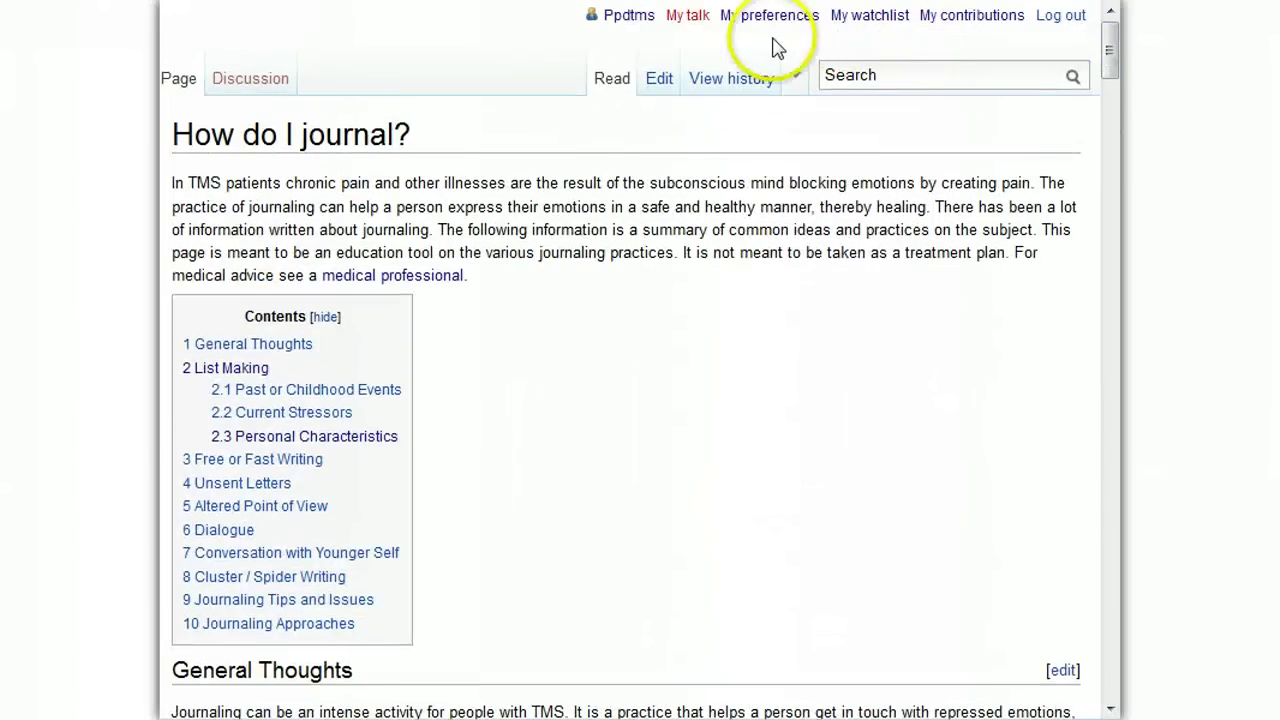
click(662, 80)
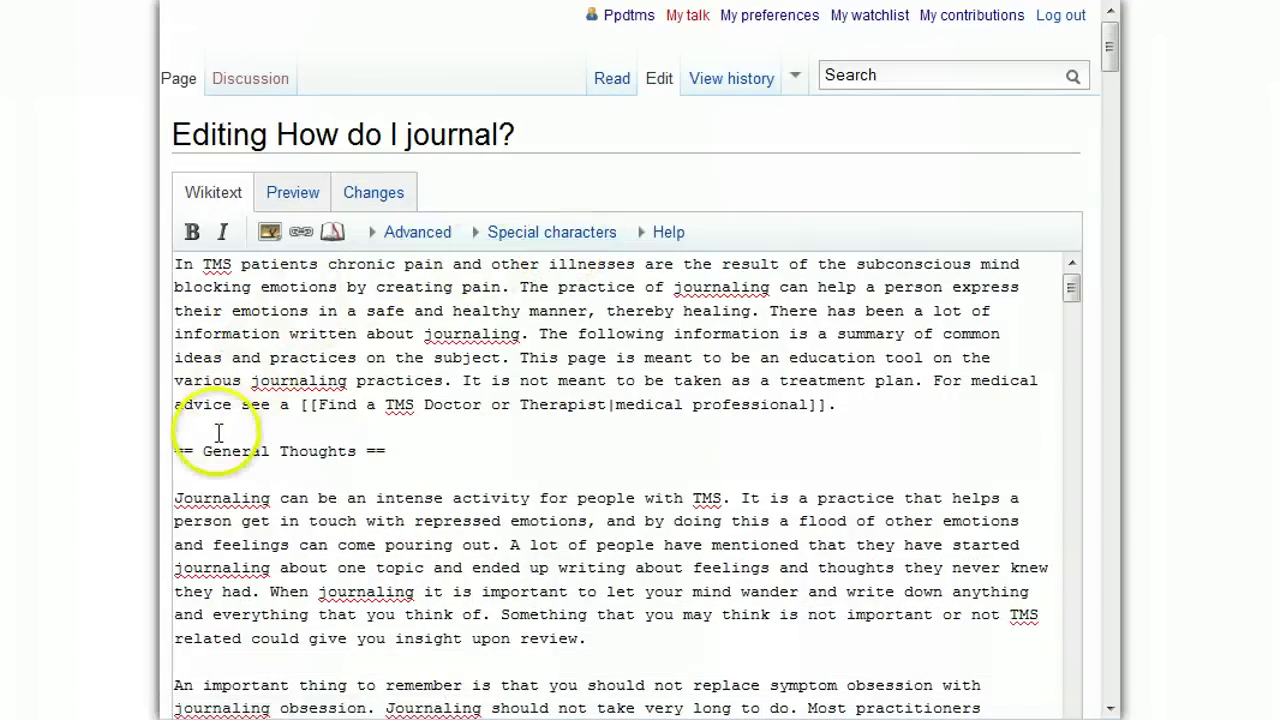
Step: Insert the bold text "Step 1" on a new blank line below the General Thoughts heading and delete the text again
click(183, 476)
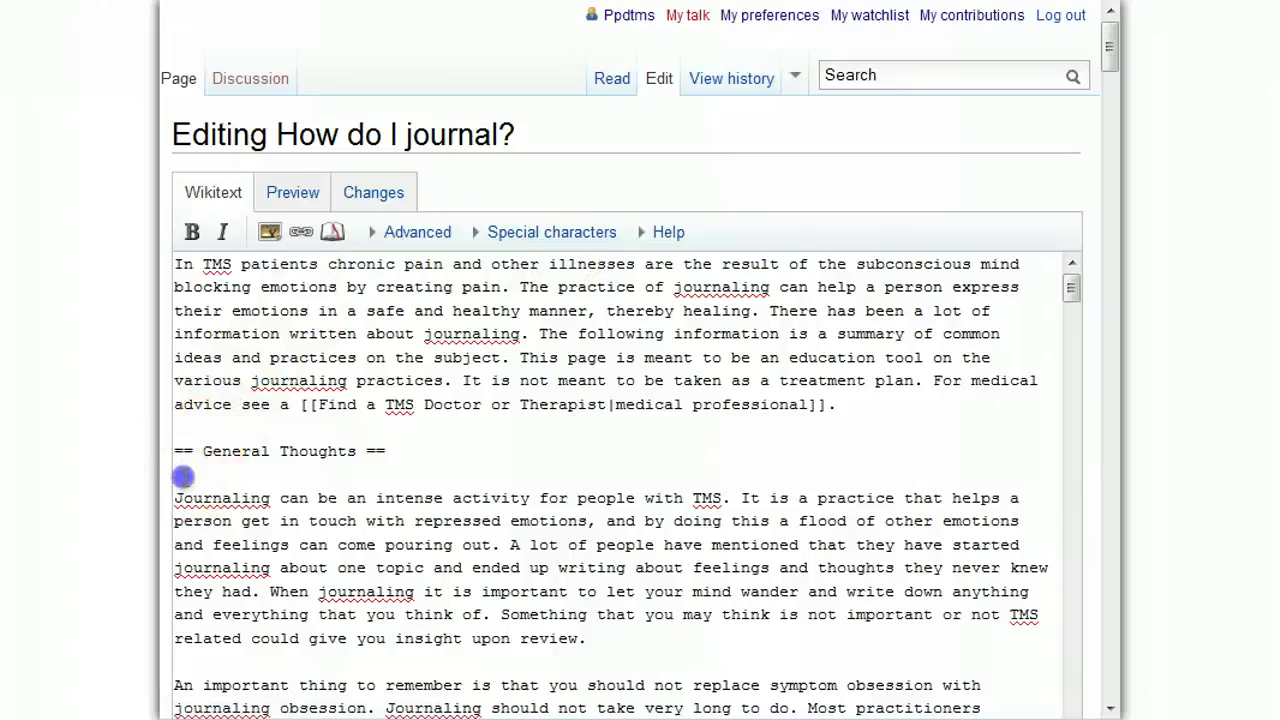
key(Return)
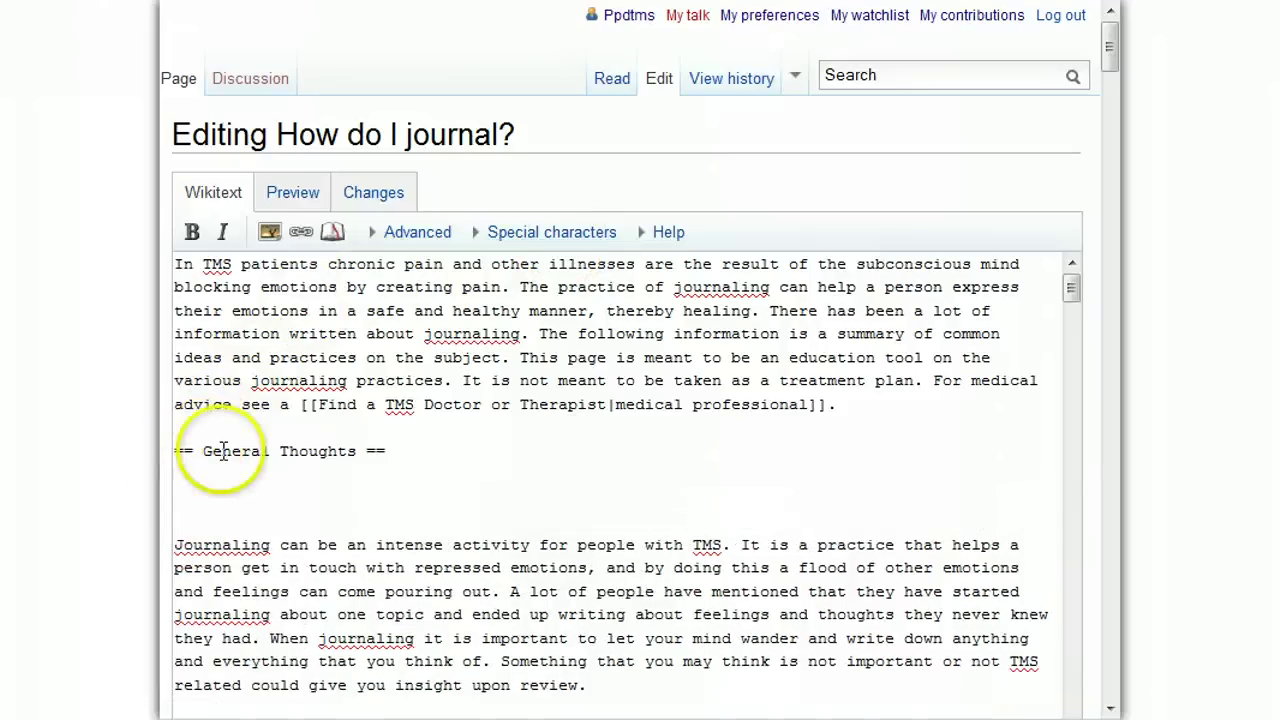
click(193, 227)
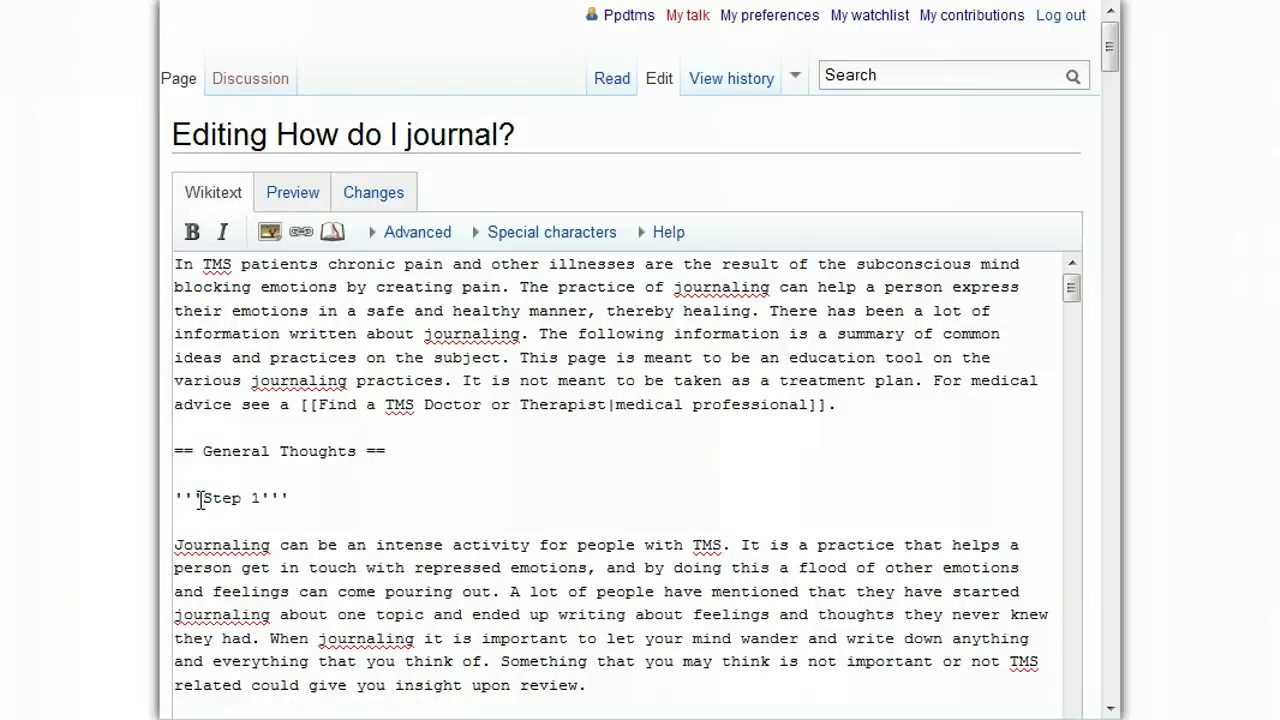
drag(211, 498, 289, 498)
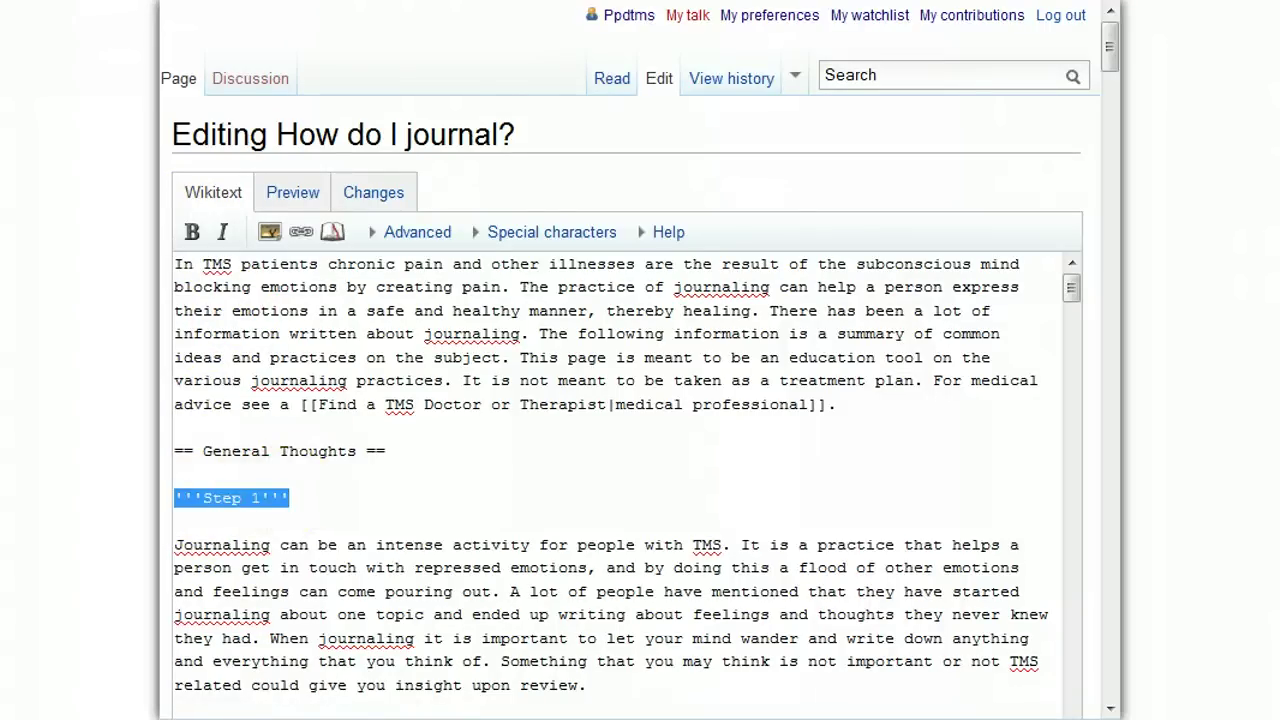
key(Delete)
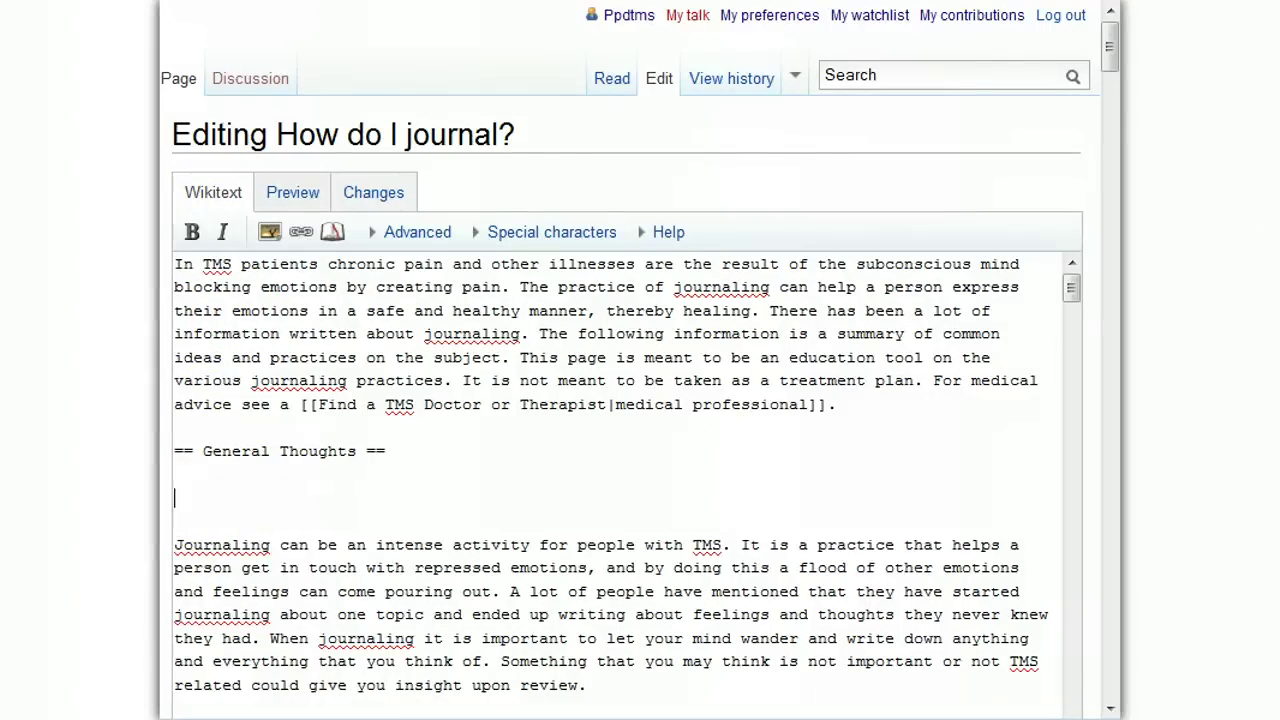
Step: Insert the italic text "Unlearn Your Pain" on the blank line below the General Thoughts heading and delete the text again
click(223, 235)
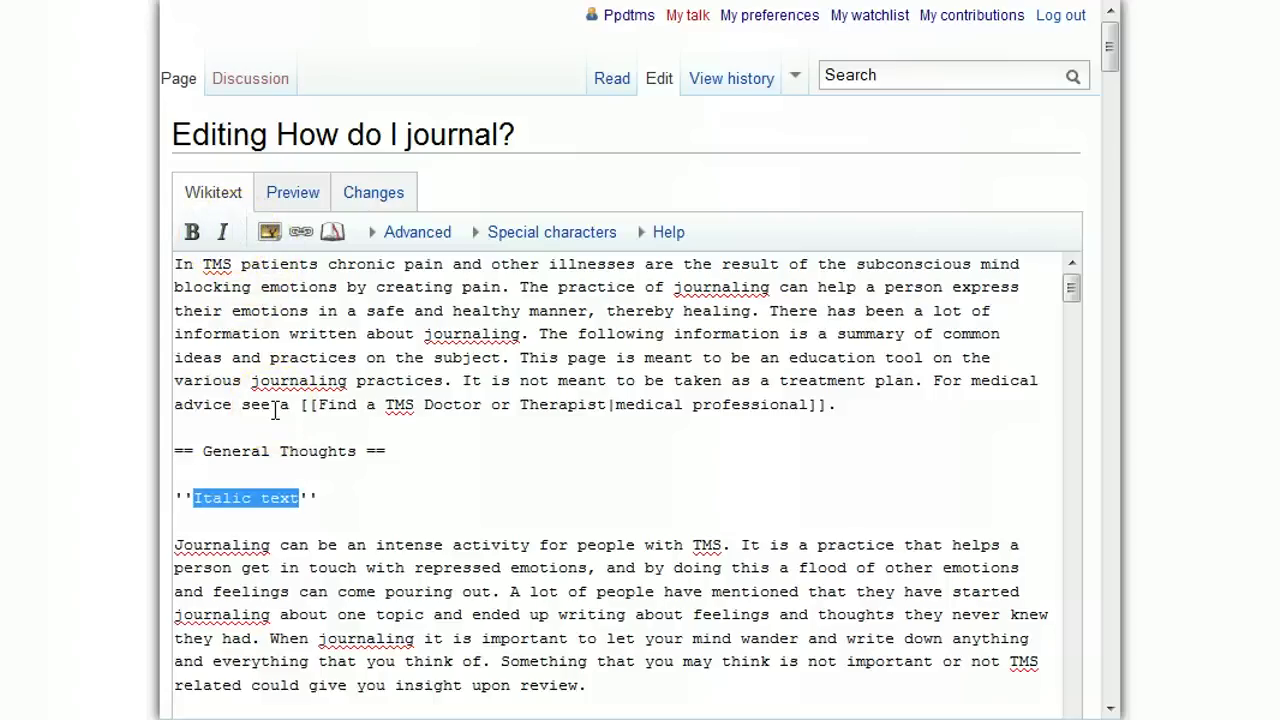
text(Unlearn Your Pain)
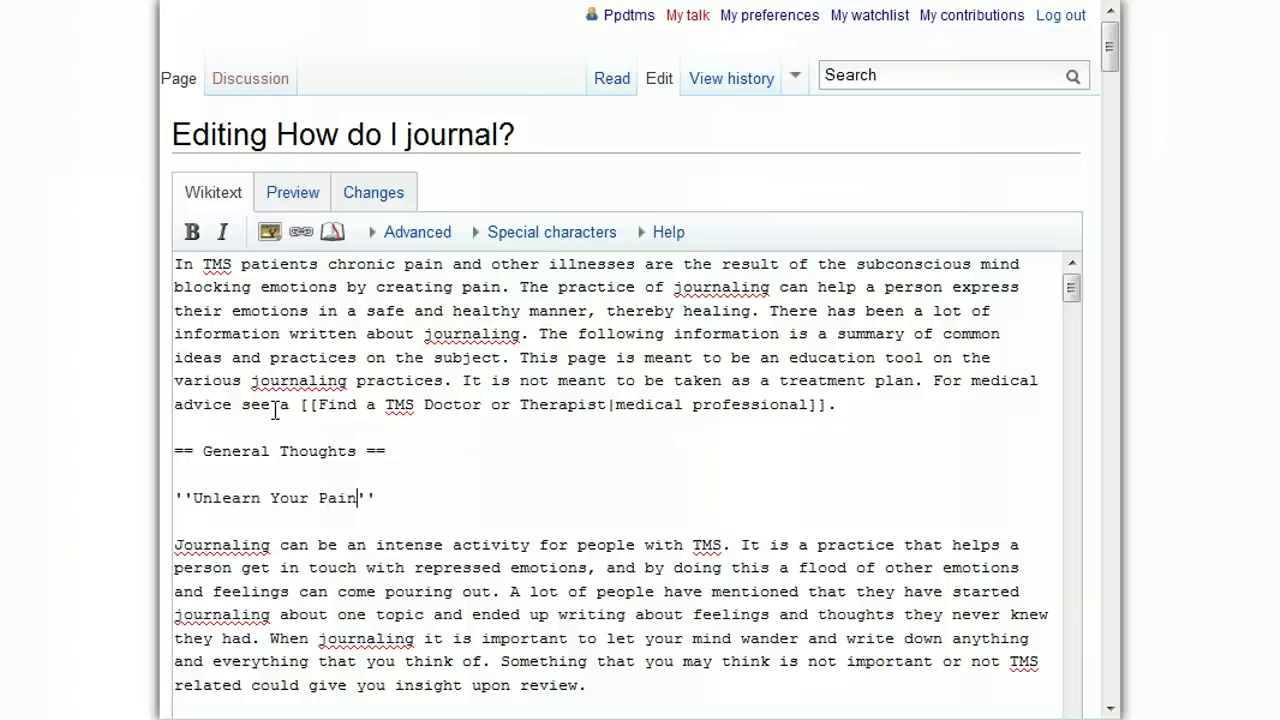
drag(357, 497, 194, 497)
key(shift+End)
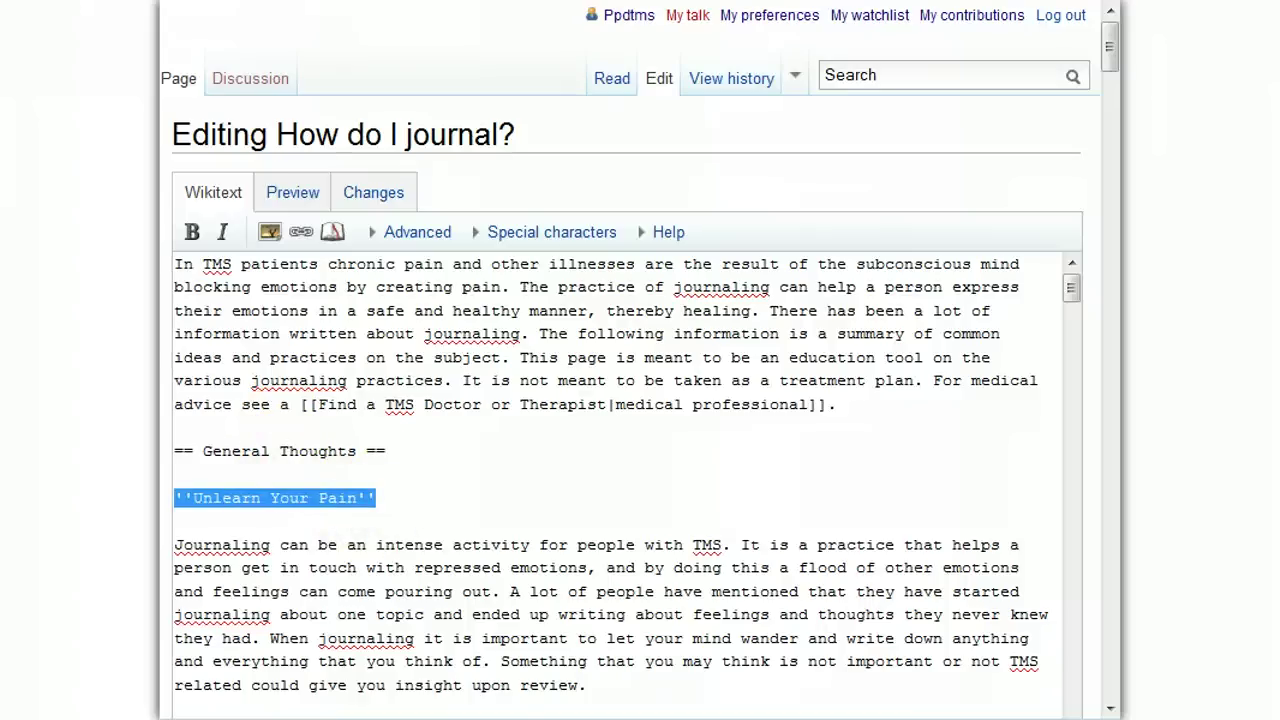
key(Delete)
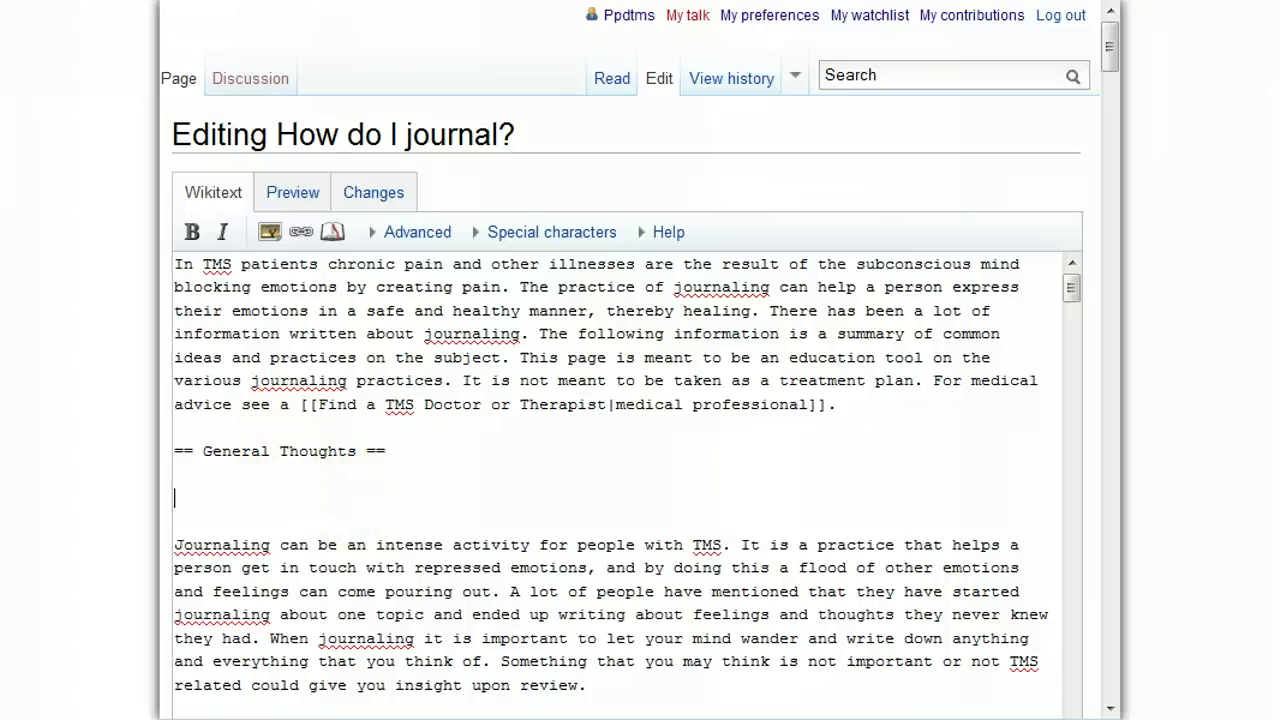
Step: Start a link on the blank line below General Thoughts and choose the wiki page Unlearn Your Pain as its target
click(311, 233)
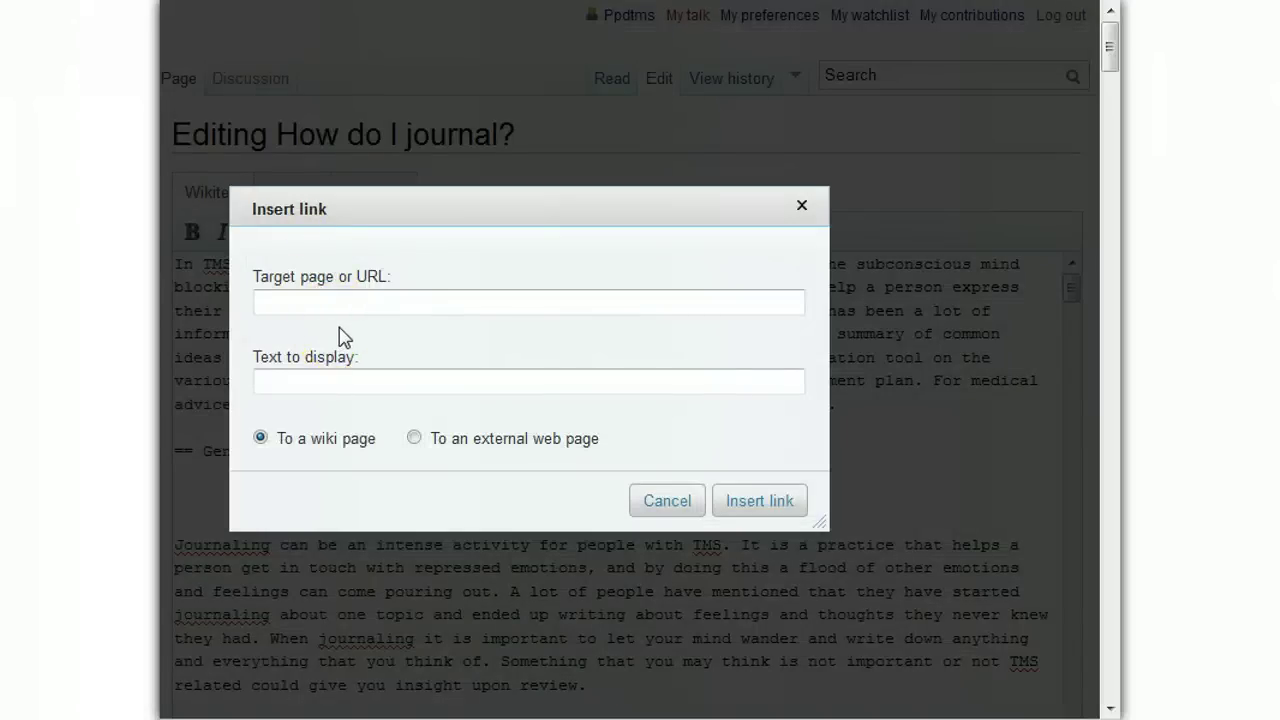
text(Unlear)
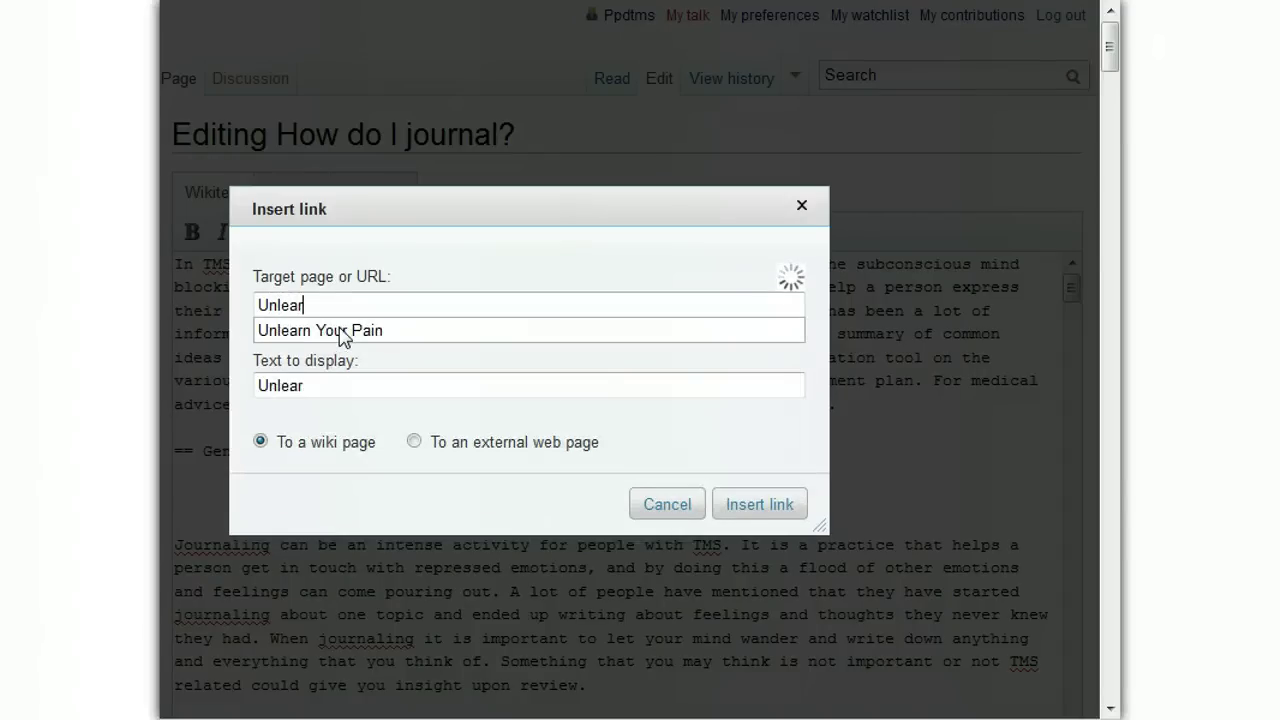
key(Down)
click(339, 331)
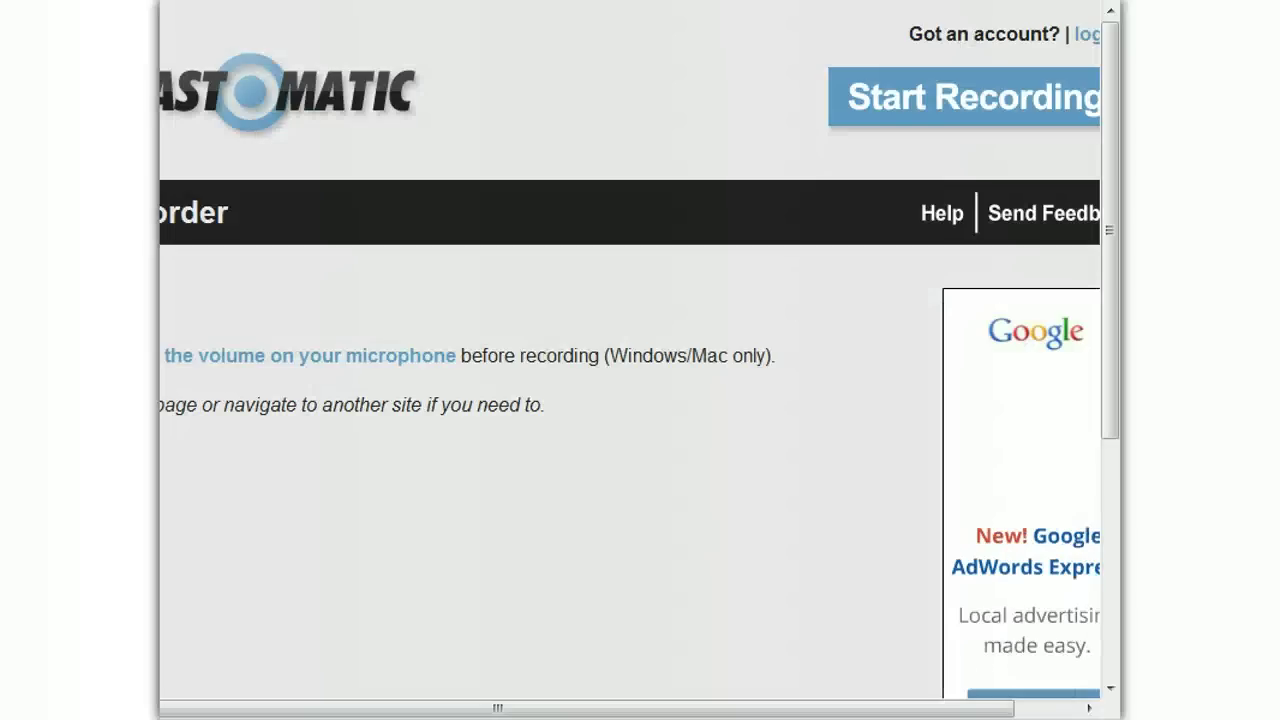
right_click(296, 2)
click(349, 29)
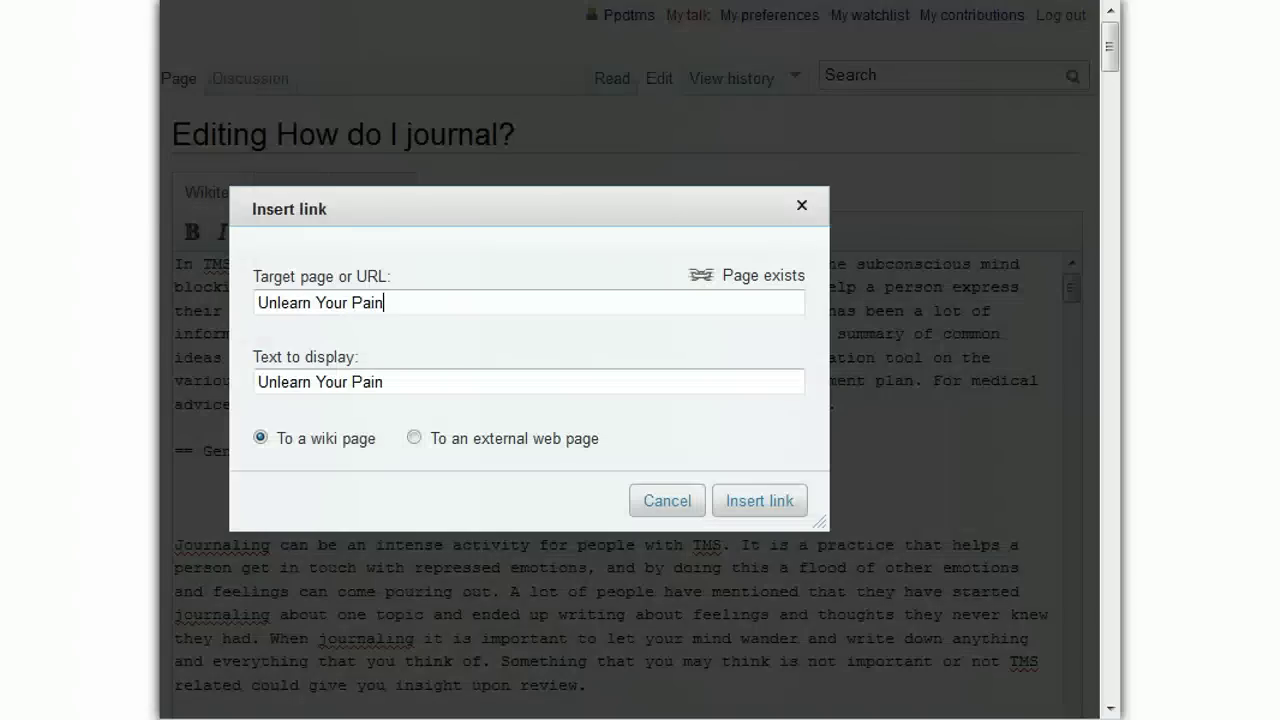
click(406, 306)
key(ctrl+a)
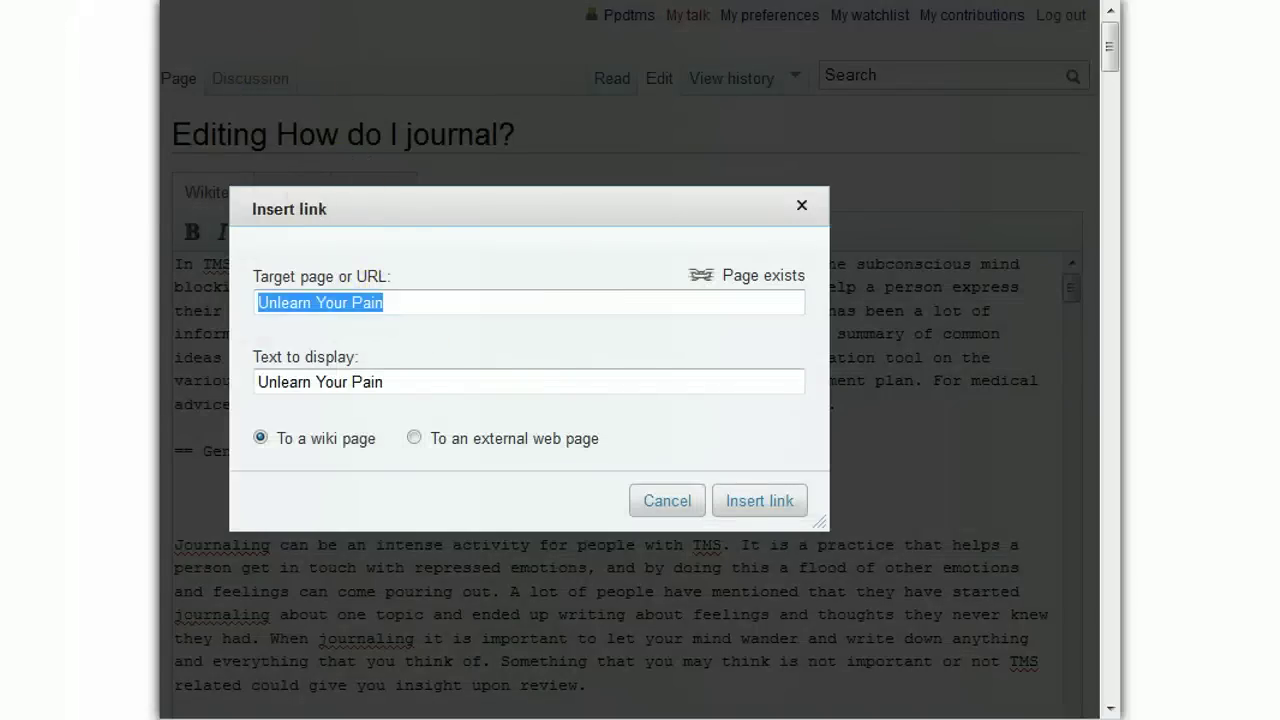
key(ctrl+v)
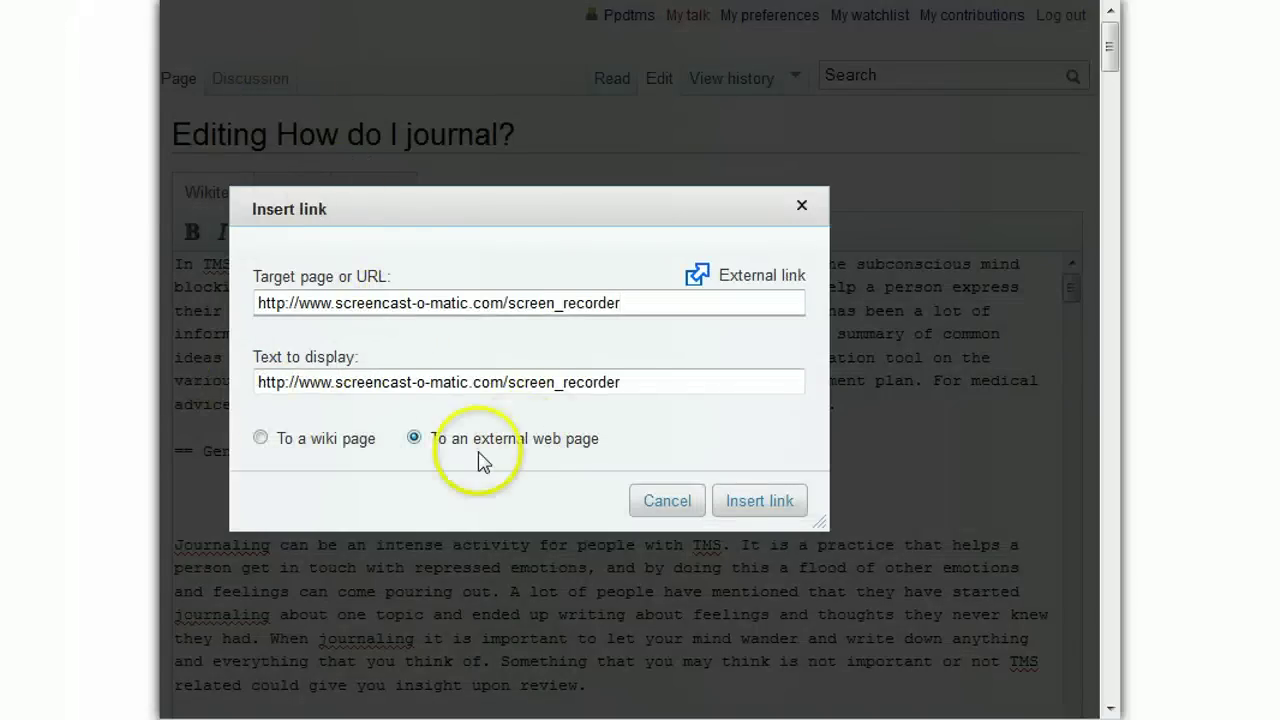
Step: Set the external link's display text to "A great software product external link" and insert the link into the wikitext
drag(652, 385, 272, 400)
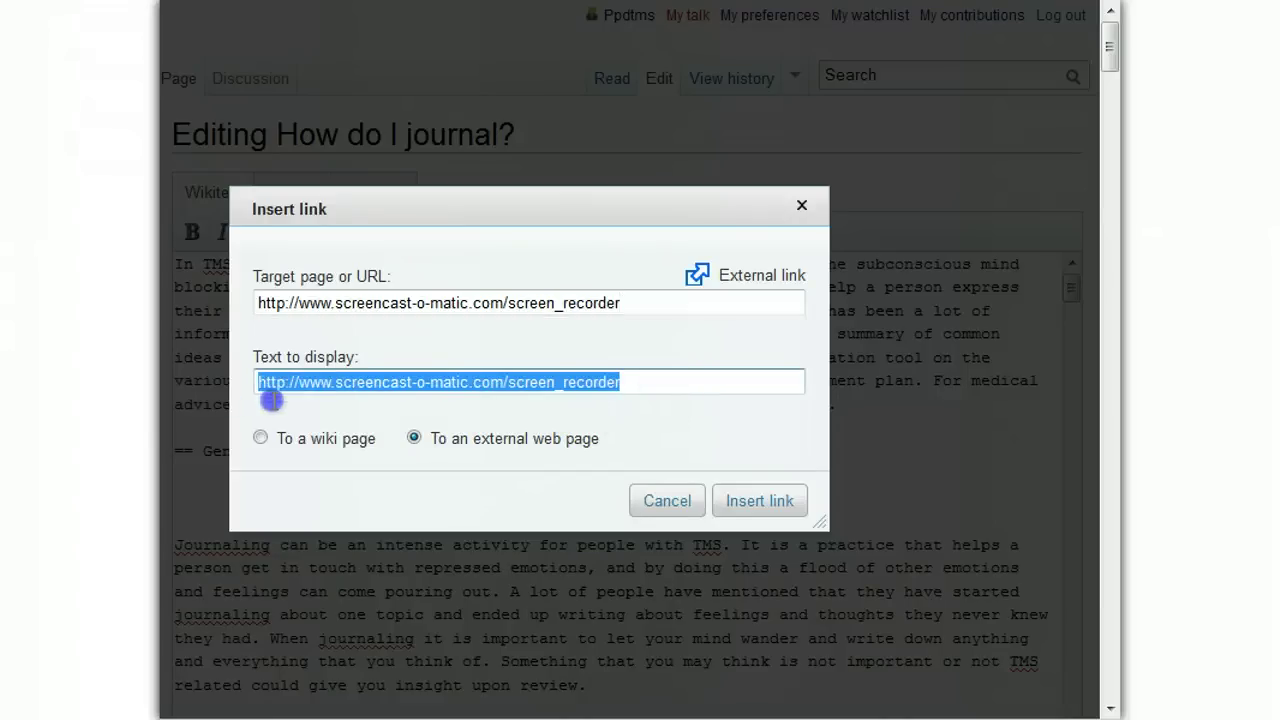
text(A)
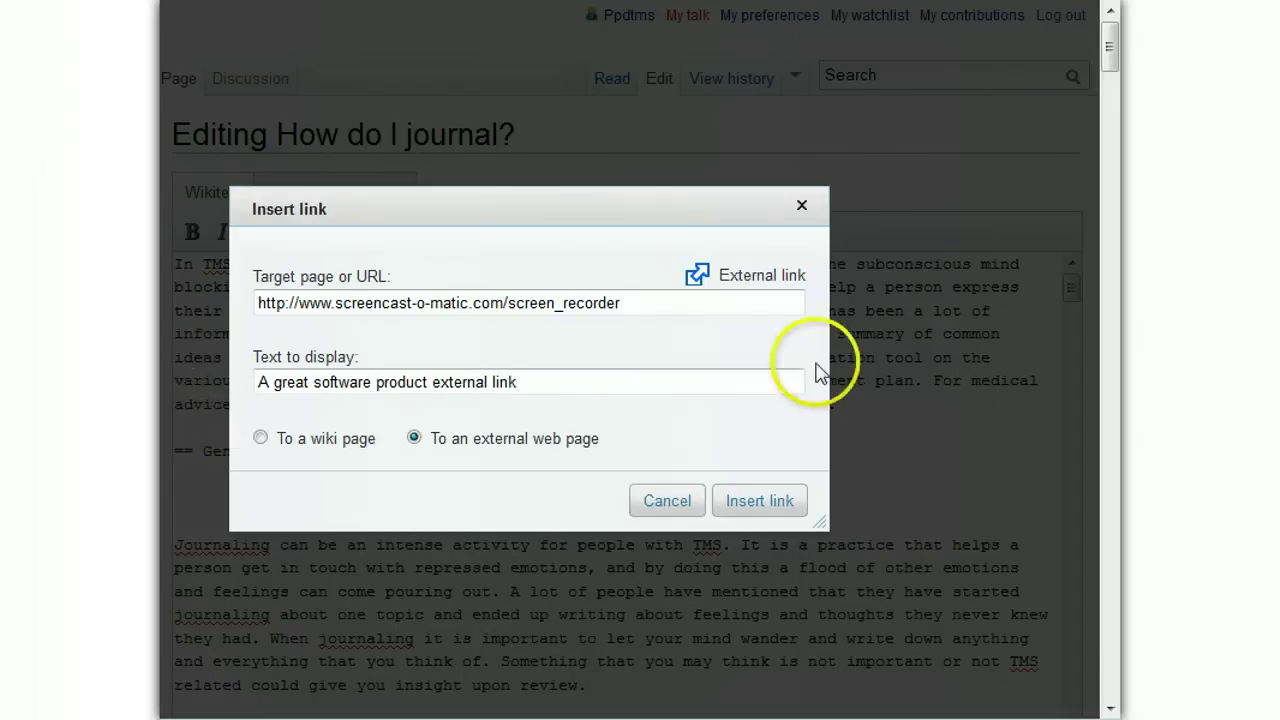
click(762, 501)
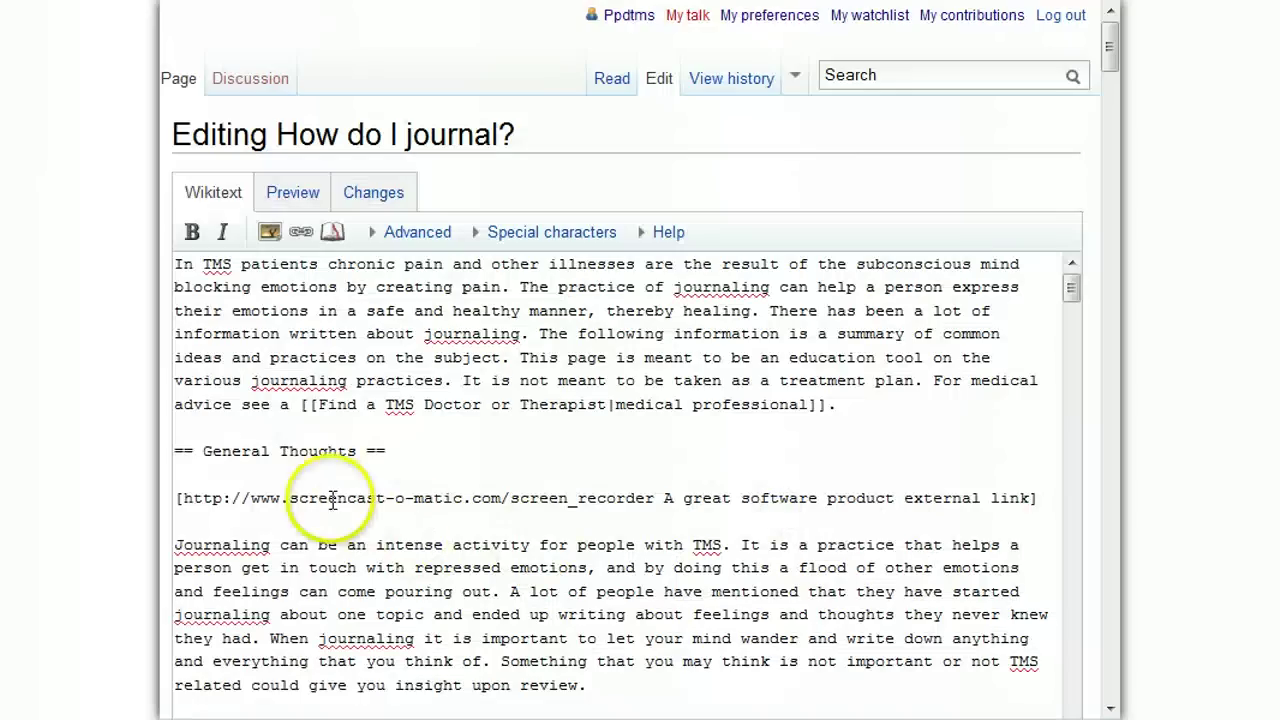
Step: Delete the external link line below the General Thoughts heading and restore the blank line in its place
triple_click(177, 505)
key(Delete)
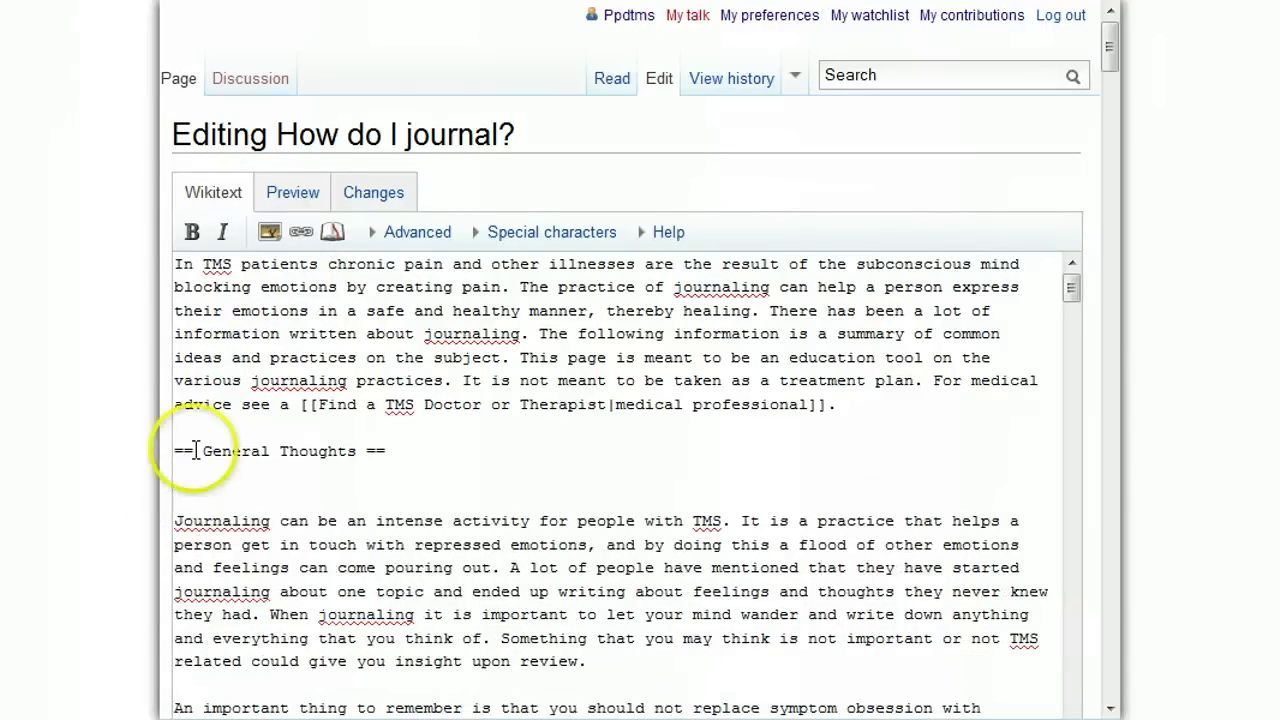
click(176, 478)
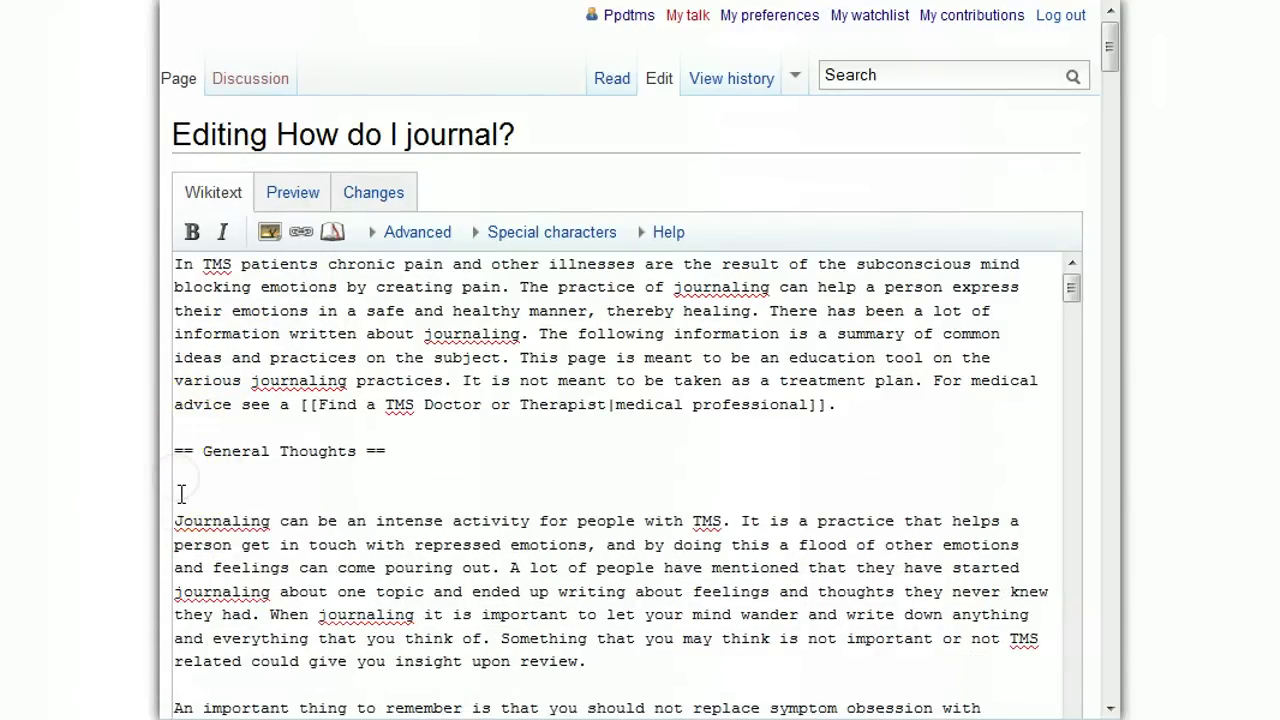
key(Return)
Step: Highlight the General Thoughts heading markup and insert a Level 2 heading with the placeholder text on the blank line below it
click(178, 451)
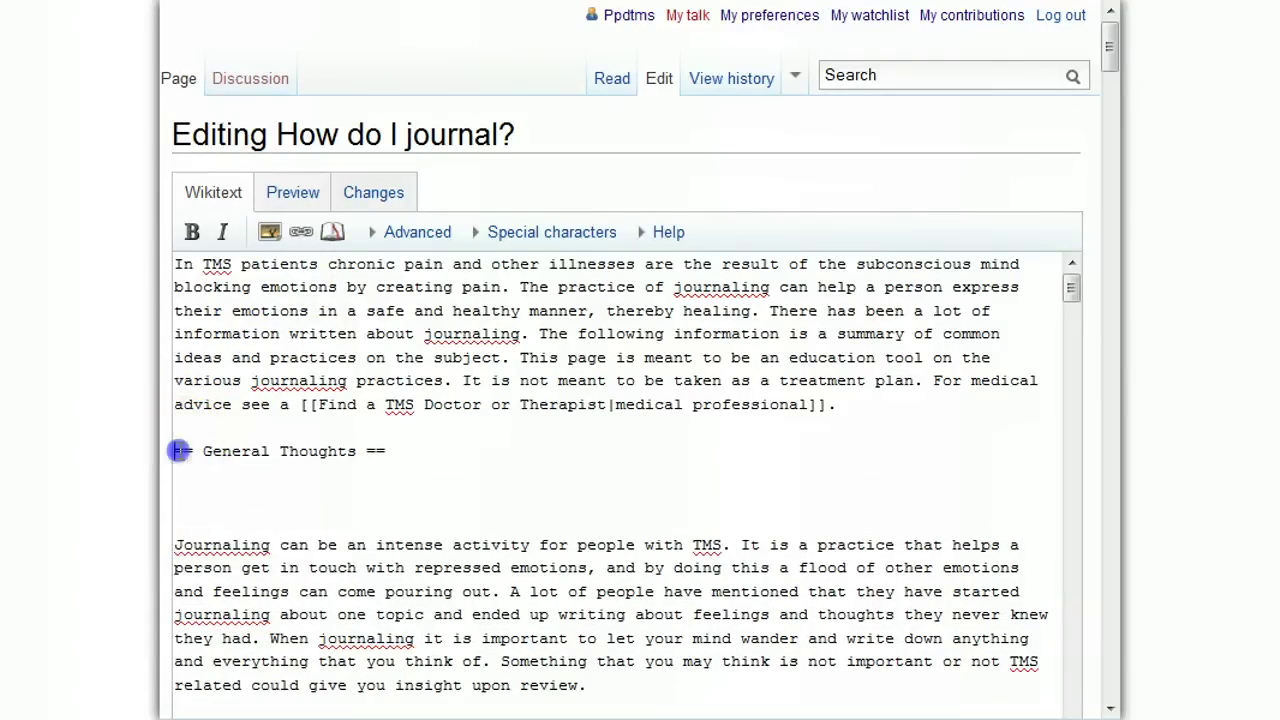
drag(178, 451, 399, 451)
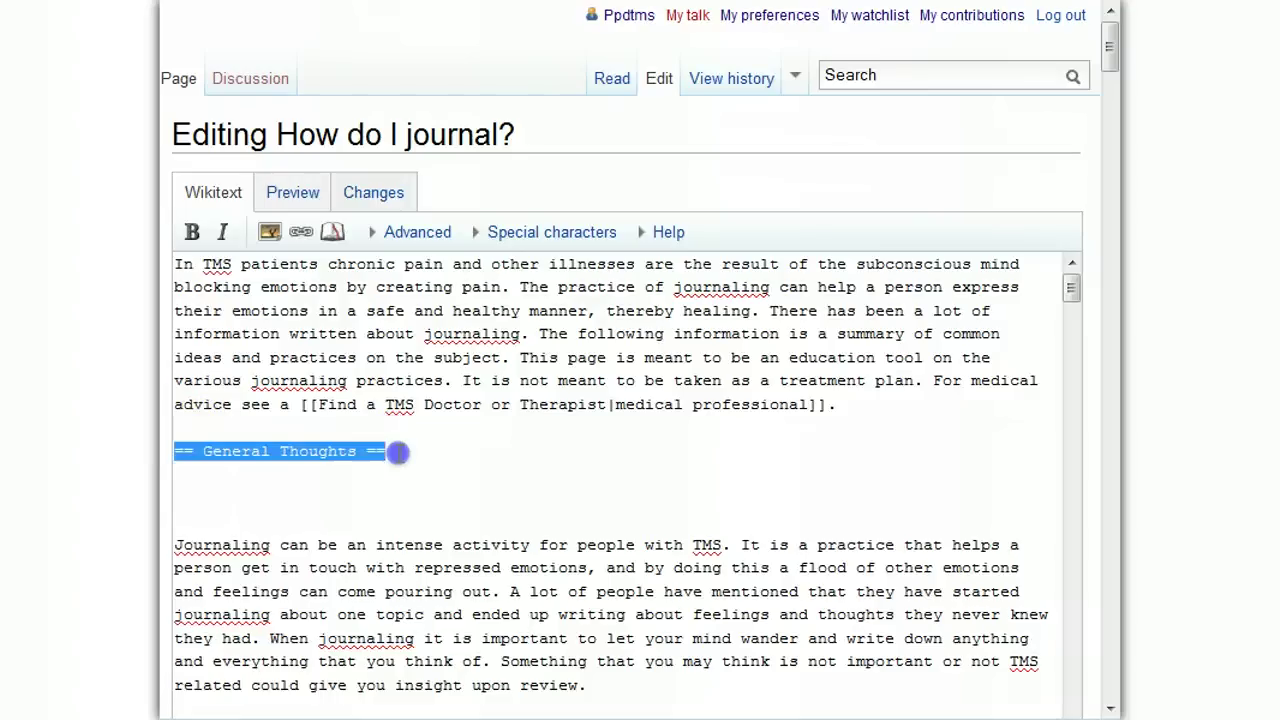
click(222, 498)
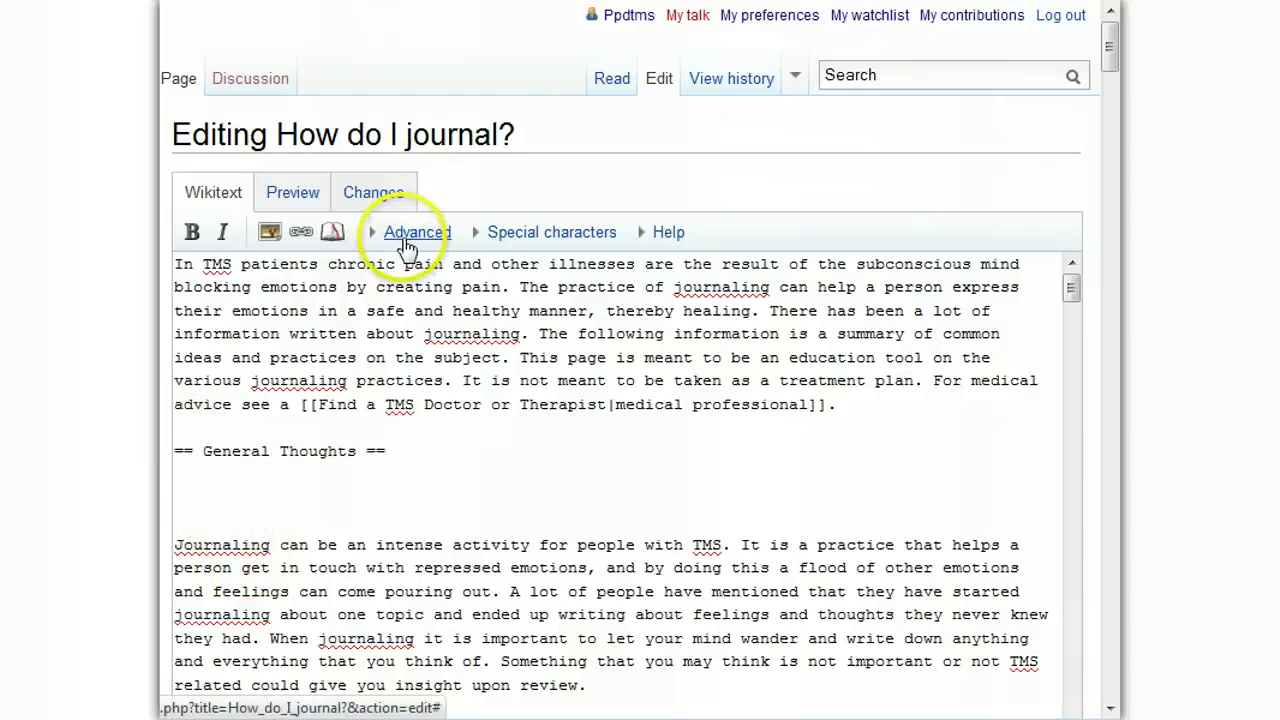
click(416, 232)
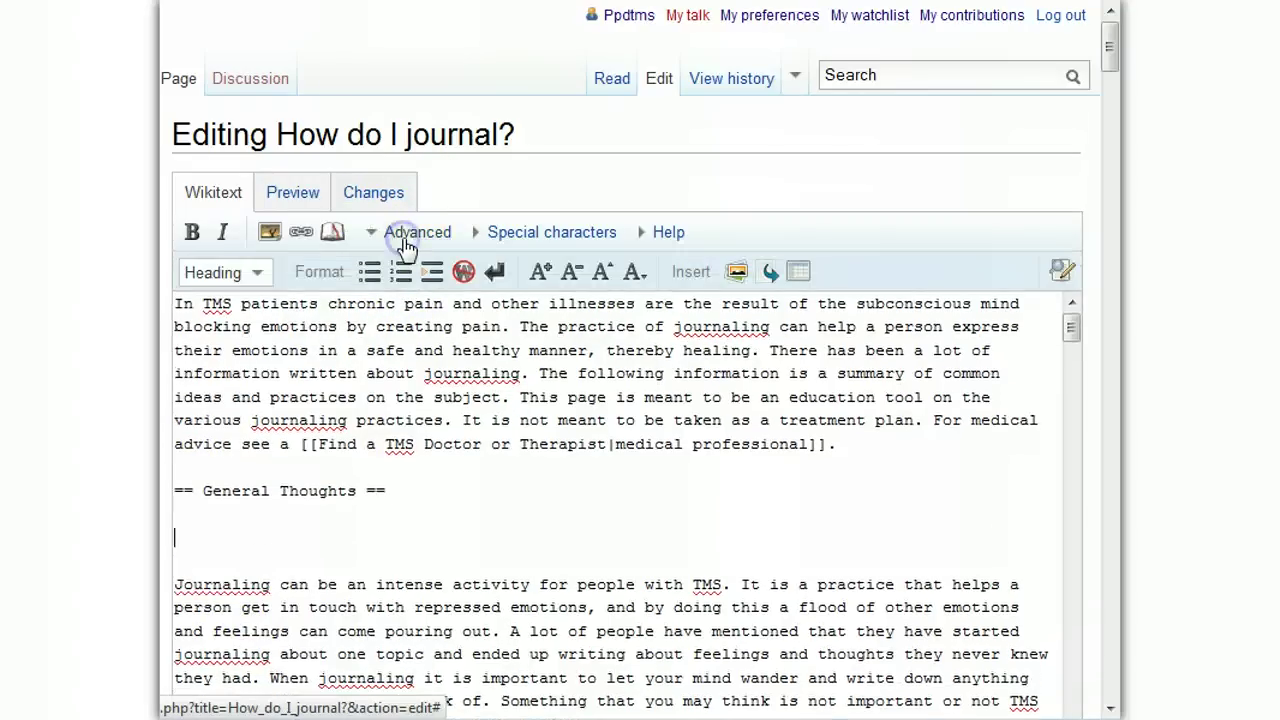
click(258, 271)
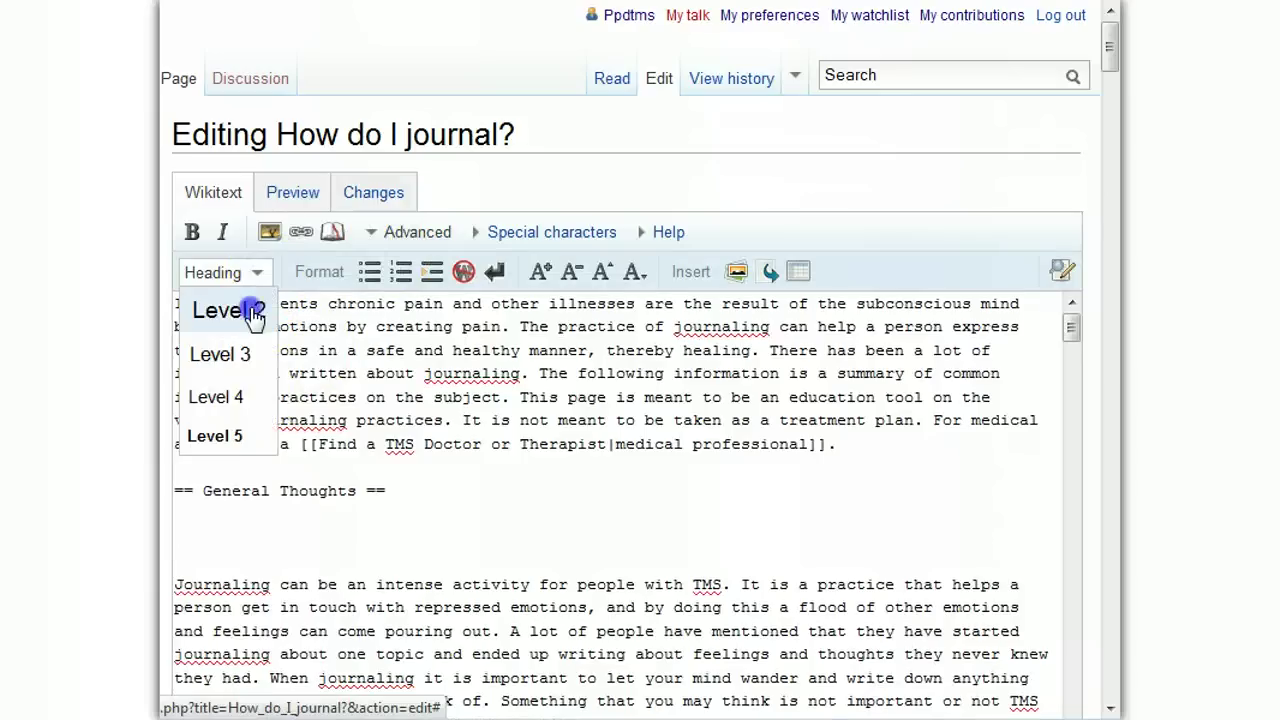
click(255, 312)
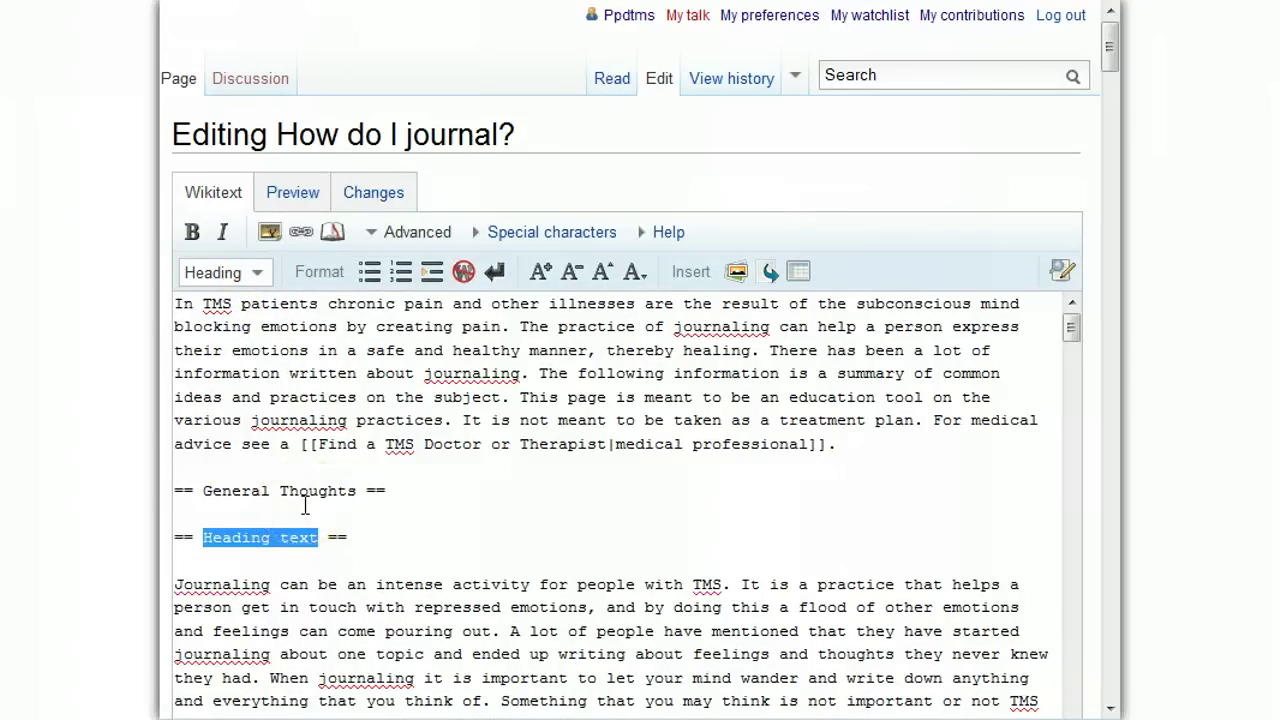
Step: Insert a placeholder bulleted list item below the new heading and a placeholder numbered list item on the line after it
click(394, 534)
key(Return)
key(Return)
click(370, 274)
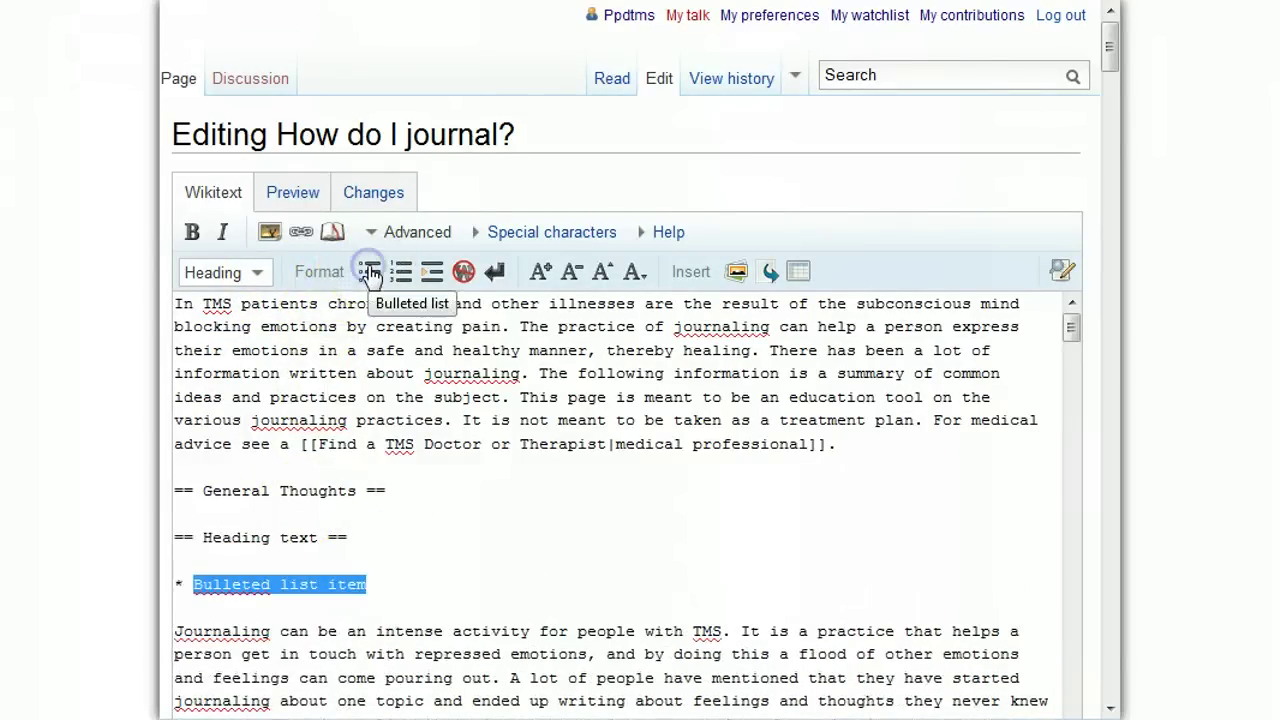
click(383, 582)
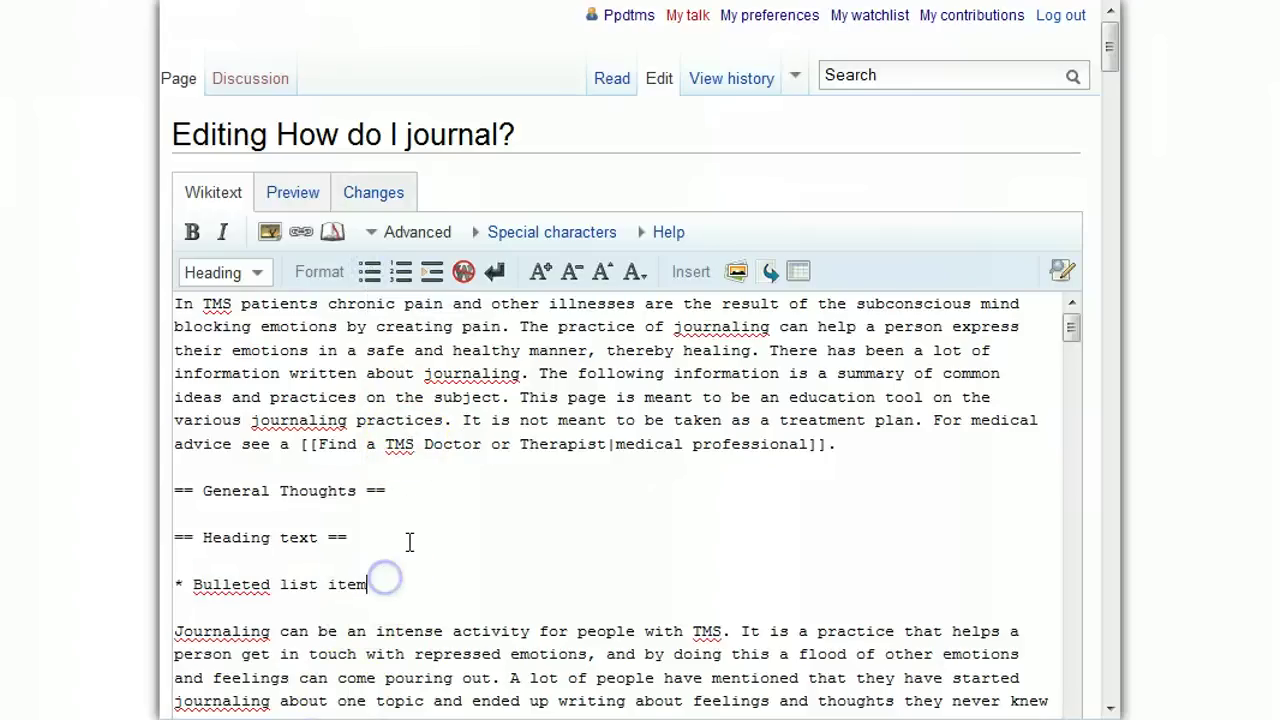
key(Return)
click(400, 272)
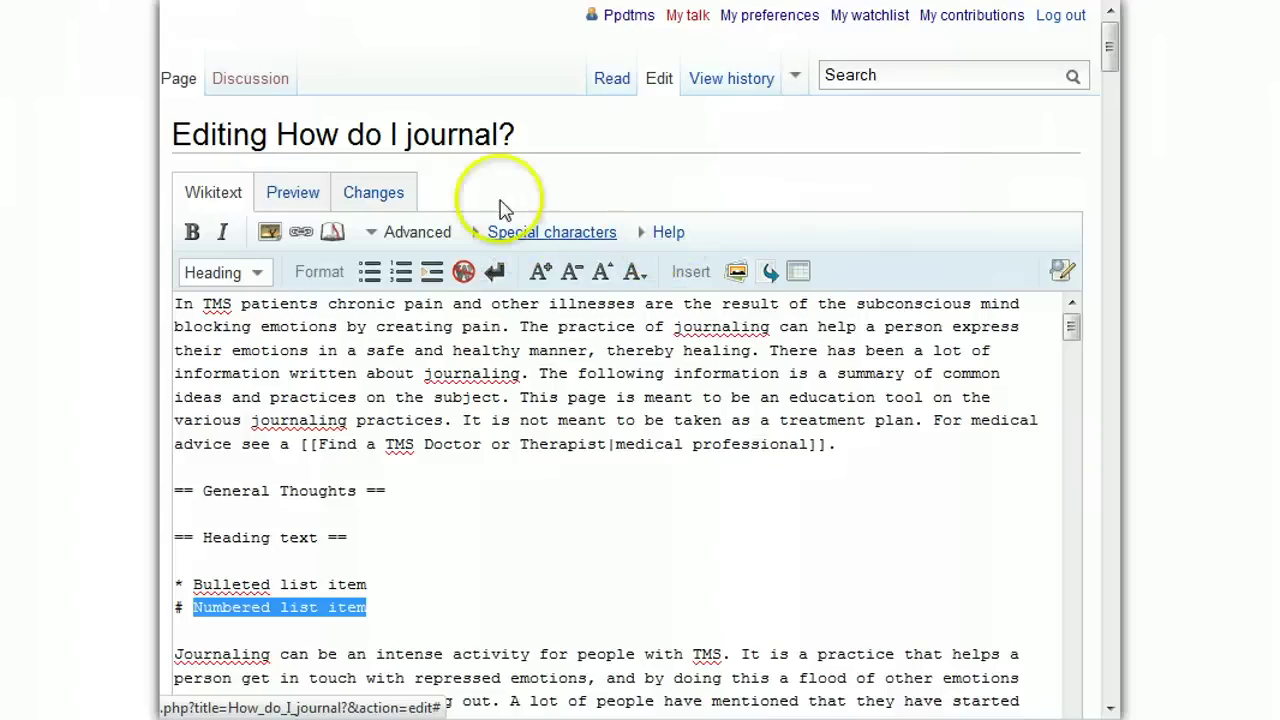
Step: Preview the page and check how the new heading, bulleted item and numbered item are rendered
click(305, 198)
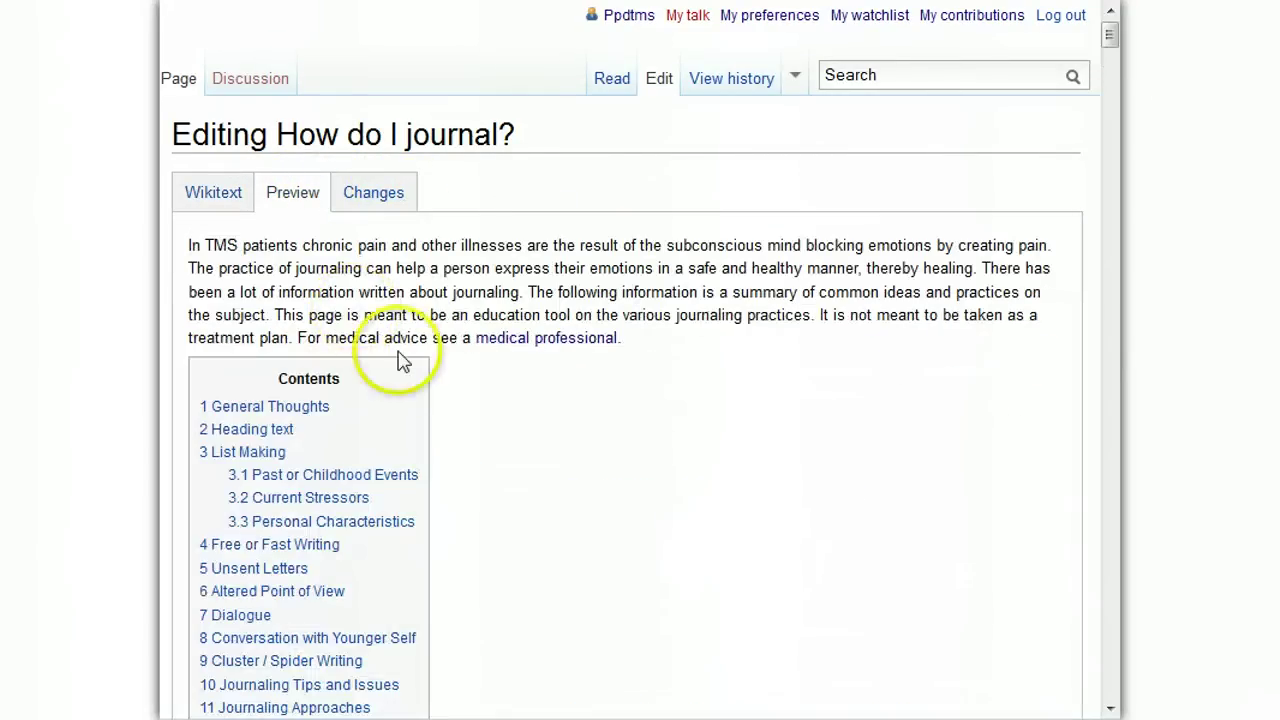
scroll(500, 400, down, 5)
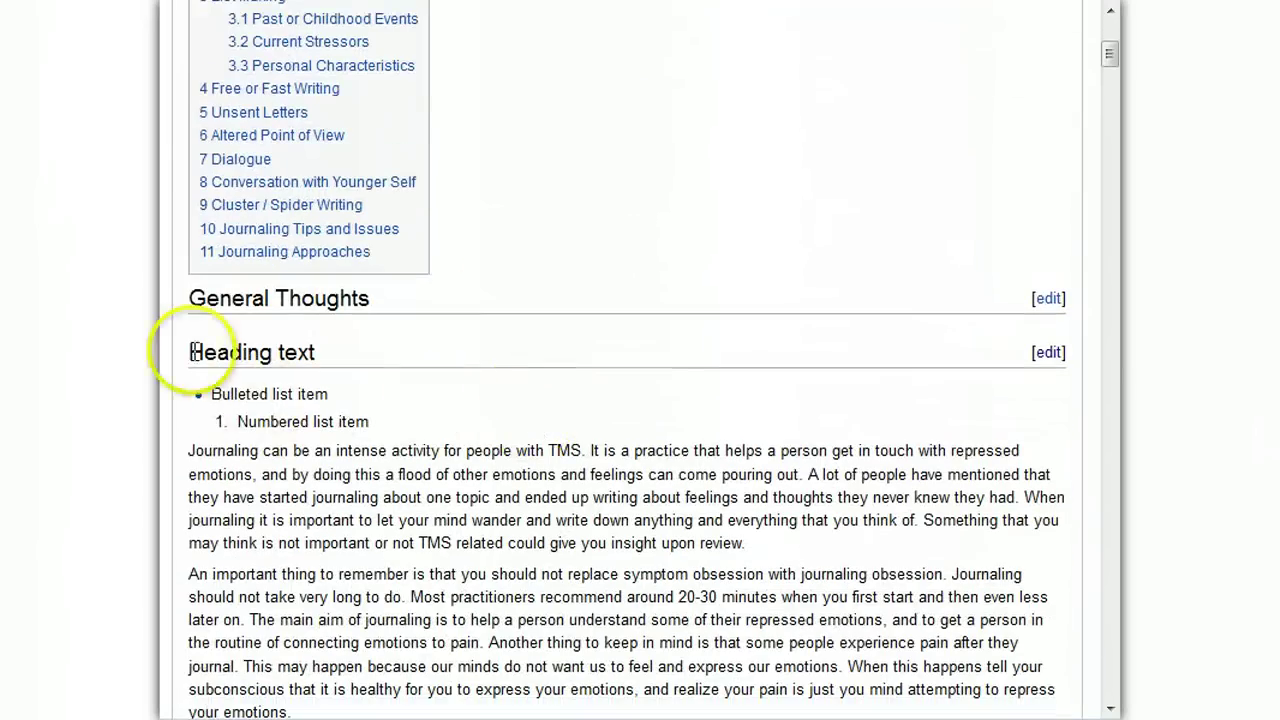
scroll(390, 383, up, 5)
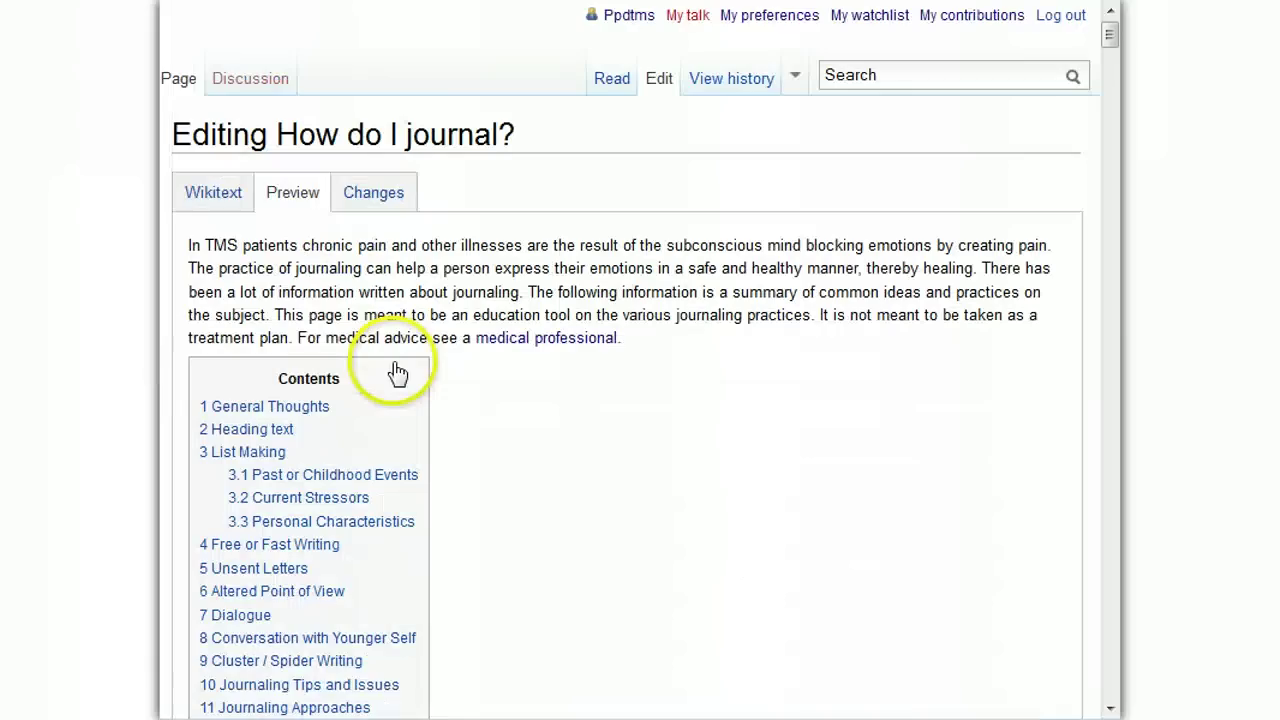